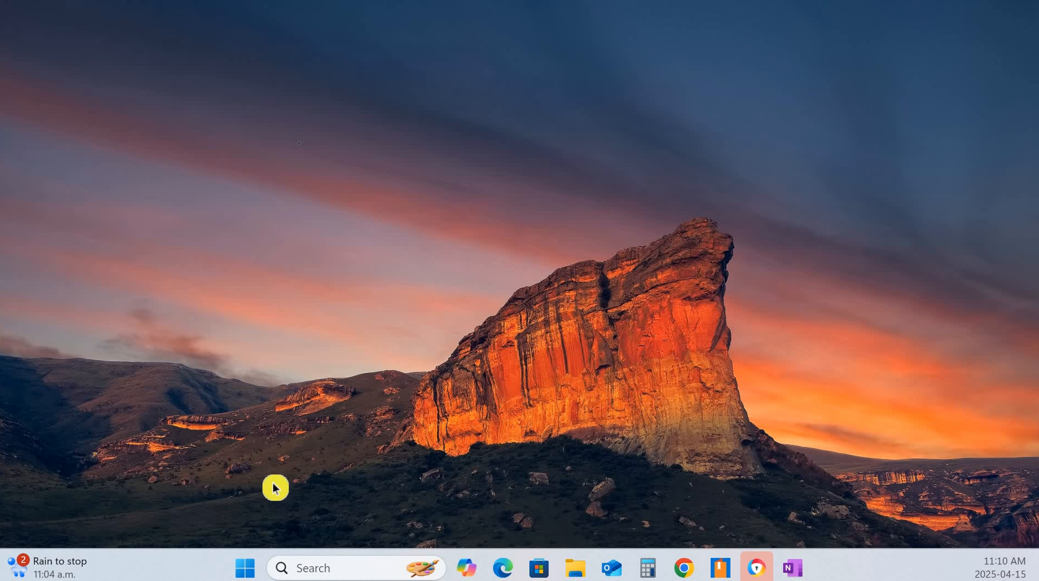
# Find Excel through the Windows search, launch it and maximize its window
pyautogui.click(301, 568)
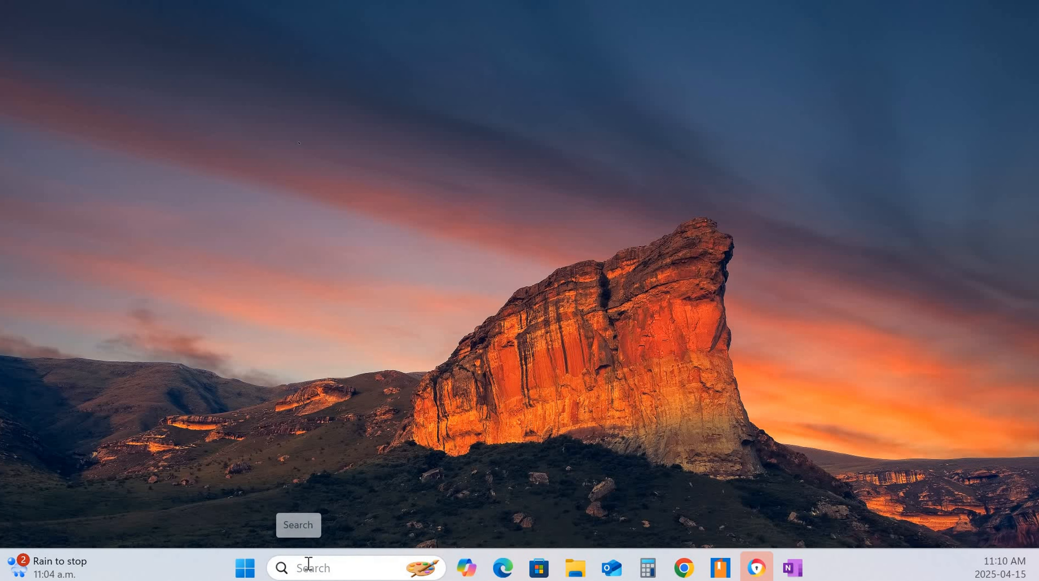
pyautogui.write('EXCEl')
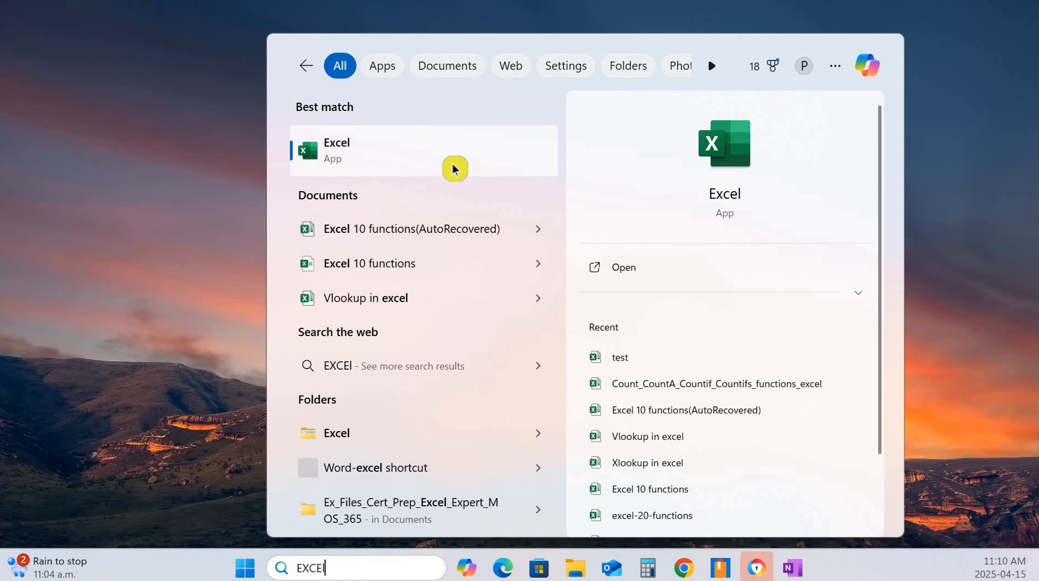
pyautogui.click(336, 157)
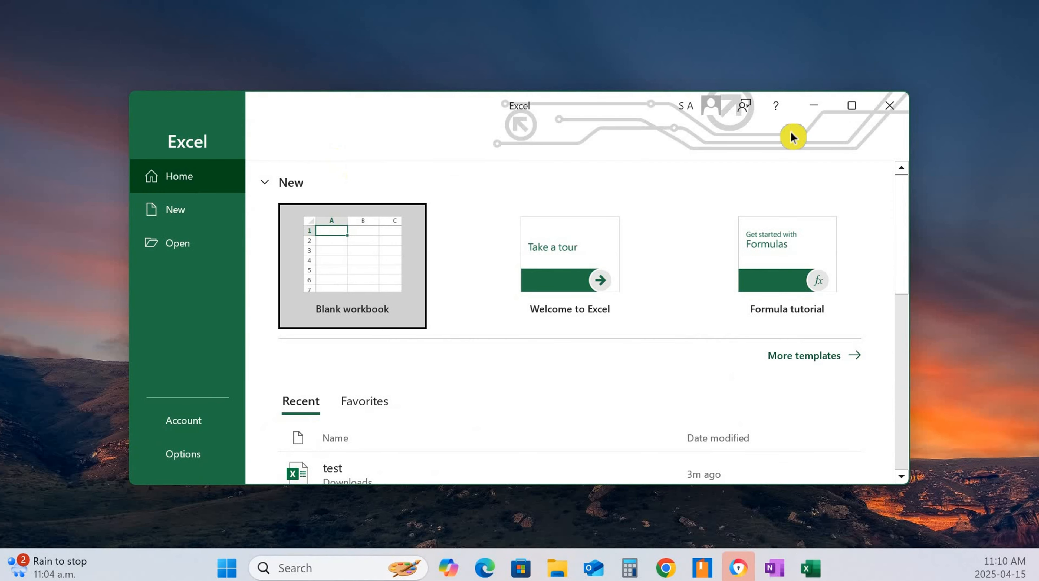
pyautogui.click(852, 105)
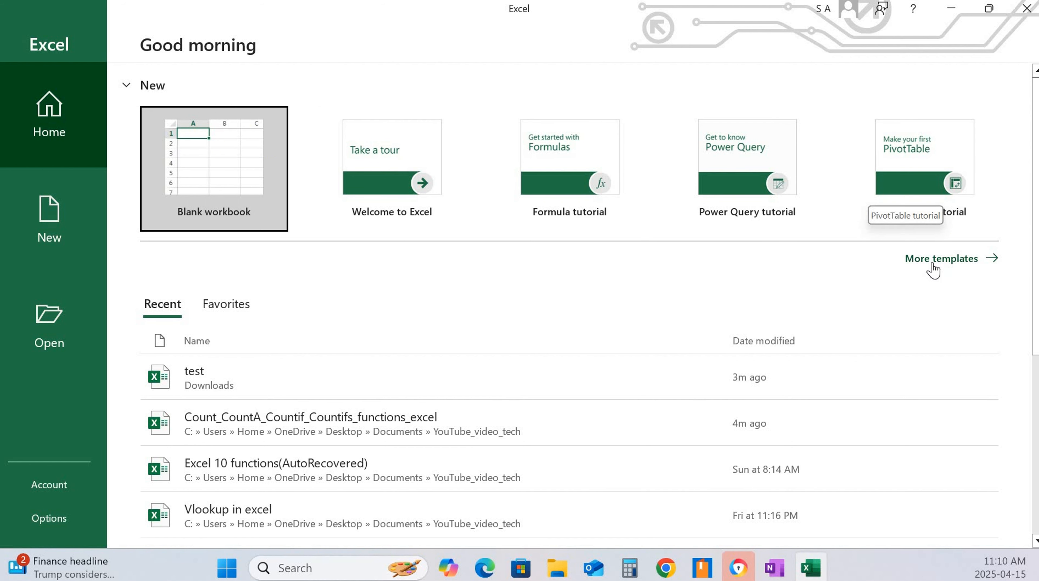
# Open the full template gallery and look through the available workbook templates
pyautogui.click(949, 261)
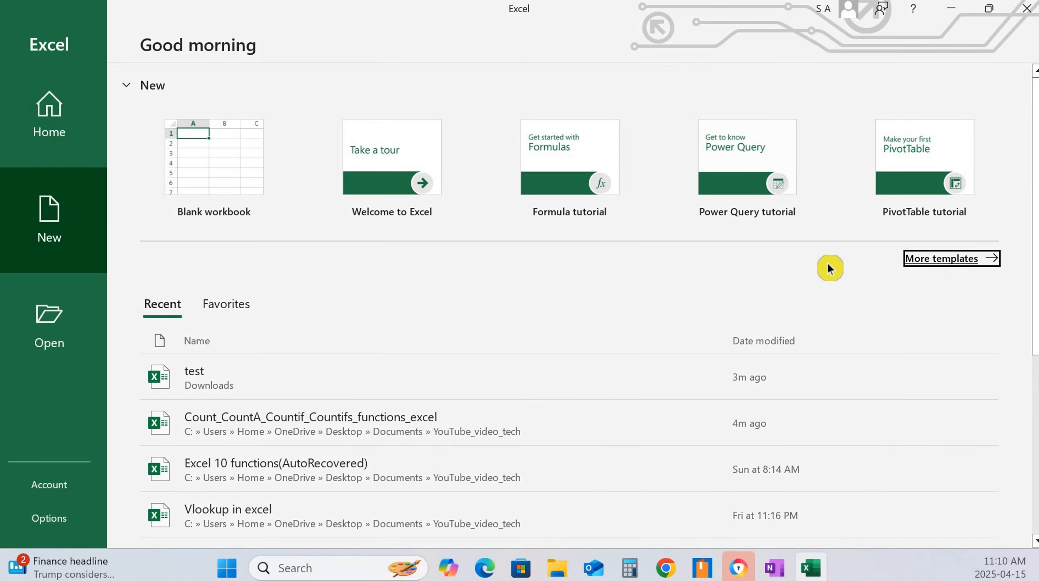
pyautogui.scroll(-2, 674, 365)
pyautogui.scroll(-6, 669, 363)
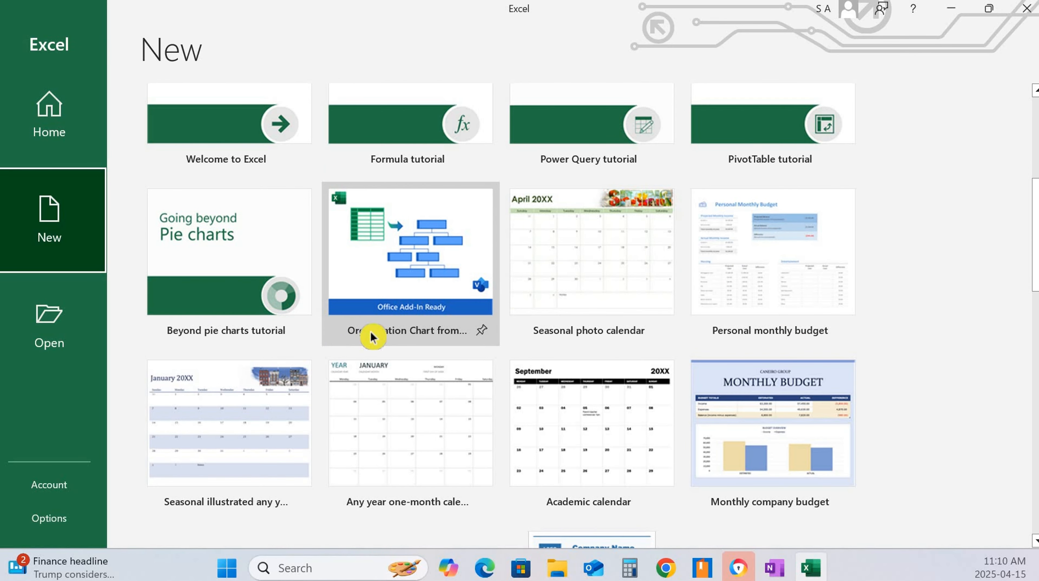
pyautogui.scroll(-4, 608, 437)
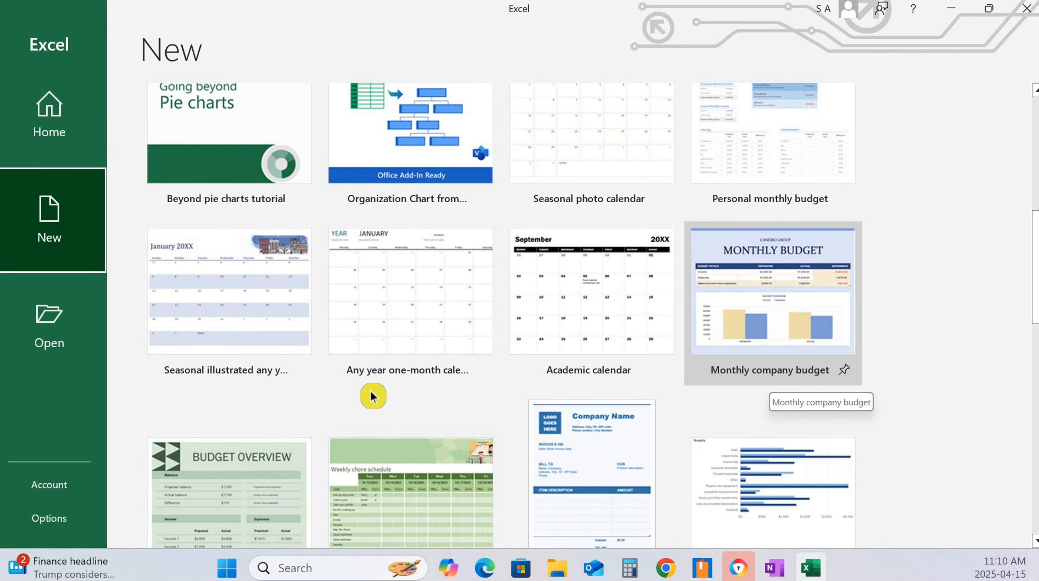
pyautogui.scroll(-4, 371, 394)
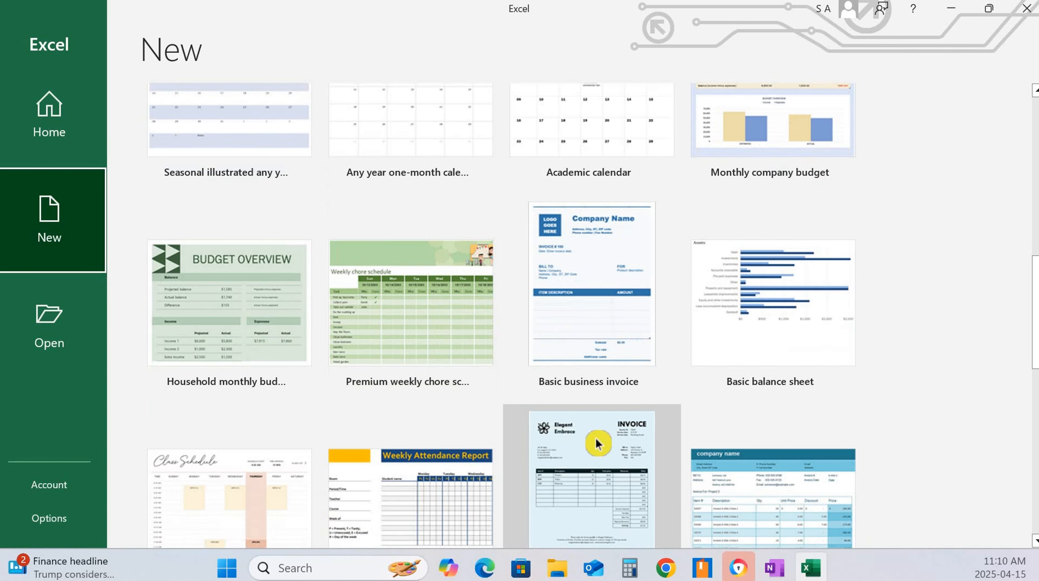
pyautogui.scroll(-4, 567, 403)
pyautogui.scroll(-6, 550, 407)
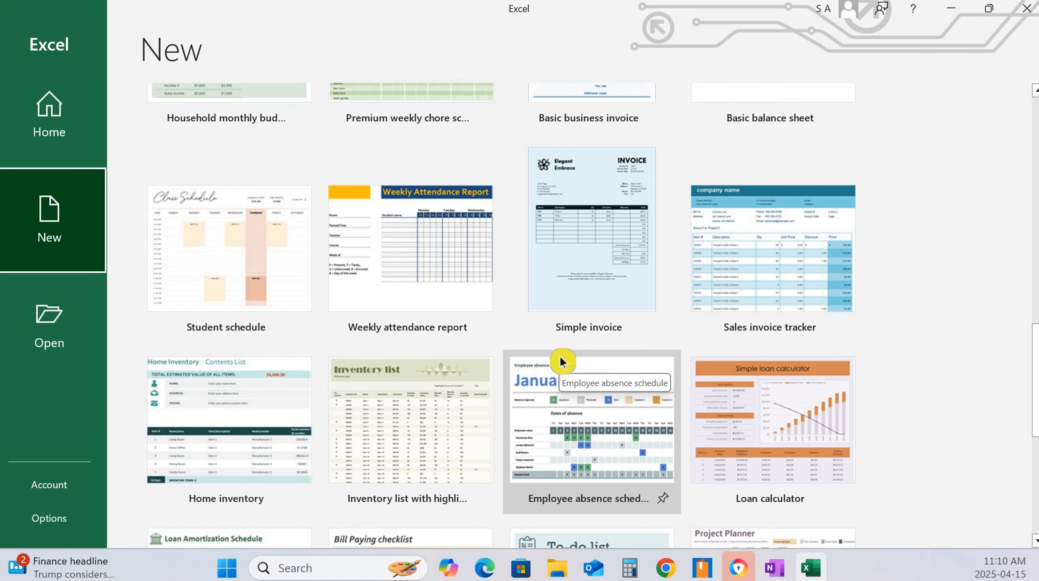
pyautogui.scroll(4, 562, 361)
pyautogui.scroll(-12, 562, 365)
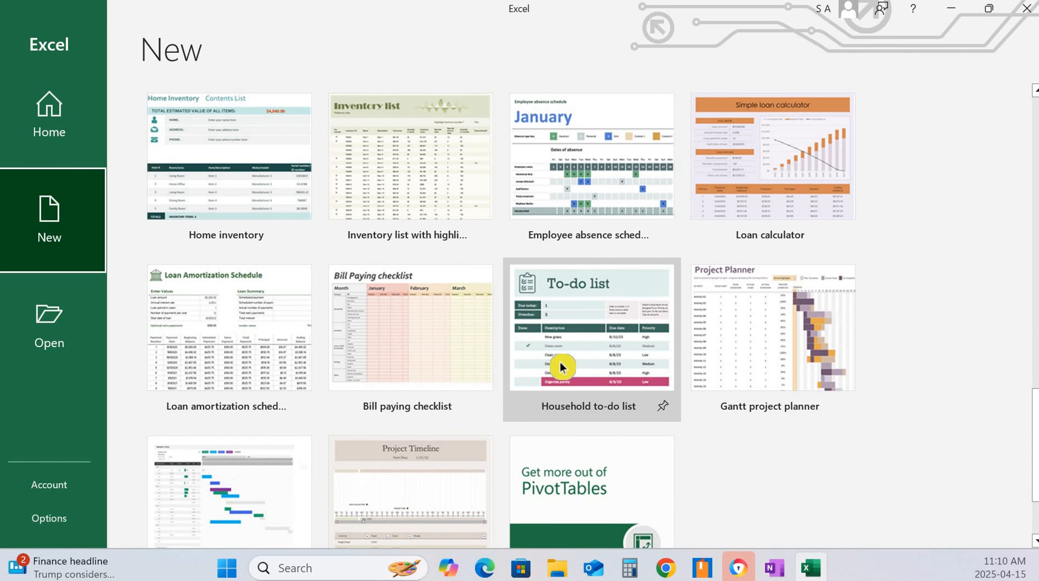
pyautogui.scroll(8, 561, 367)
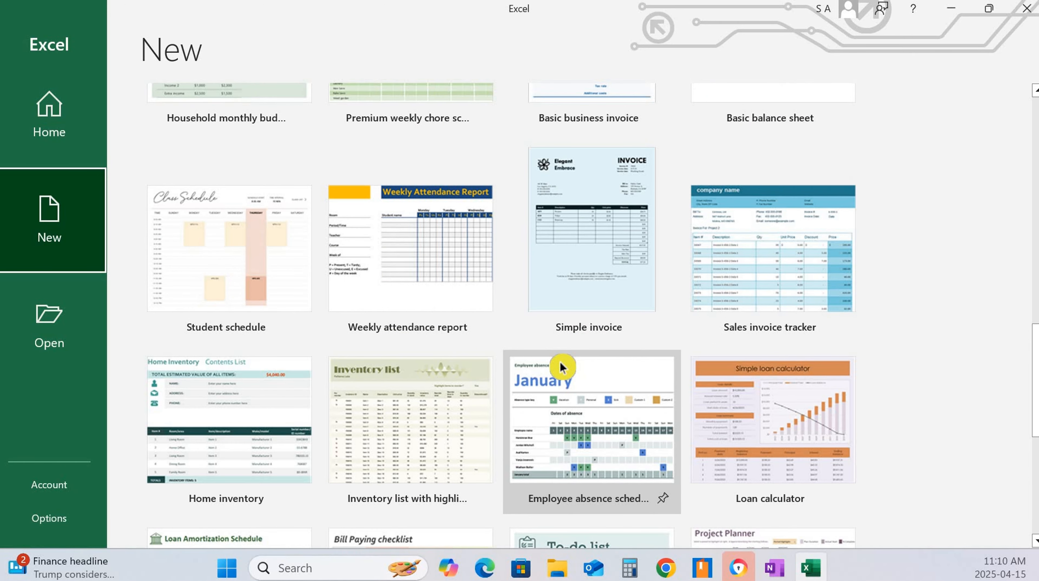
pyautogui.scroll(4, 561, 367)
pyautogui.scroll(20, 561, 377)
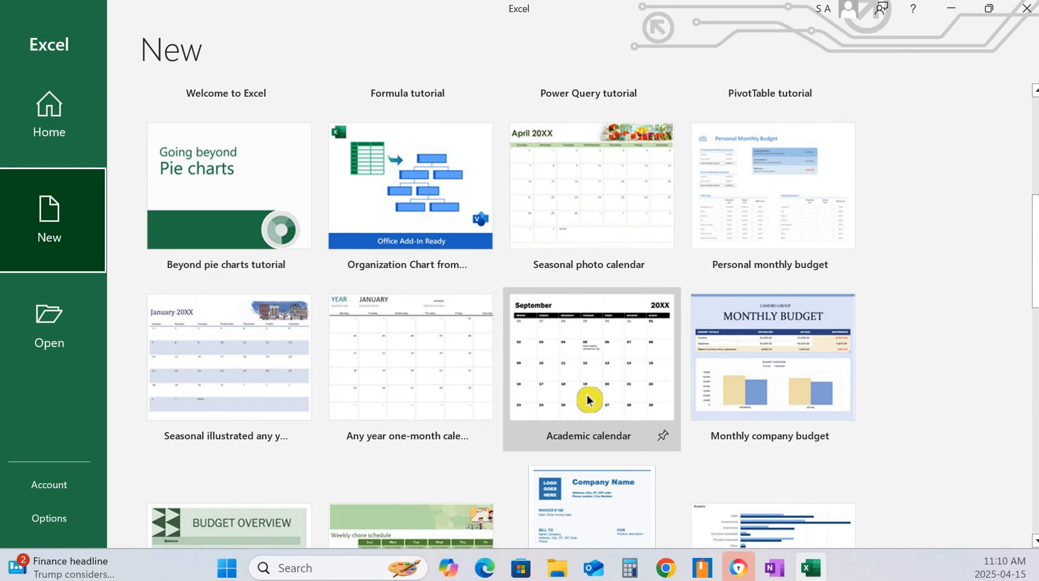
pyautogui.scroll(-6, 590, 407)
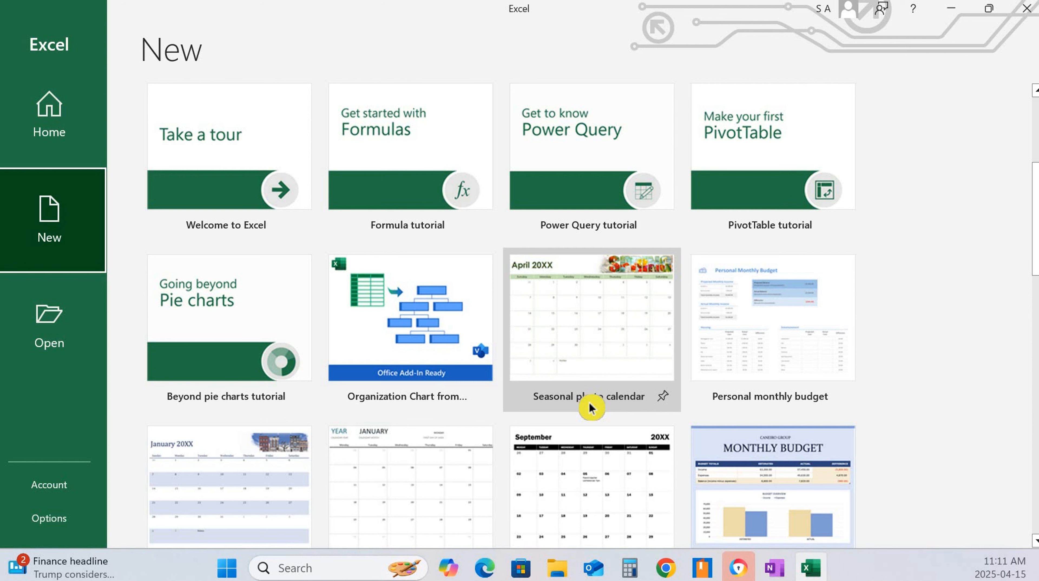
pyautogui.scroll(-2, 591, 407)
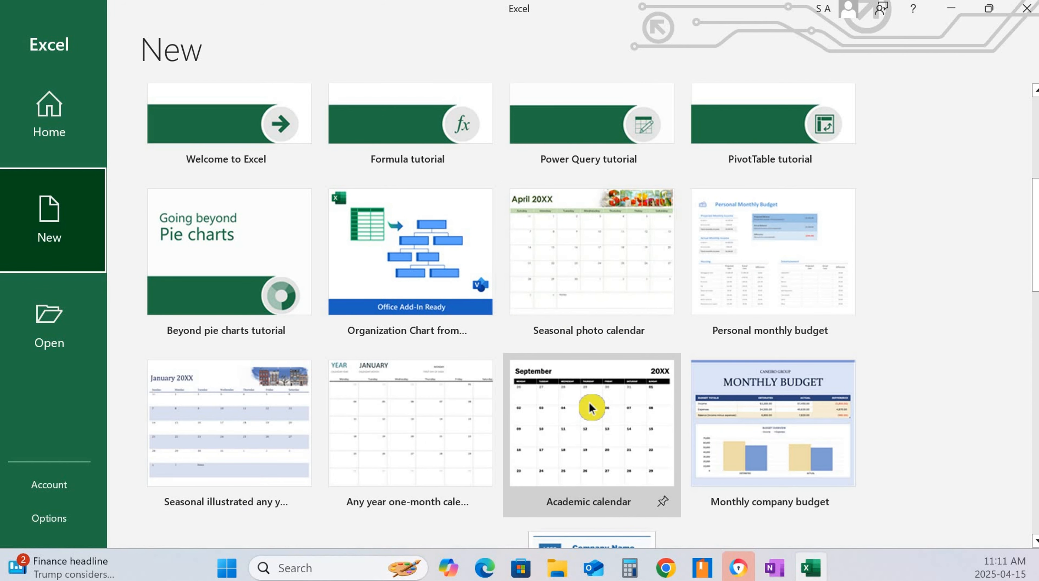
# Create a new blank workbook
pyautogui.scroll(8, 520, 398)
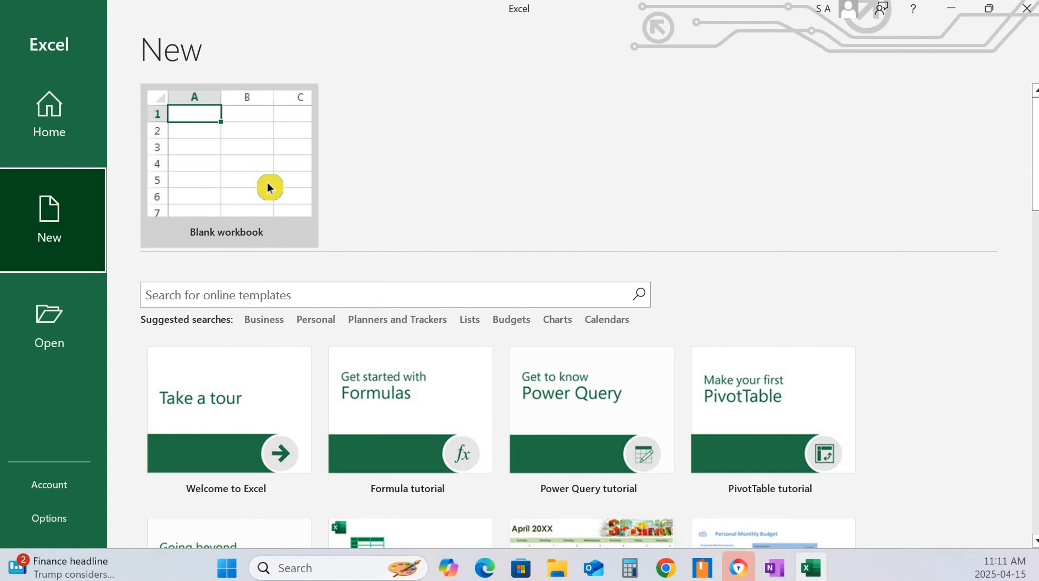
pyautogui.click(344, 216)
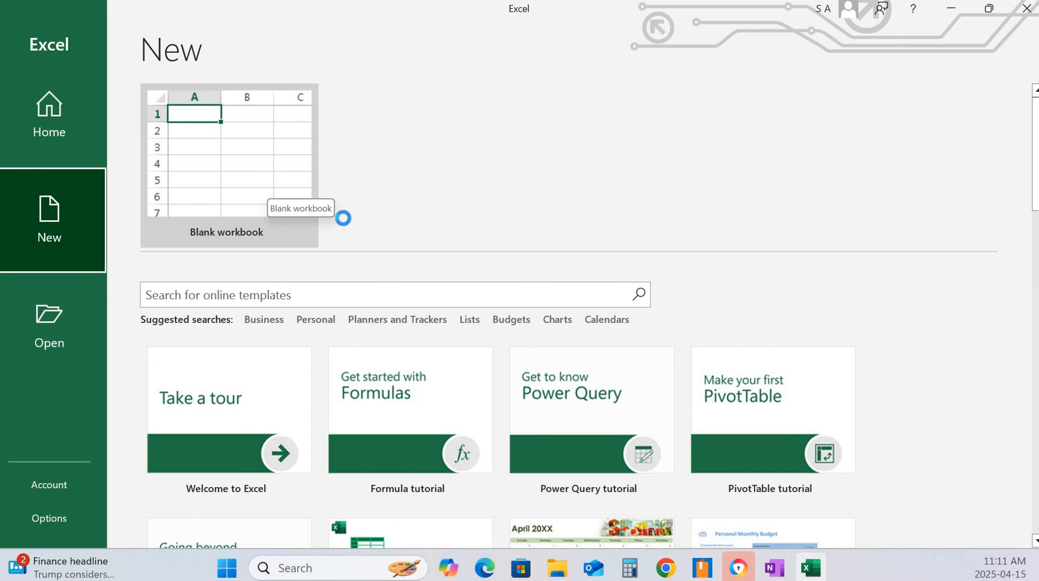
pyautogui.click(251, 171)
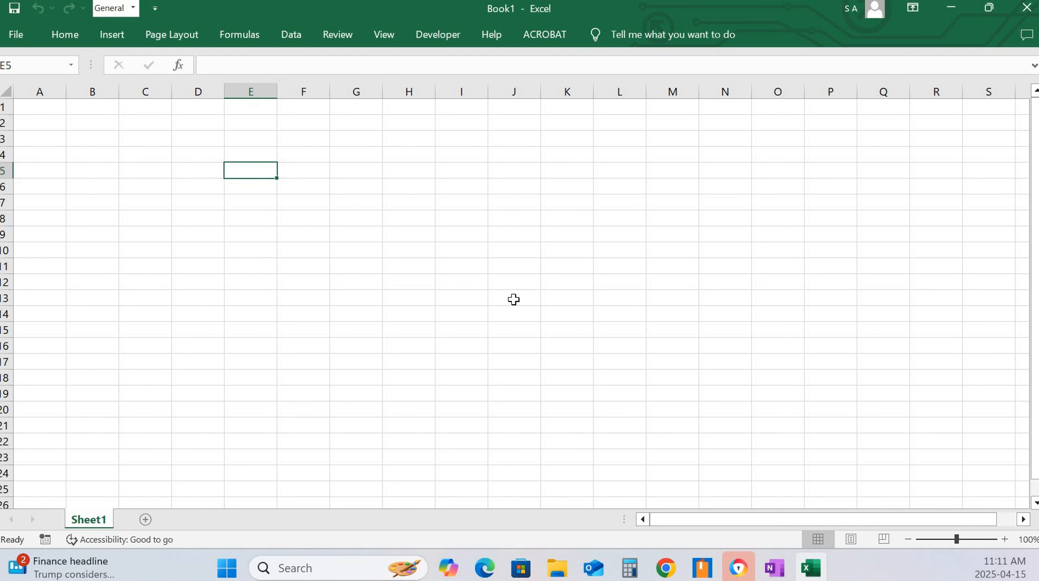
pyautogui.click(213, 256)
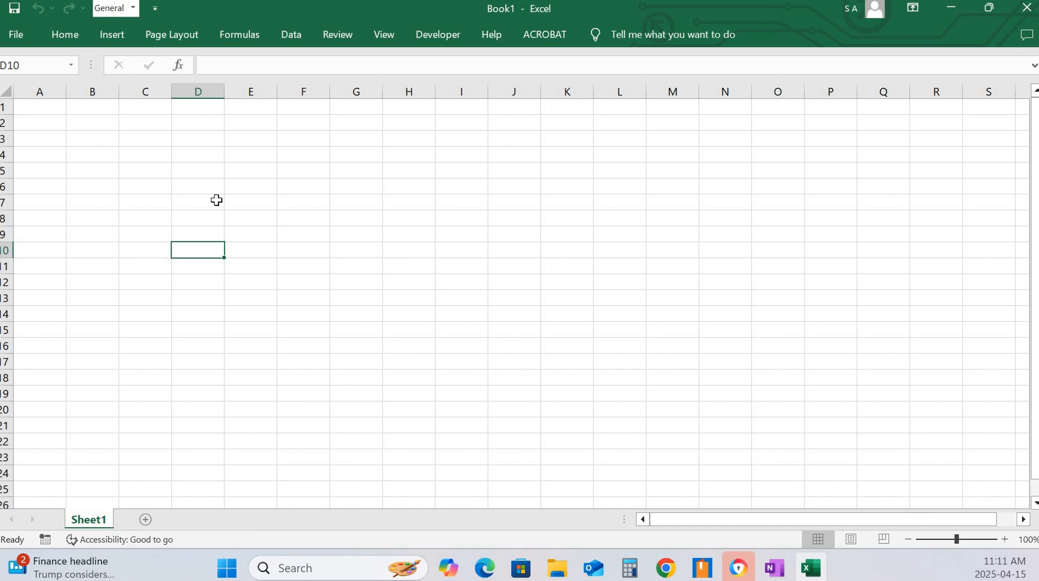
# Enter the sample text "sldfsl" in cell D6 and "asdklfjasldkfj" in cell F6
pyautogui.click(207, 182)
pyautogui.write('sldfsl')
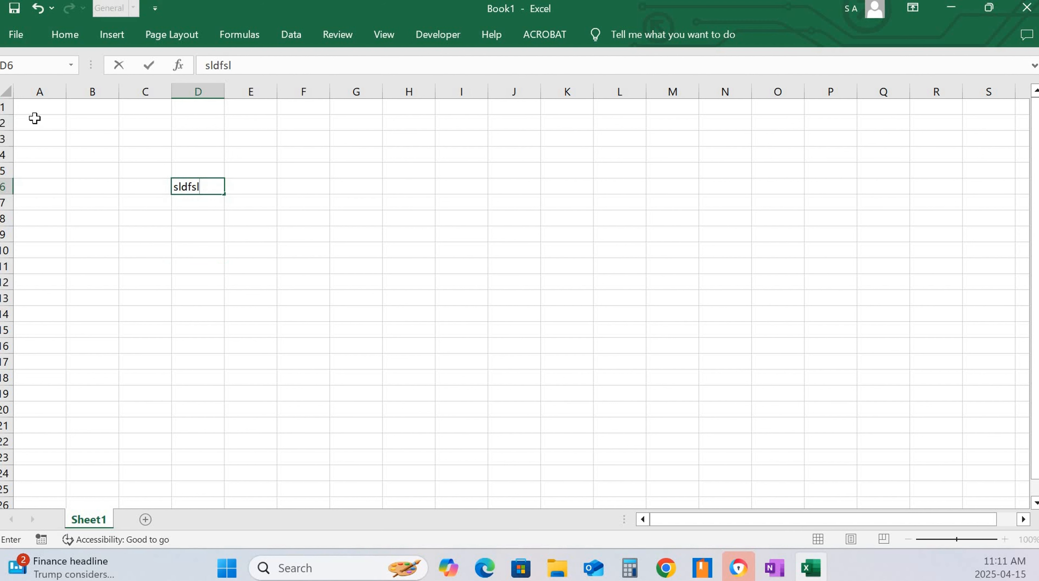
pyautogui.hotkey('ctrl', 'Home')
pyautogui.click(320, 181)
pyautogui.write('as')
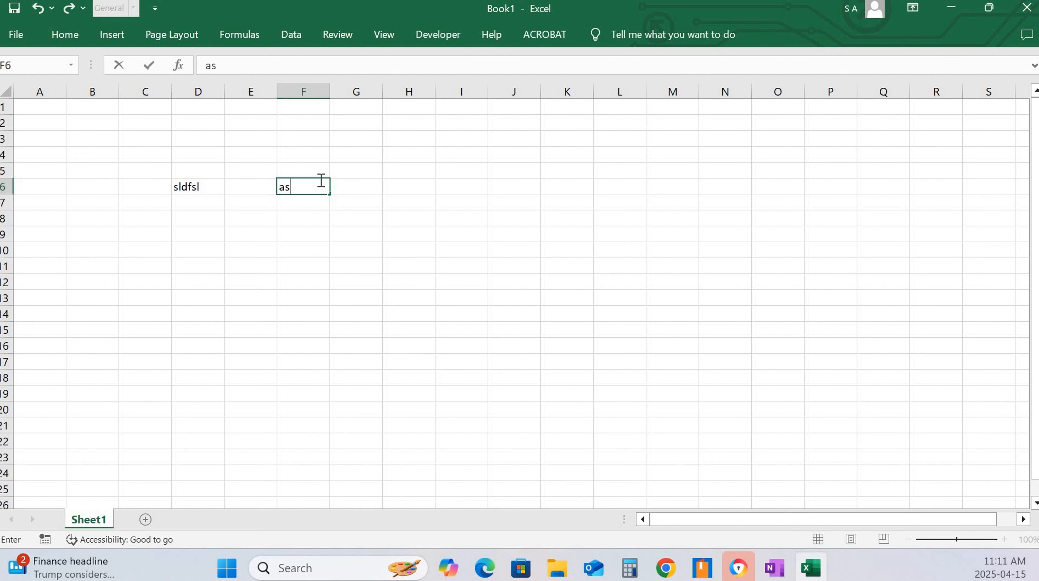
pyautogui.write('dklfjasldkfj')
pyautogui.click(423, 248)
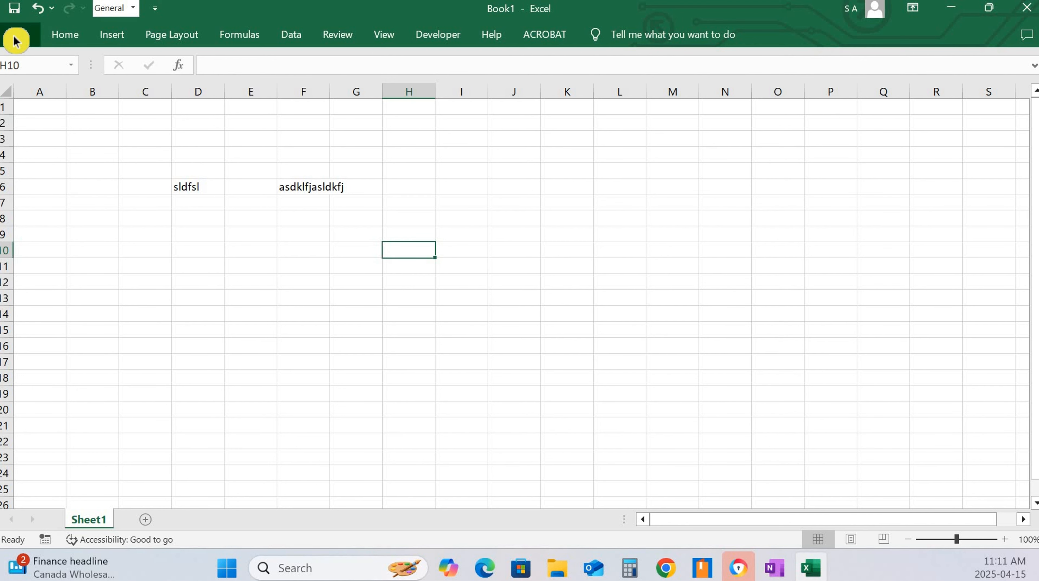
# Save the workbook as "Excel Basics for Beginners _ A Simple Introduction_1" in the YouTube_video_tech folder on drive D
pyautogui.click(15, 41)
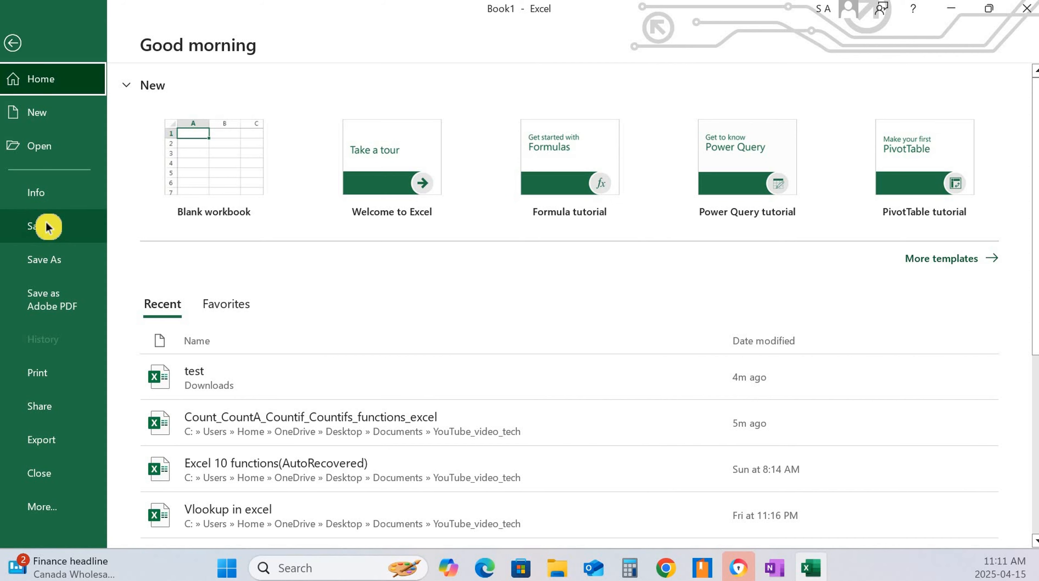
pyautogui.click(14, 42)
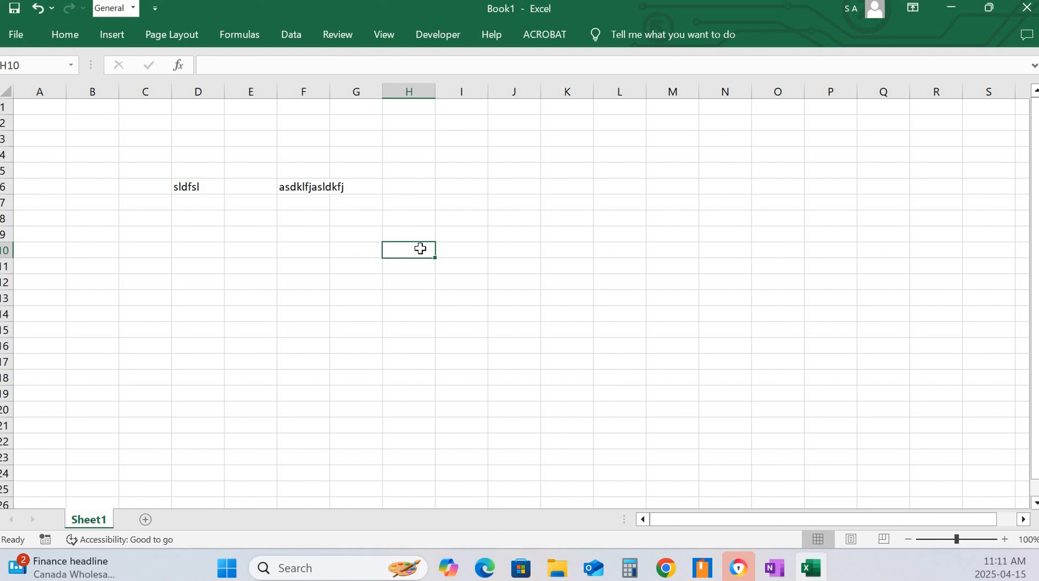
pyautogui.click(16, 12)
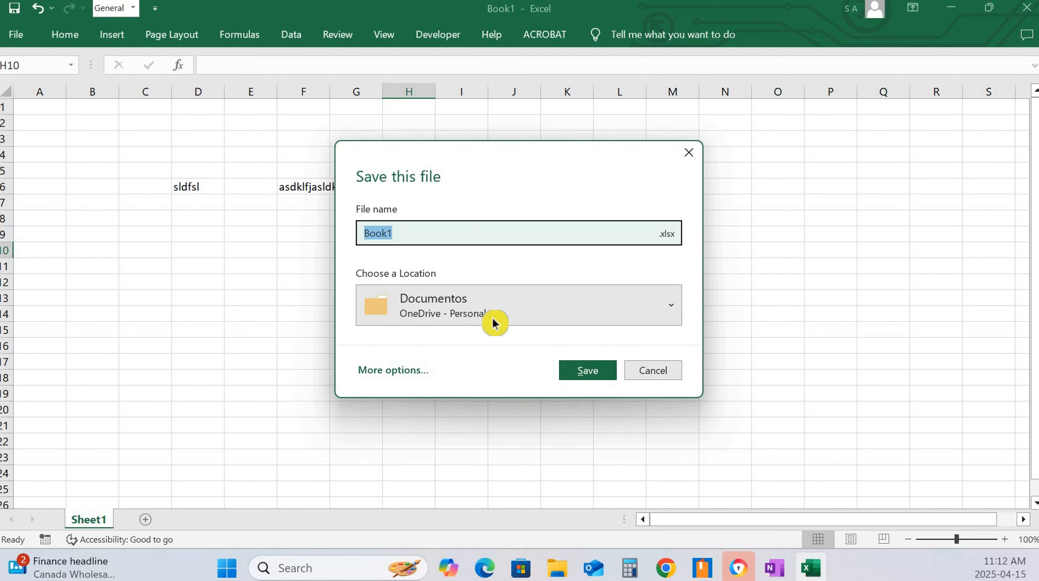
pyautogui.click(671, 308)
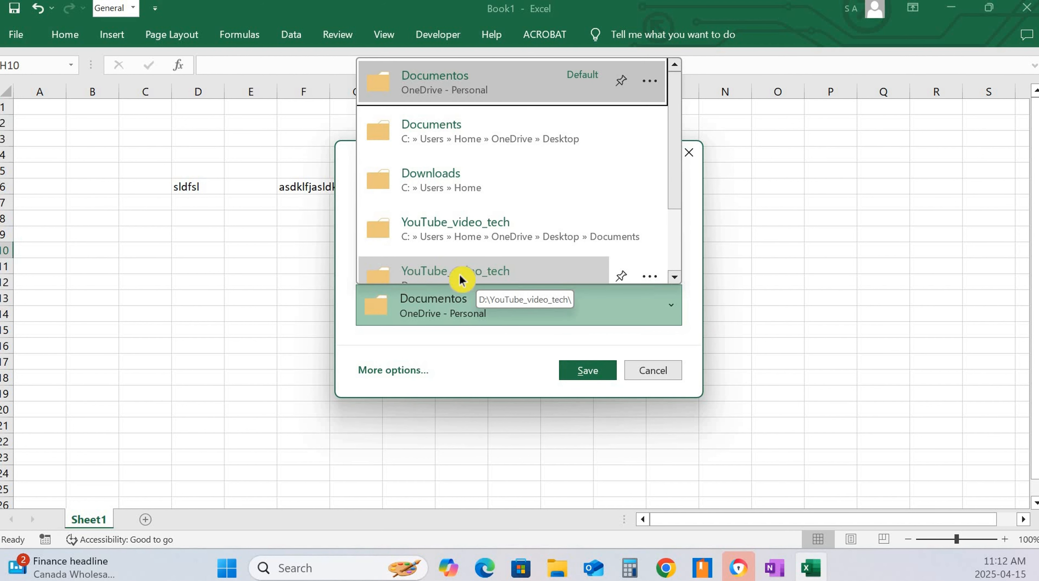
pyautogui.click(487, 275)
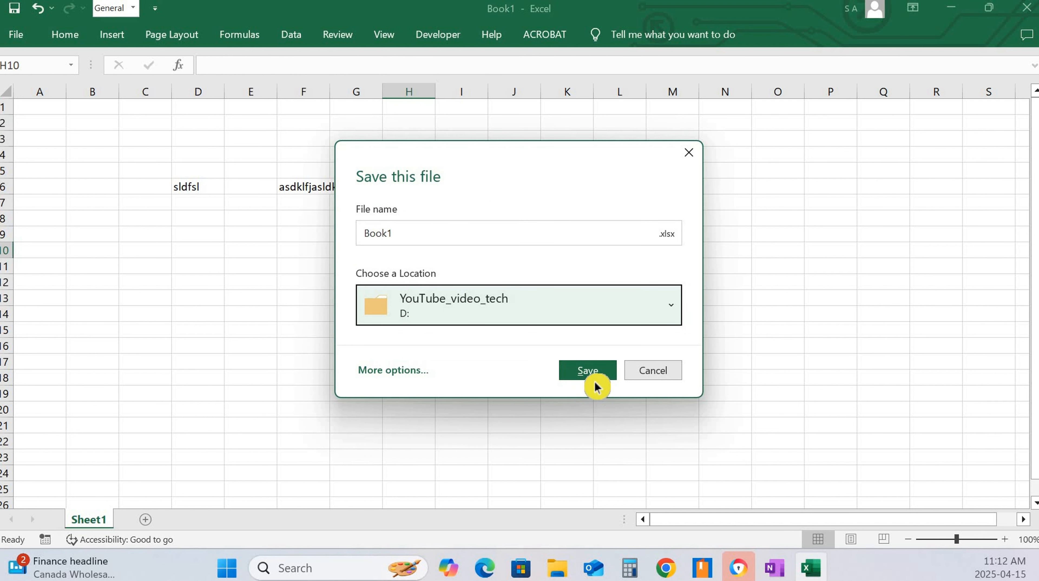
pyautogui.click(438, 235)
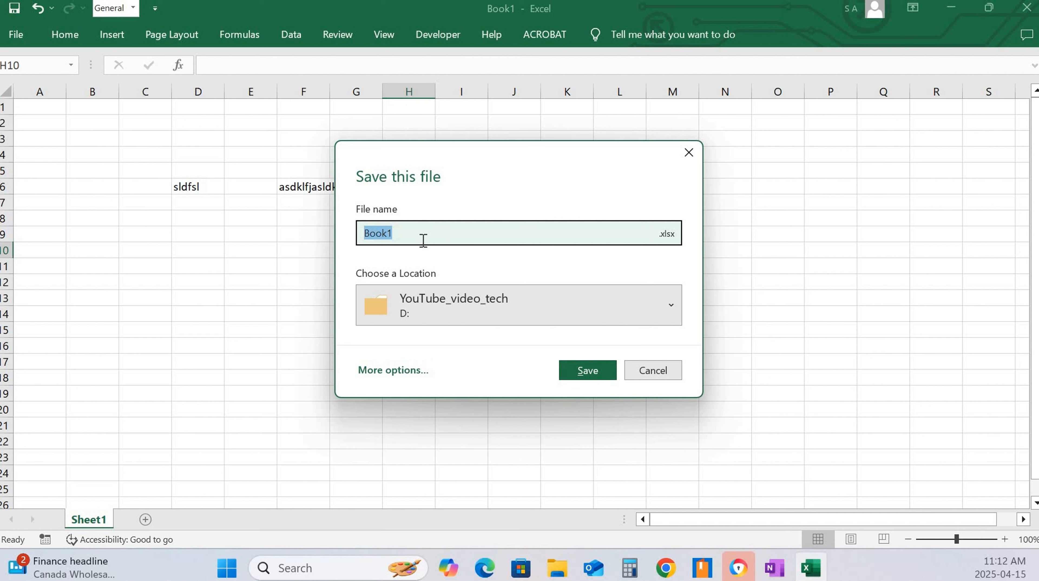
pyautogui.write('Excel Basics for Beginners _ A Simple Introduction')
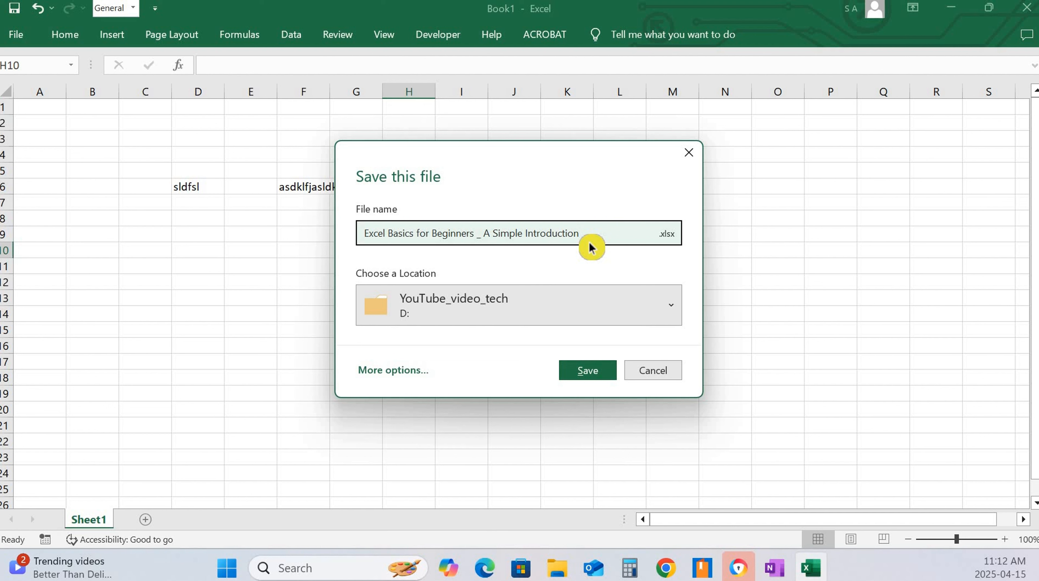
pyautogui.write('1')
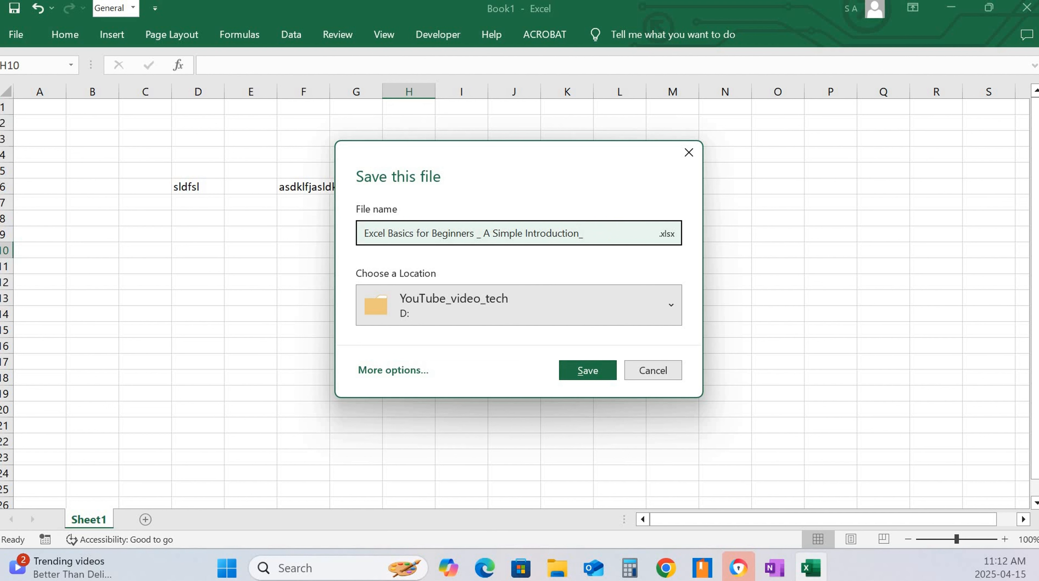
pyautogui.click(587, 372)
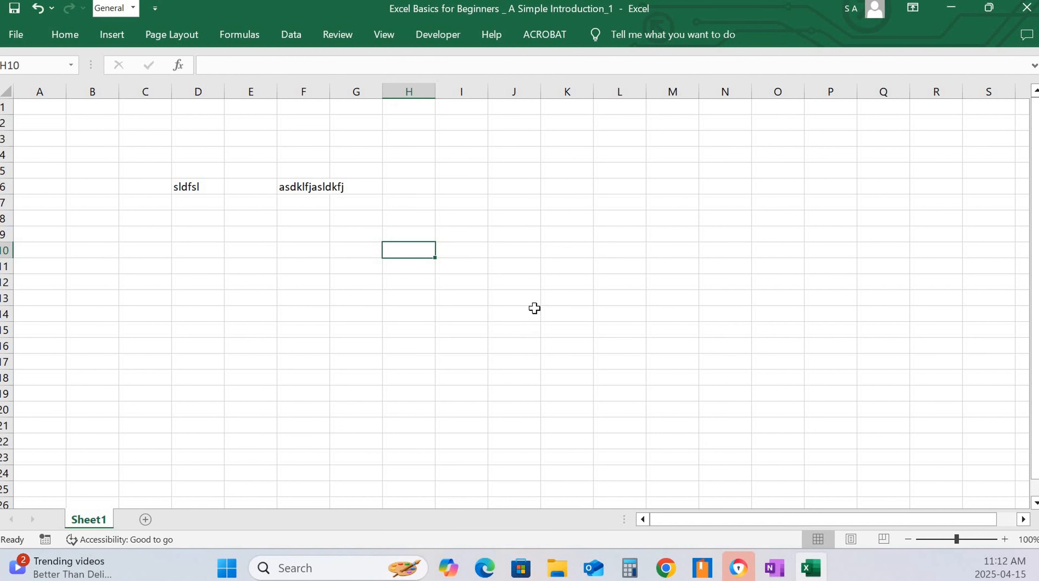
# Enter the sample text "sfsd" in cell D8 and "fds" in cell F8
pyautogui.click(534, 310)
pyautogui.click(191, 222)
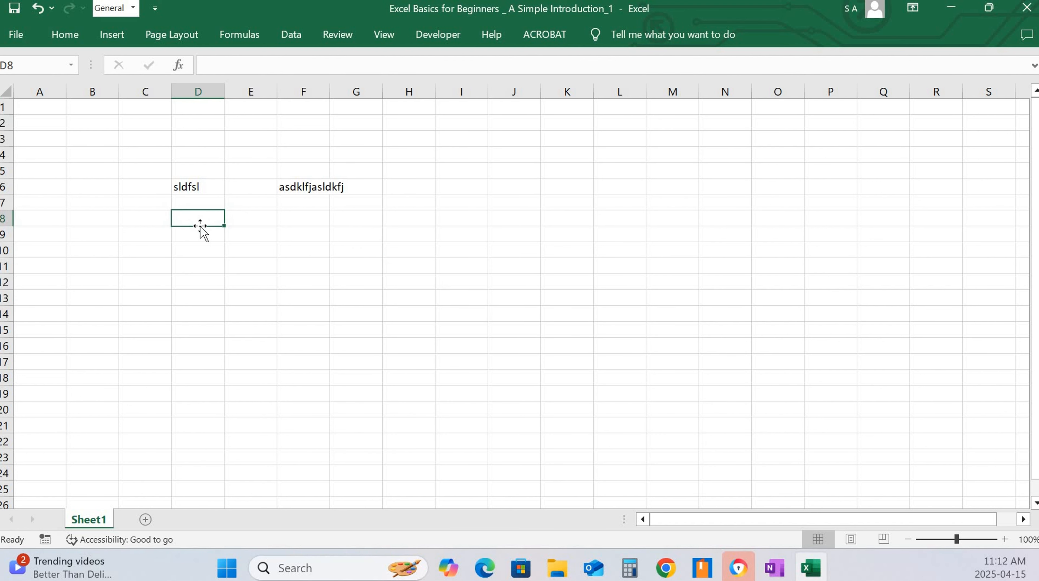
pyautogui.write('sfsd')
pyautogui.click(312, 220)
pyautogui.write('fds')
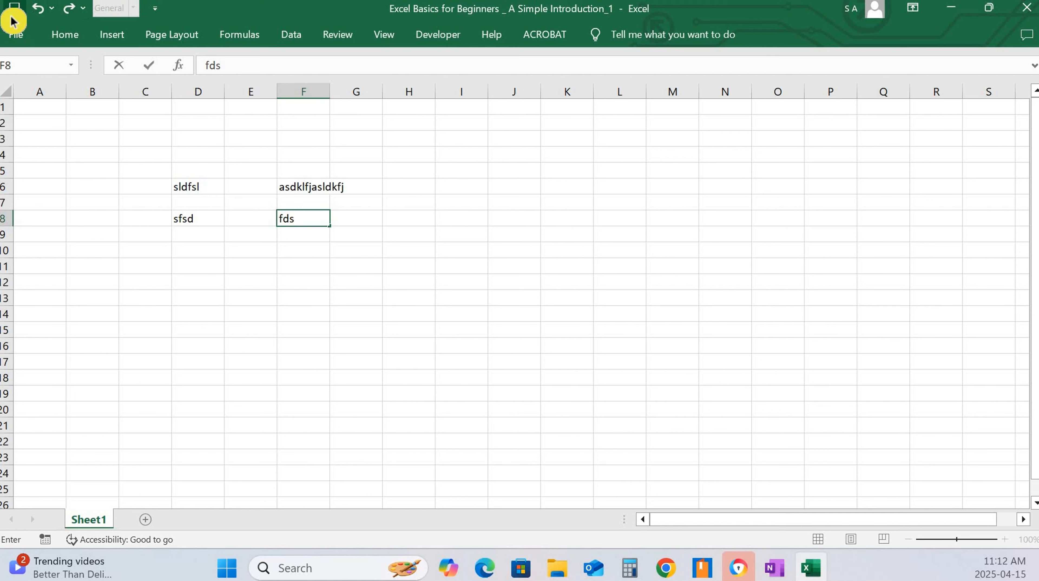
# Save the new entries to the existing workbook file
pyautogui.click(13, 13)
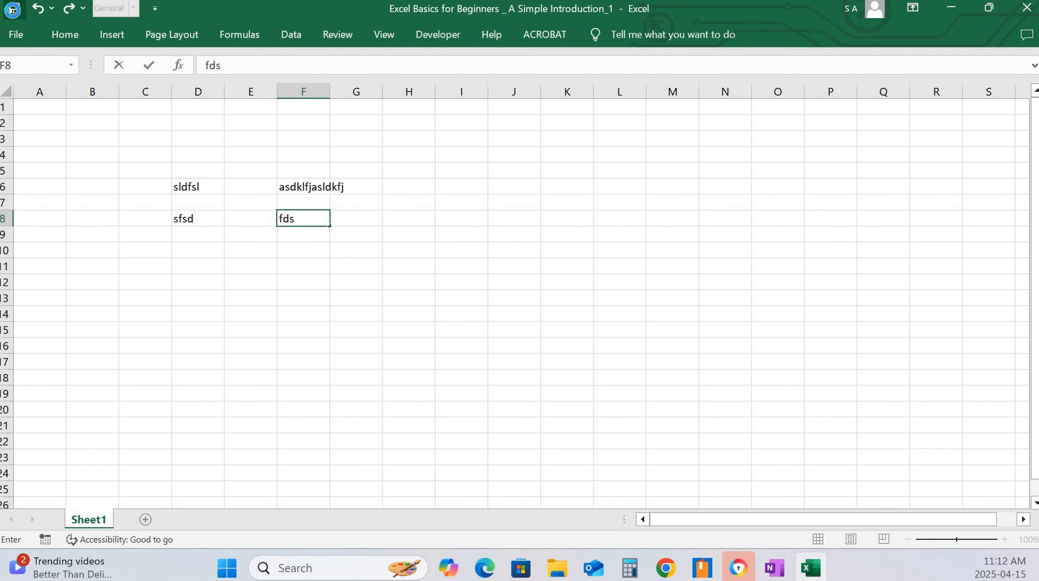
pyautogui.click(15, 36)
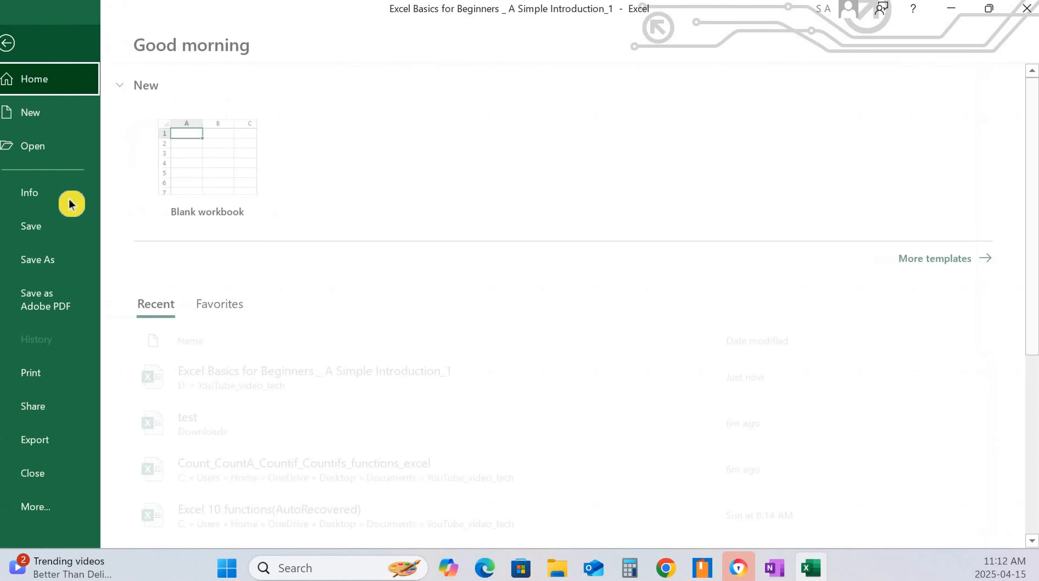
pyautogui.click(42, 232)
pyautogui.click(541, 320)
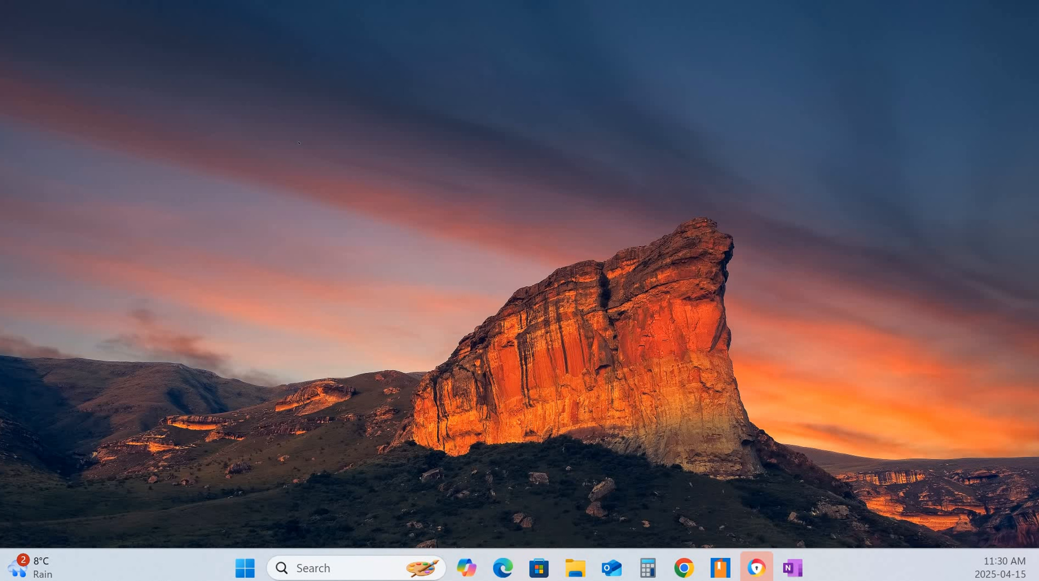
pyautogui.click(575, 569)
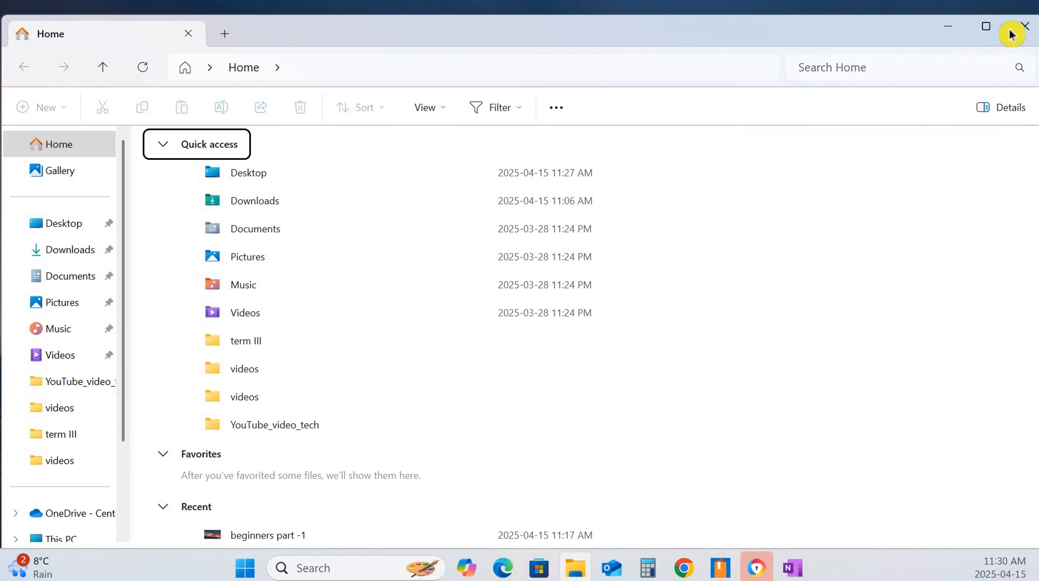
pyautogui.click(1020, 32)
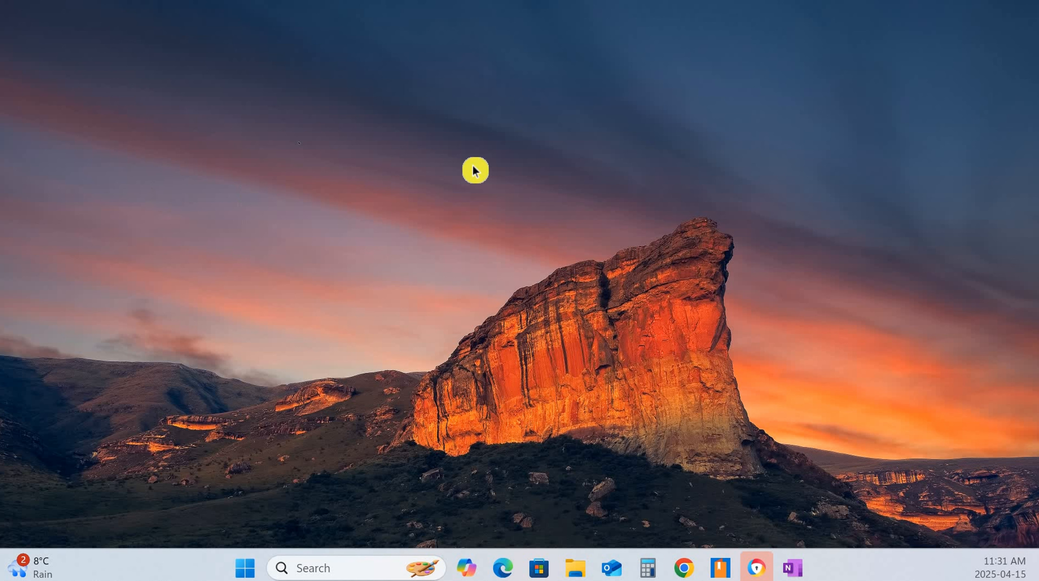
# Create a new Microsoft Excel worksheet file on the desktop and name it "Excel for beginners"
pyautogui.rightClick(495, 135)
pyautogui.moveTo(545, 272)
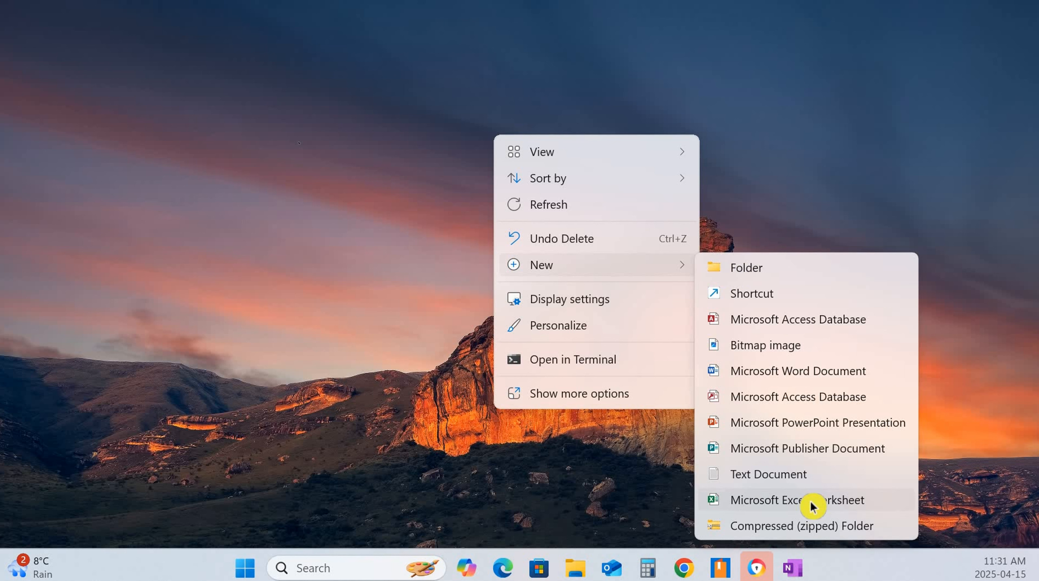
pyautogui.click(719, 495)
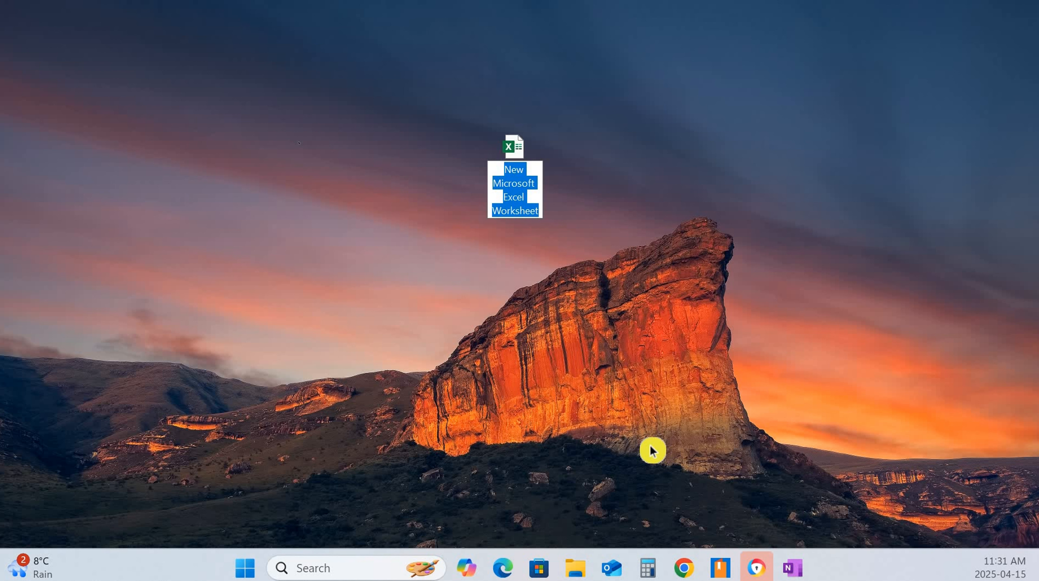
pyautogui.write('Ex')
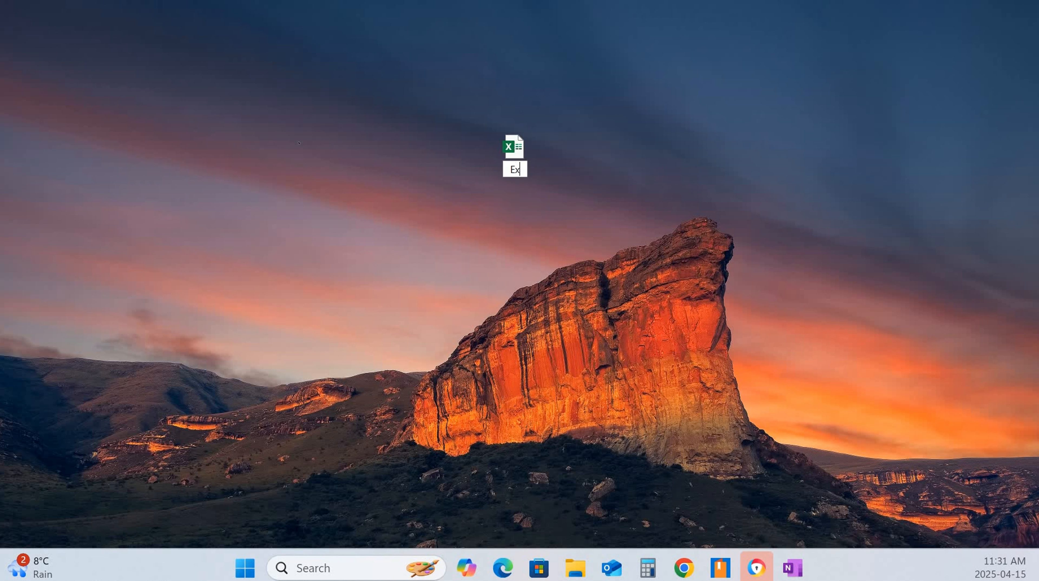
pyautogui.write('cel for ')
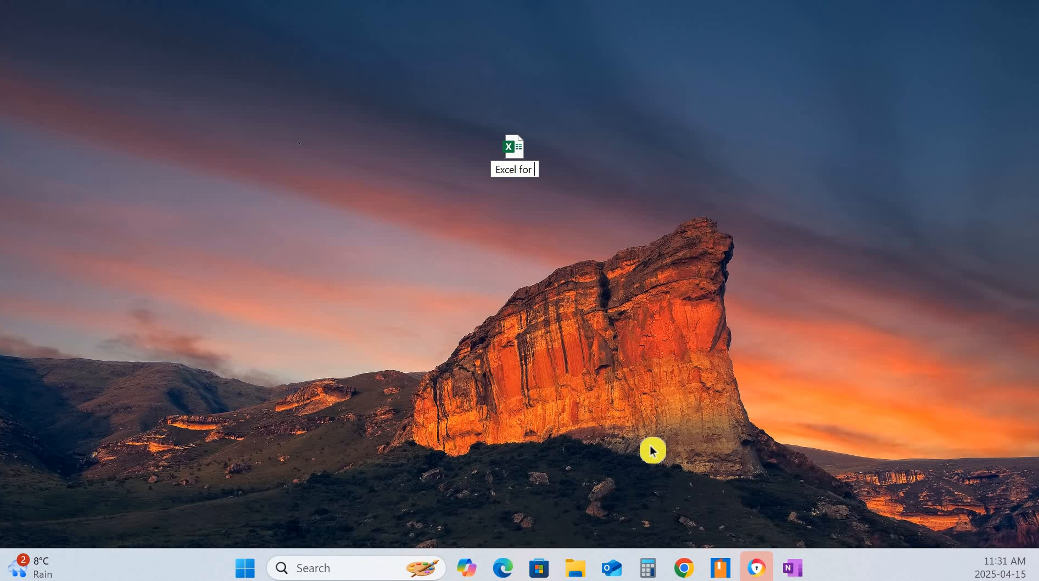
pyautogui.write('beginners')
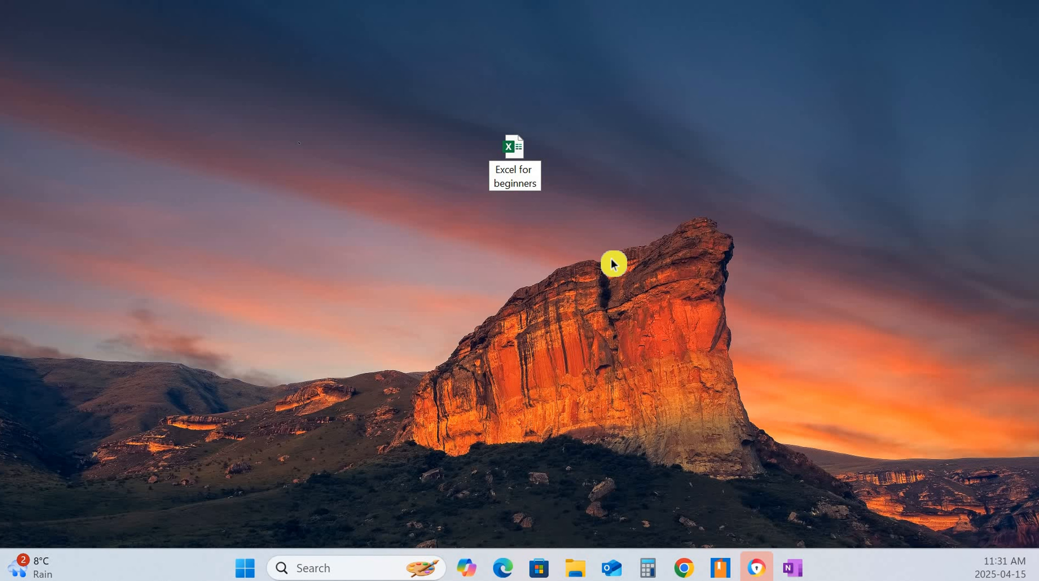
pyautogui.press('Return')
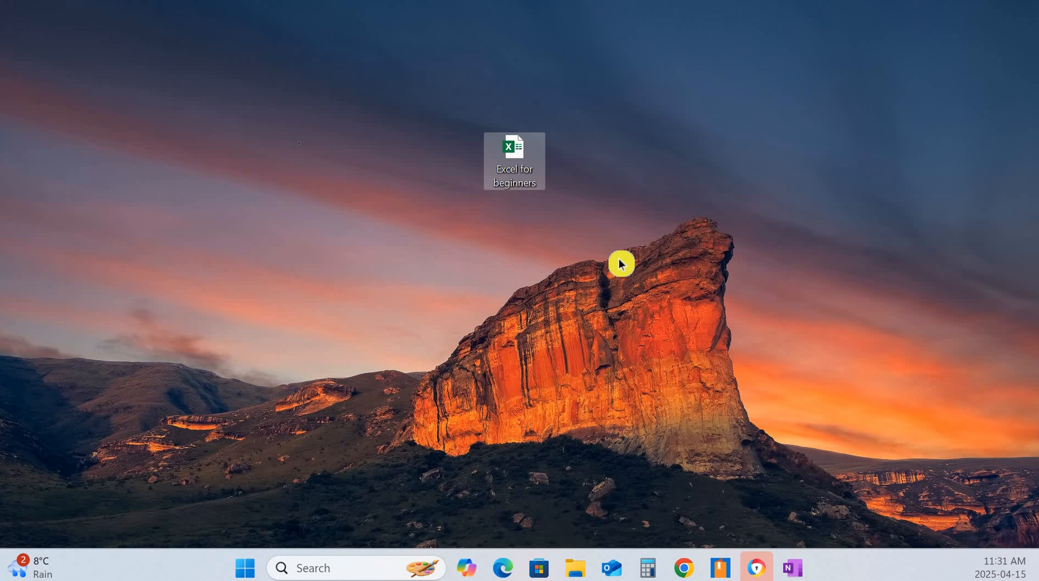
# Open the "Excel for beginners" workbook from the desktop and maximize its window
pyautogui.doubleClick(514, 155)
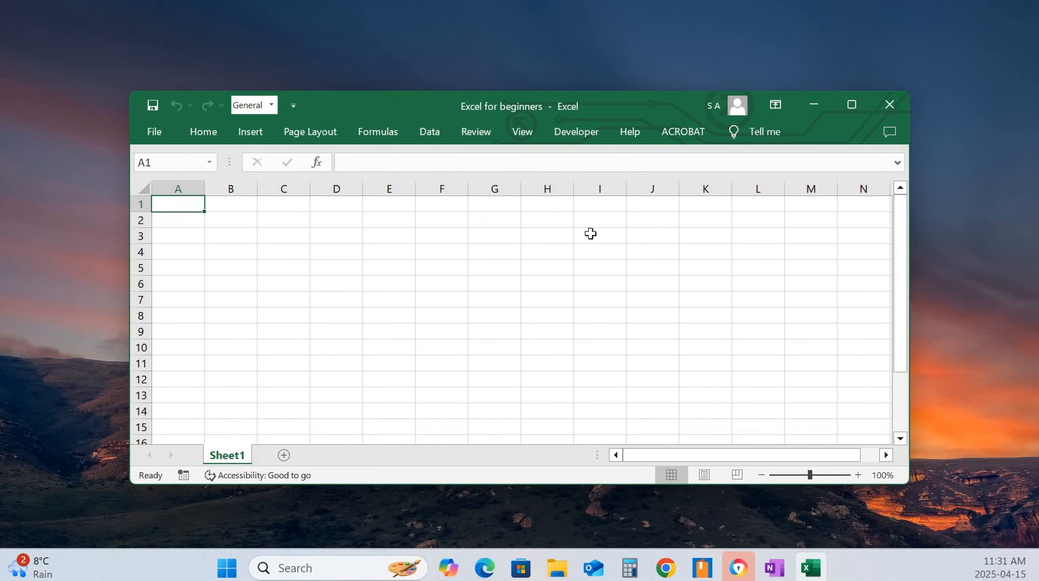
pyautogui.click(855, 112)
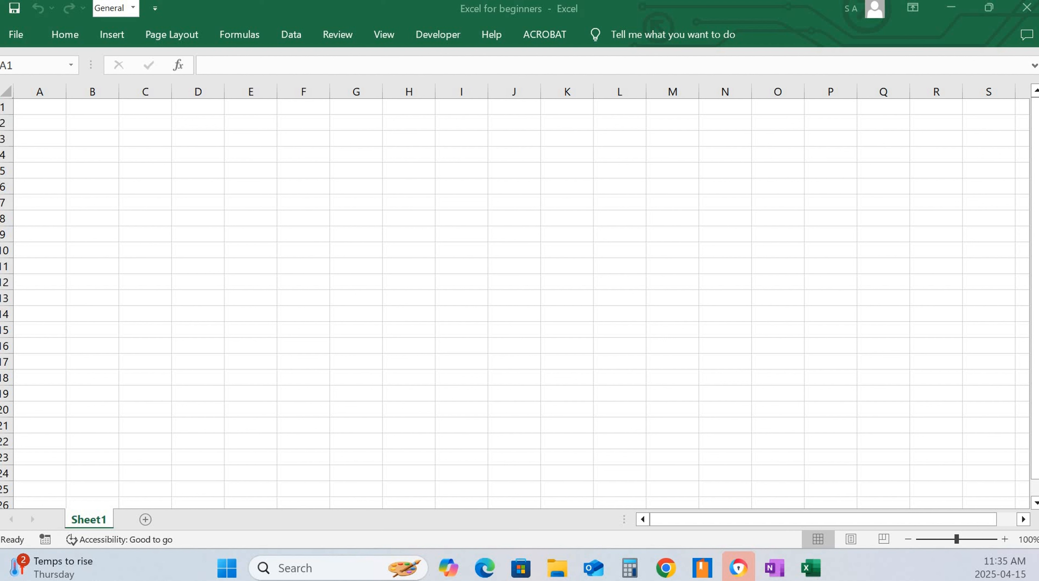
# Look over the Home and Page Layout commands, and view the full Page Setup options without changing them
pyautogui.click(65, 35)
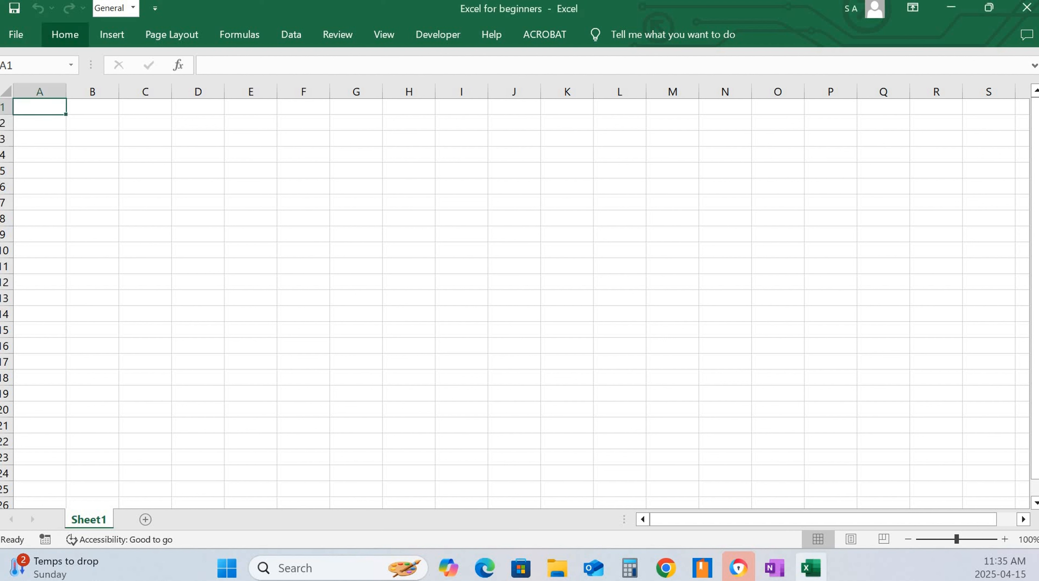
pyautogui.click(69, 39)
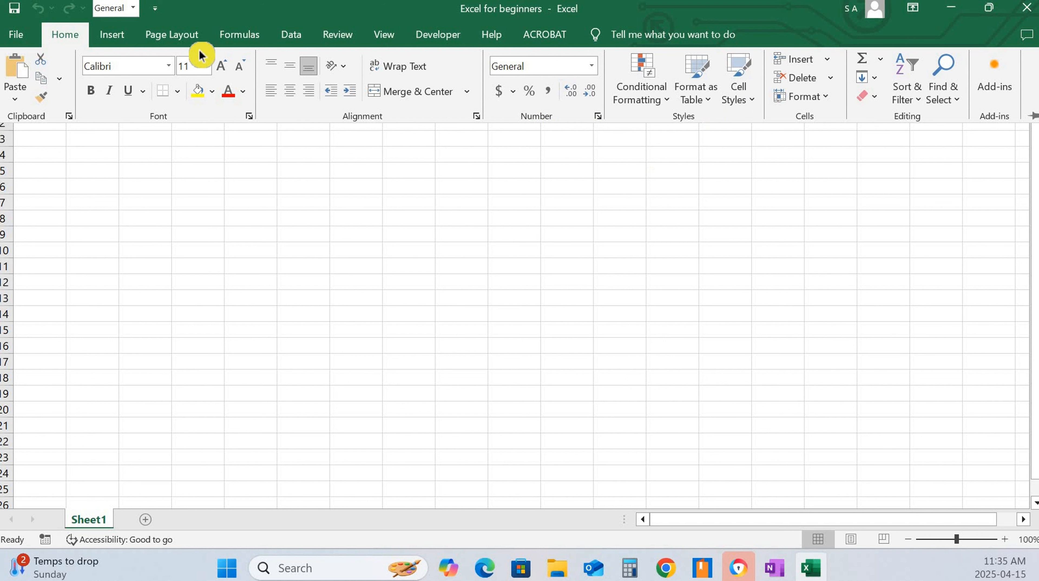
pyautogui.click(178, 40)
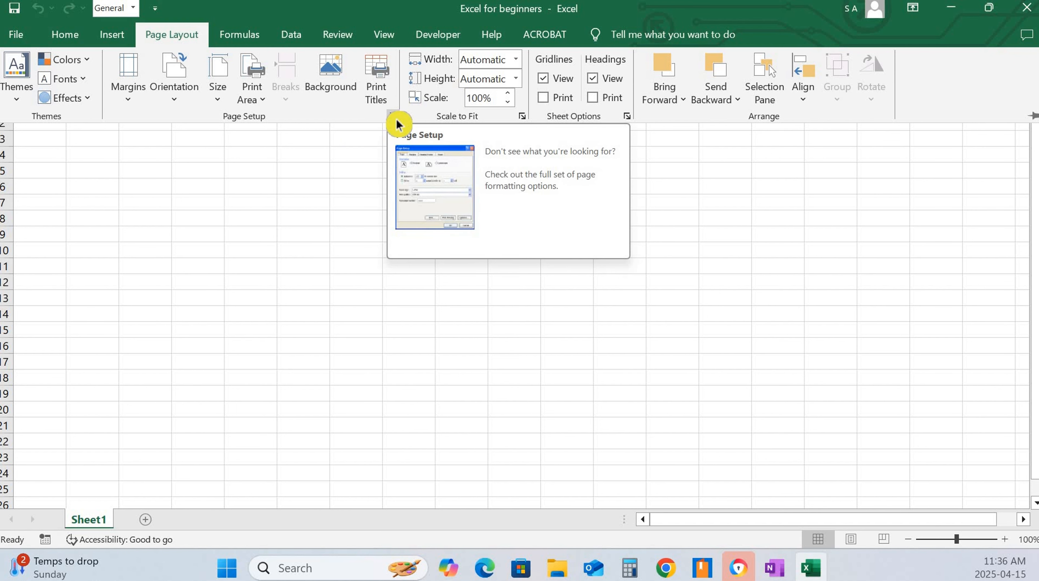
pyautogui.click(396, 122)
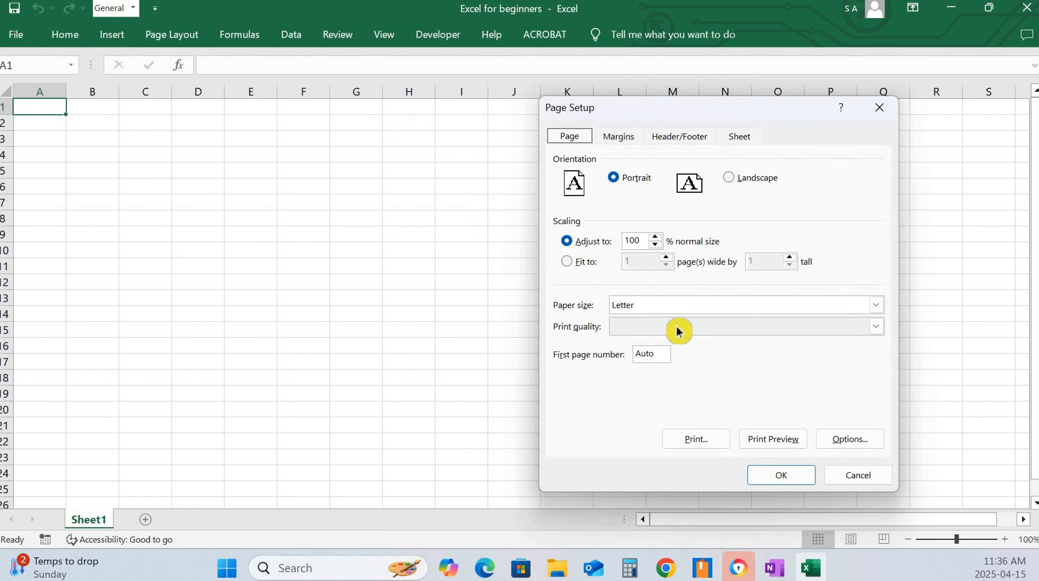
pyautogui.click(876, 116)
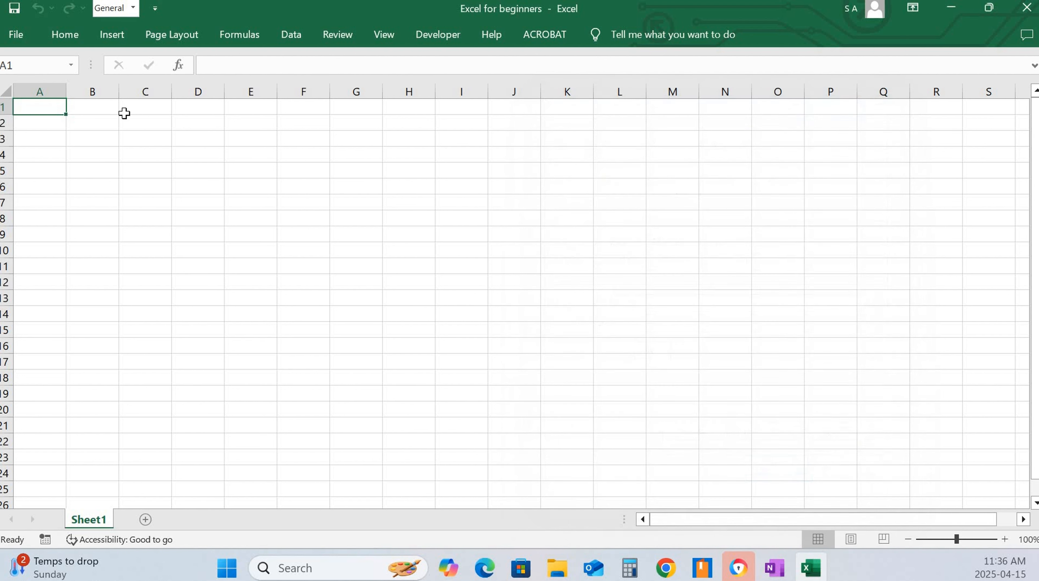
# View the complete font settings for cell A1 in Format Cells and leave them unchanged
pyautogui.click(75, 40)
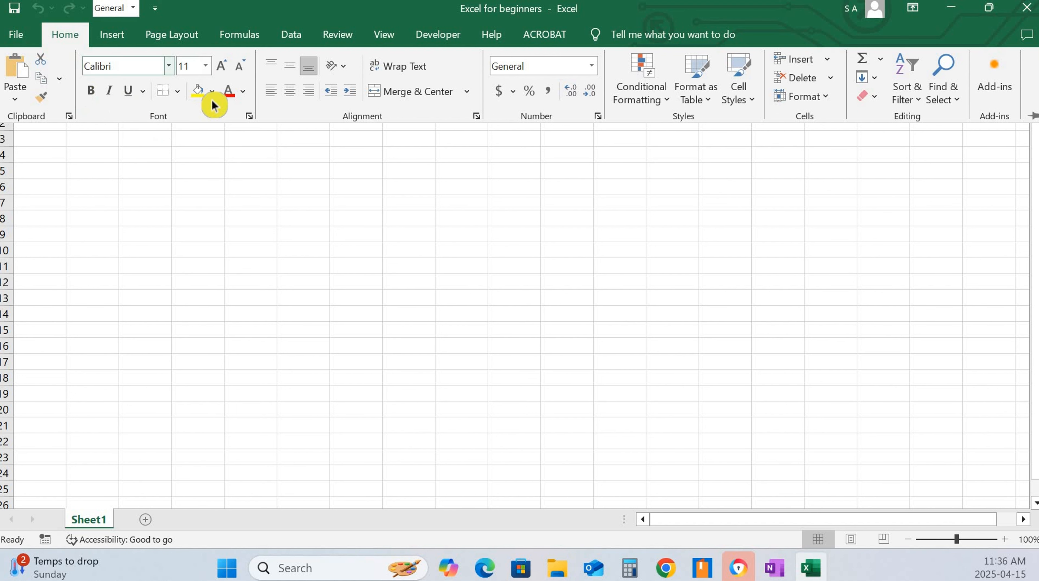
pyautogui.click(249, 116)
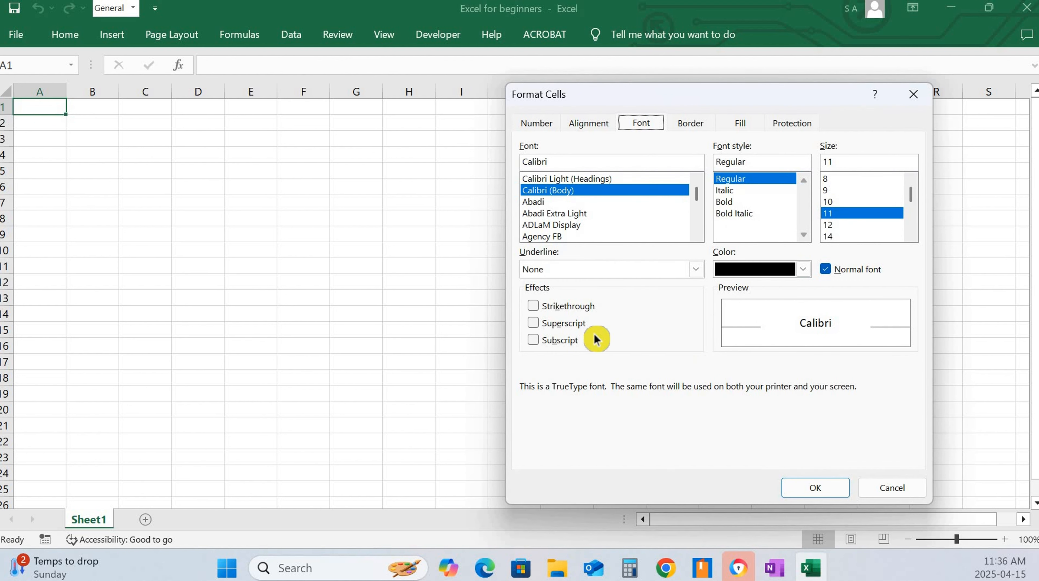
pyautogui.click(920, 96)
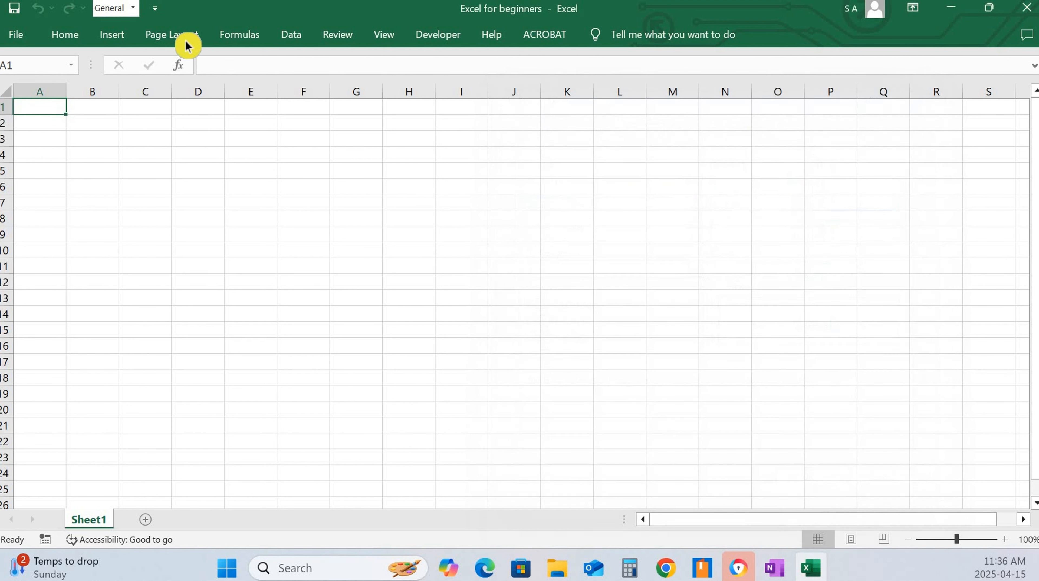
# Examine the margins, header/footer and sheet options in Page Setup without changing any of them
pyautogui.click(179, 36)
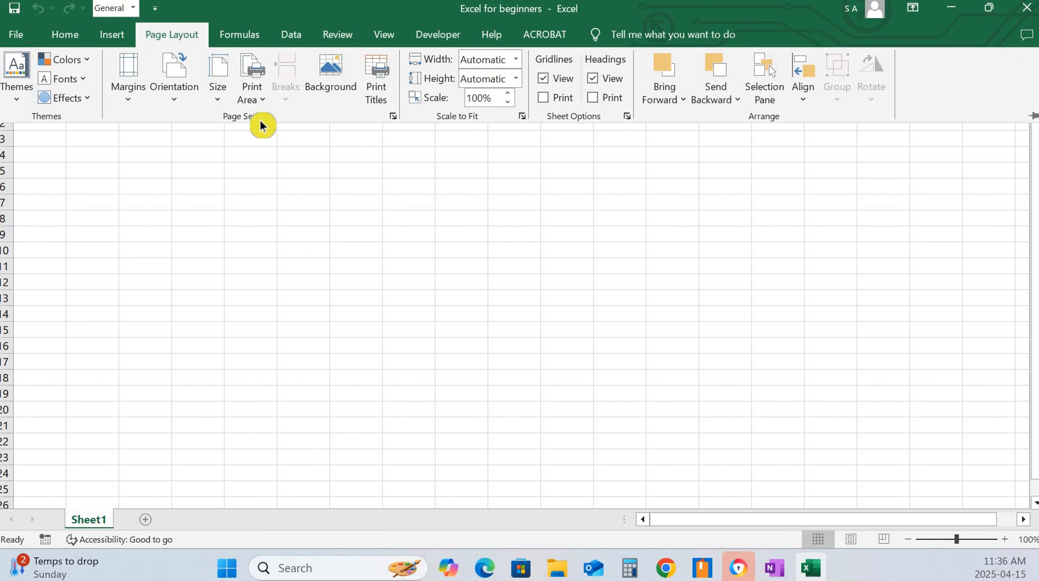
pyautogui.click(395, 122)
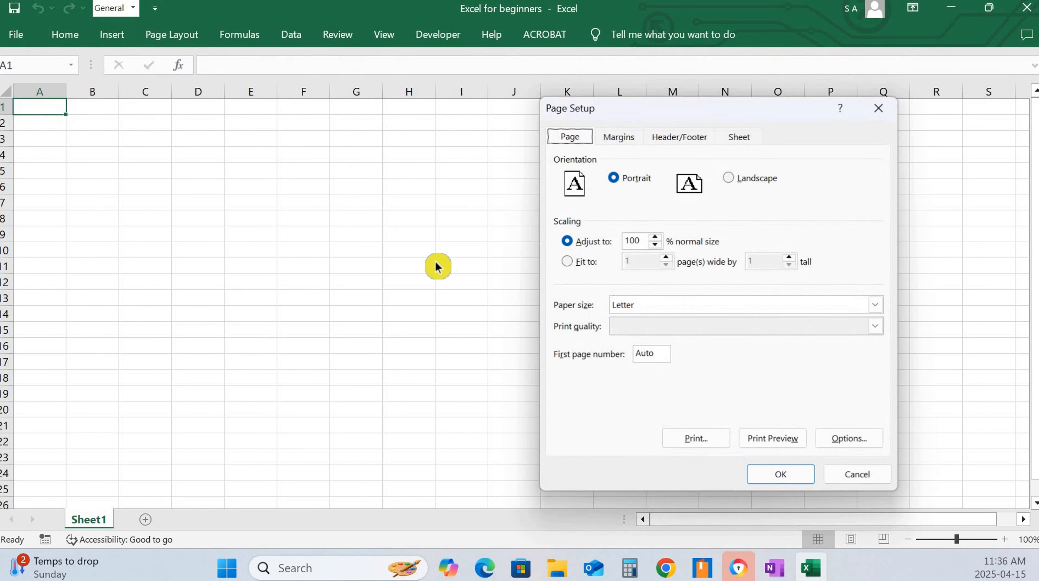
pyautogui.click(625, 141)
pyautogui.click(679, 138)
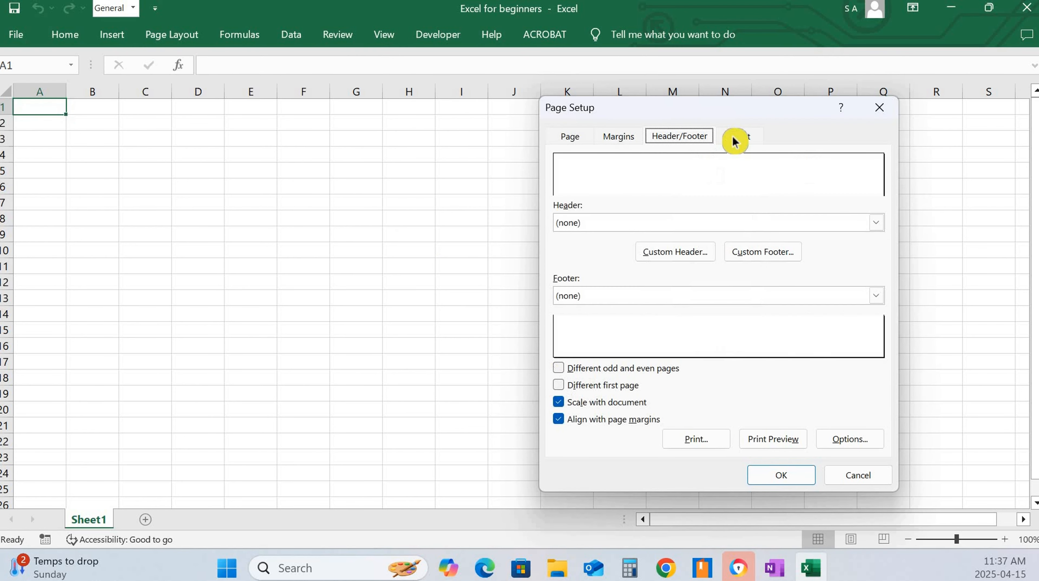
pyautogui.click(734, 138)
pyautogui.click(882, 114)
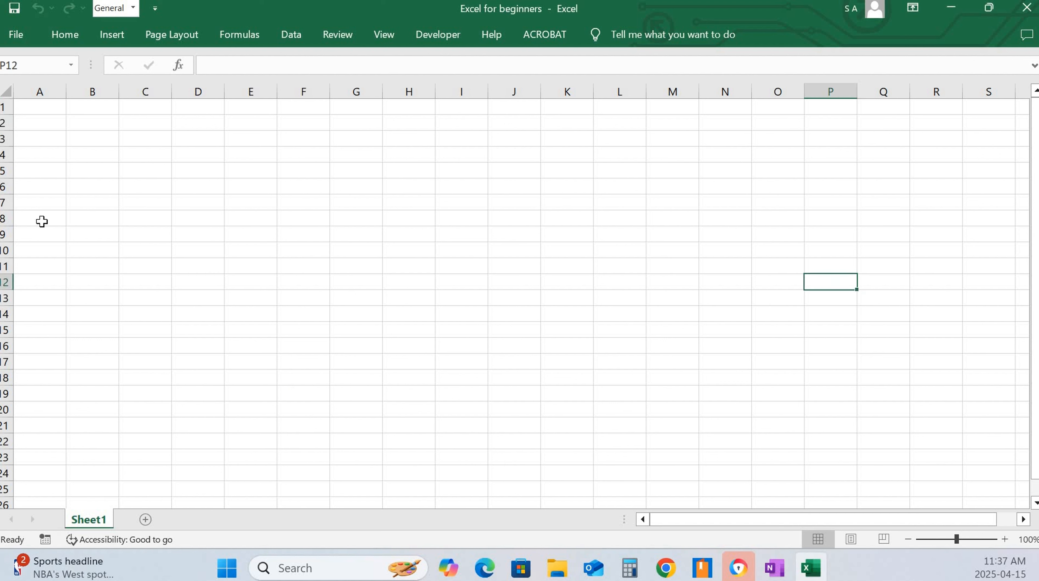
# Select the cell range A8:O8 to point out a row, and clear the selection
pyautogui.moveTo(42, 221); pyautogui.dragTo(356, 234)
pyautogui.moveTo(679, 210); pyautogui.dragTo(777, 215)
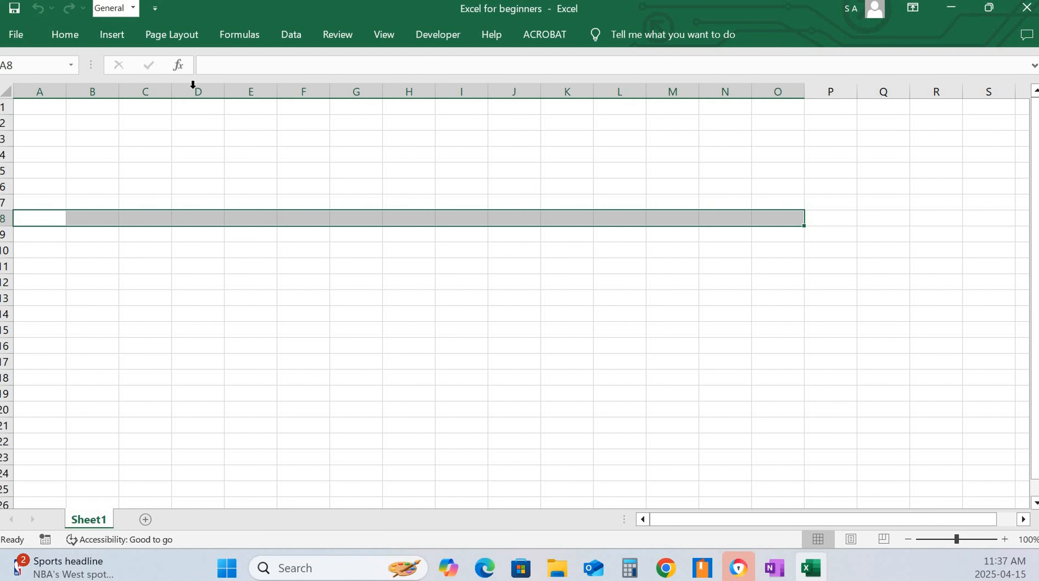
pyautogui.click(175, 281)
# Fill the entire row 8 with yellow
pyautogui.click(5, 218)
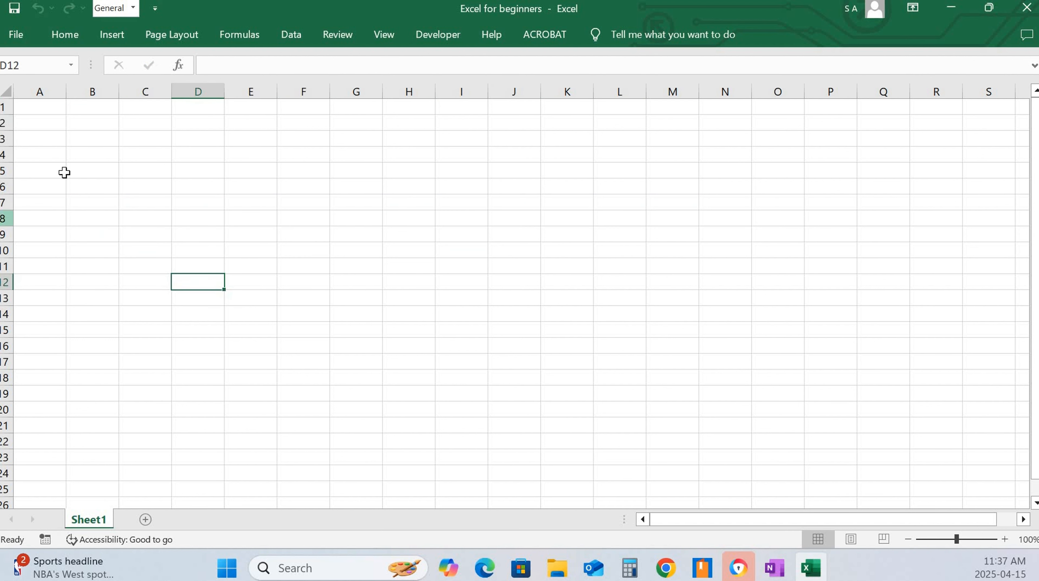
pyautogui.click(66, 40)
pyautogui.click(199, 93)
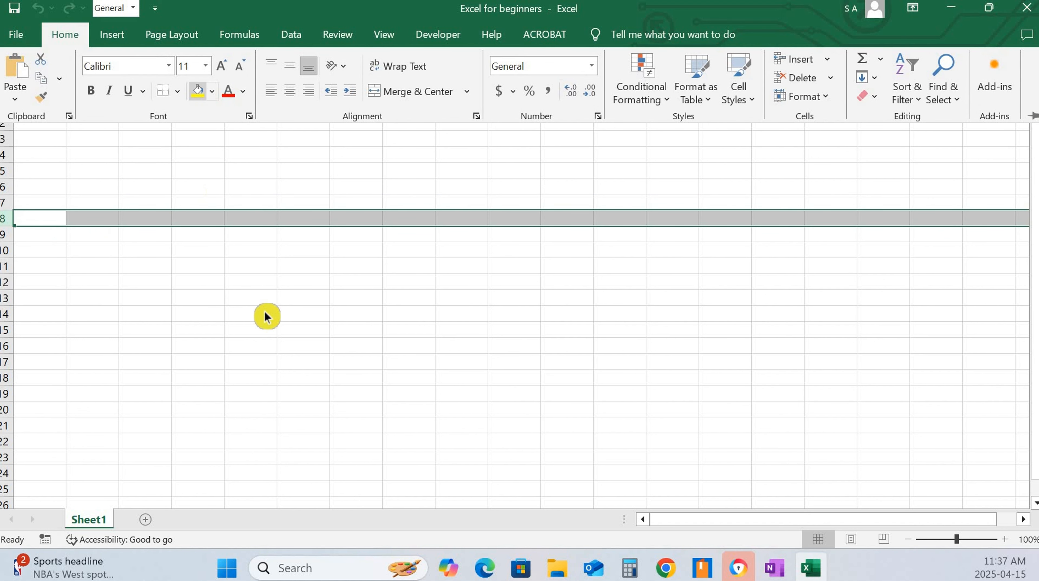
pyautogui.click(138, 329)
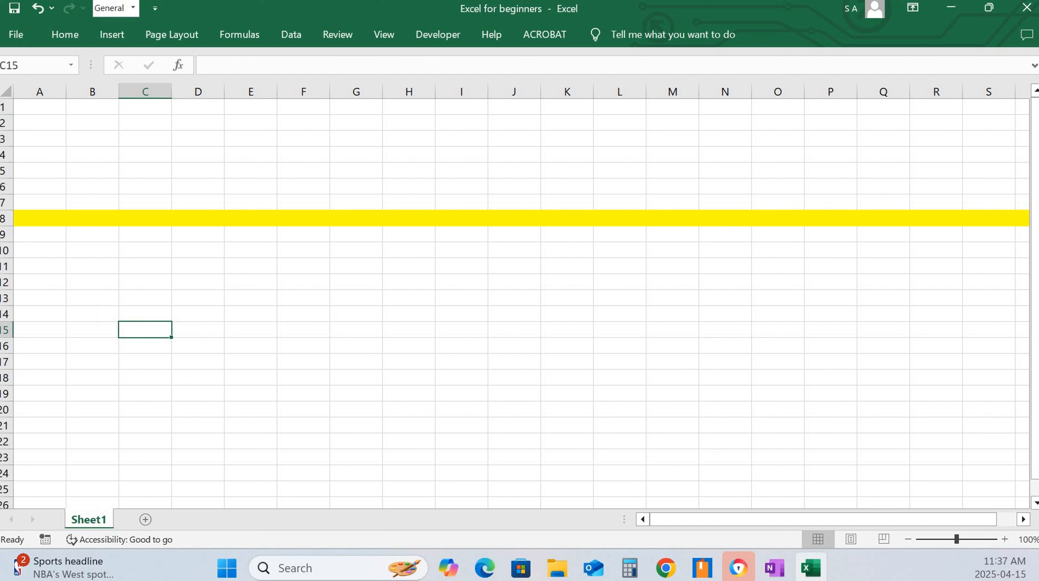
# Fill the entire column E with yellow
pyautogui.click(251, 86)
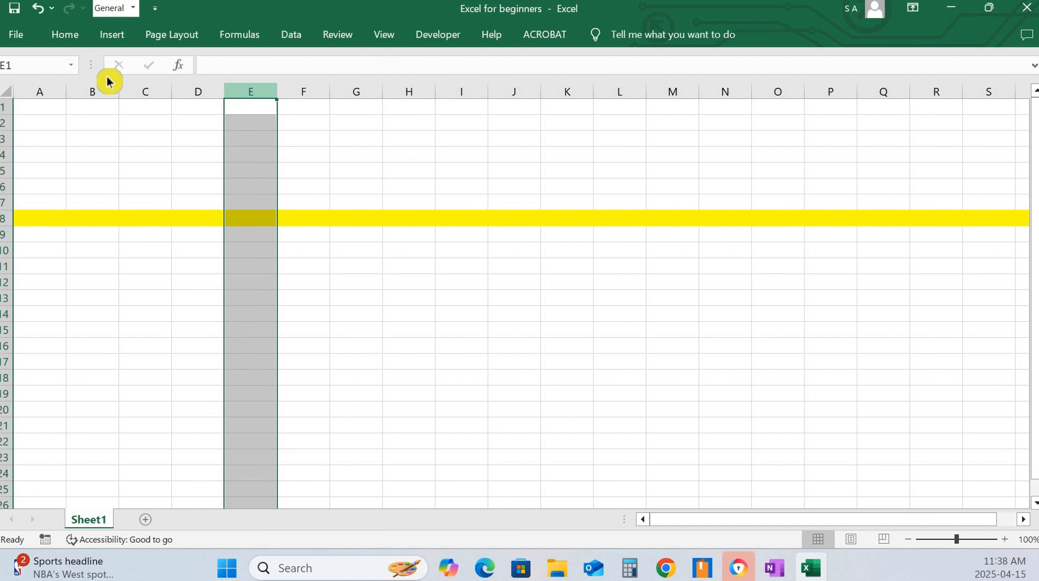
pyautogui.click(66, 35)
pyautogui.click(197, 102)
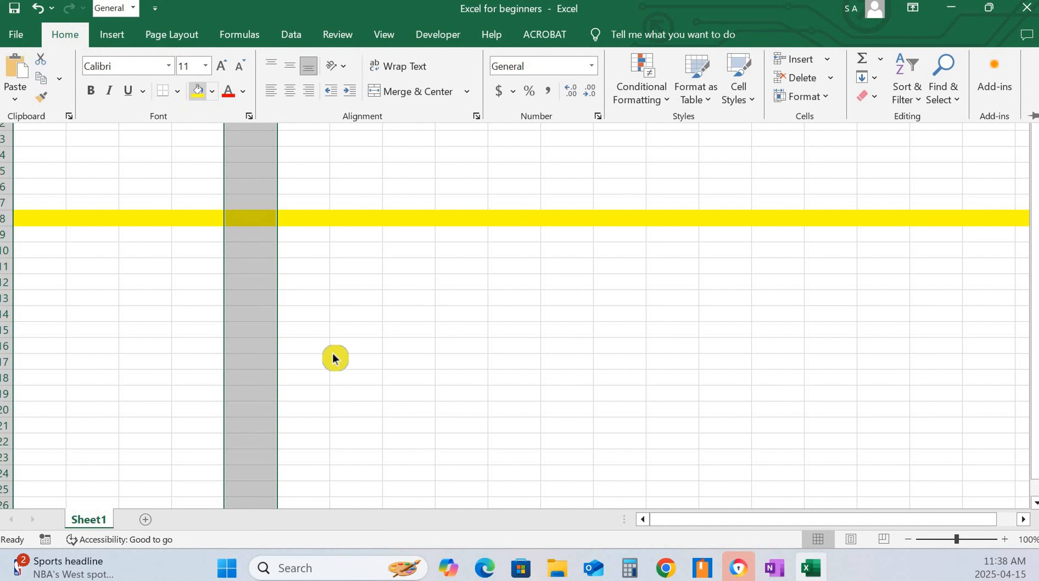
pyautogui.click(323, 297)
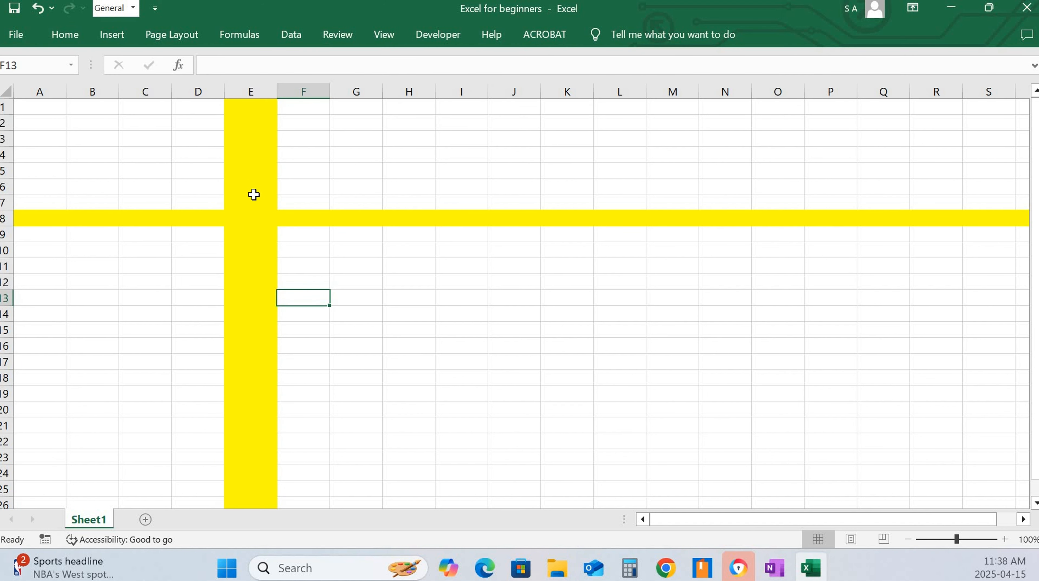
# Fill cell E8, where the yellow row and column cross, with the red from the additional colors
pyautogui.click(255, 220)
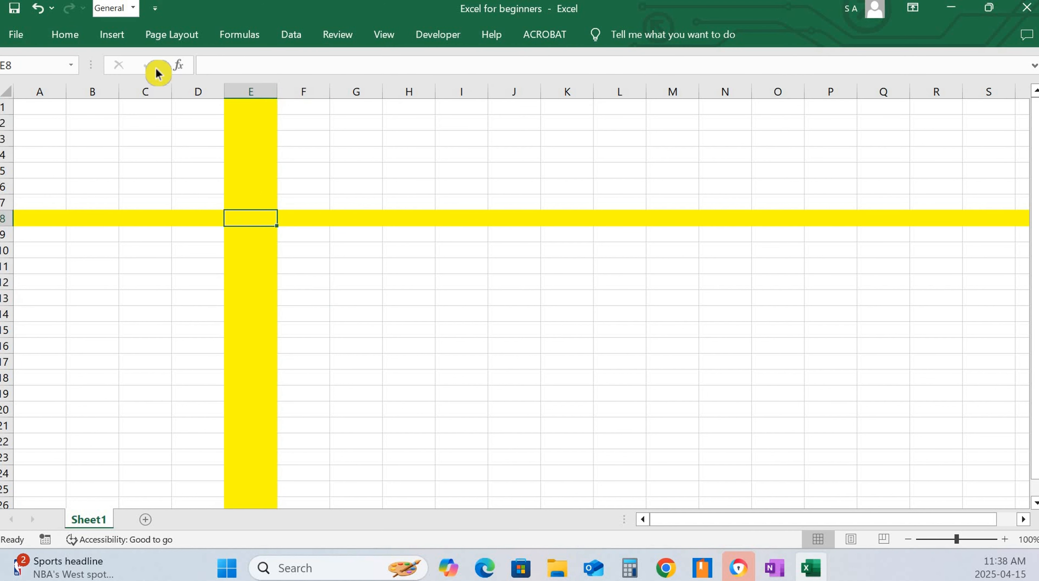
pyautogui.click(65, 34)
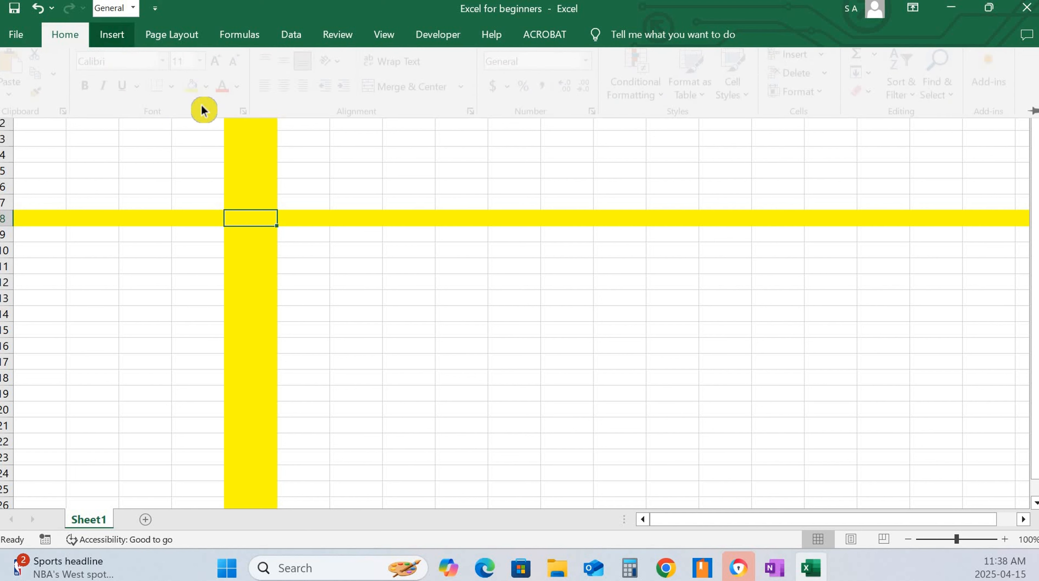
pyautogui.click(211, 91)
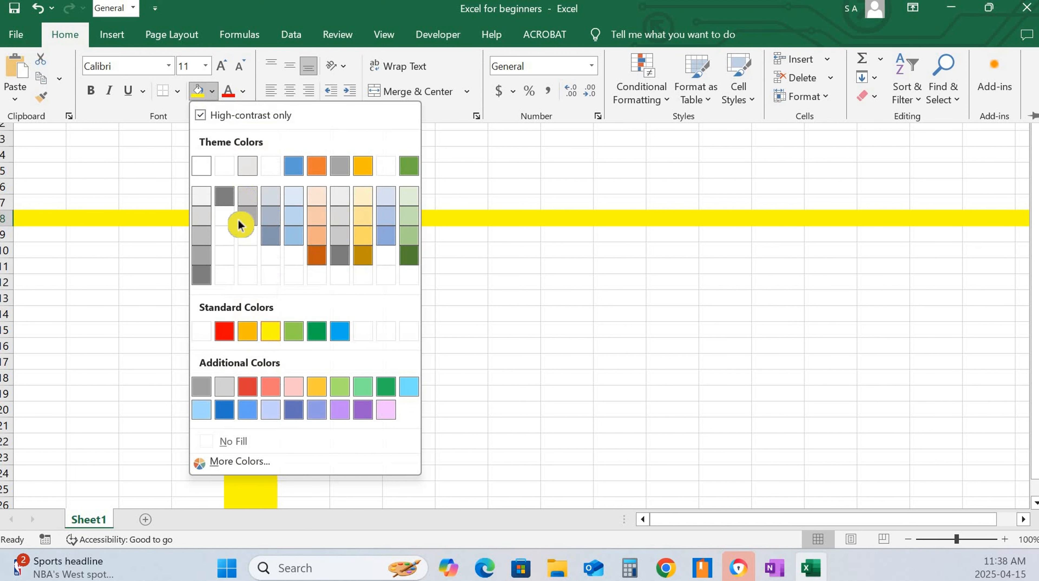
pyautogui.click(249, 388)
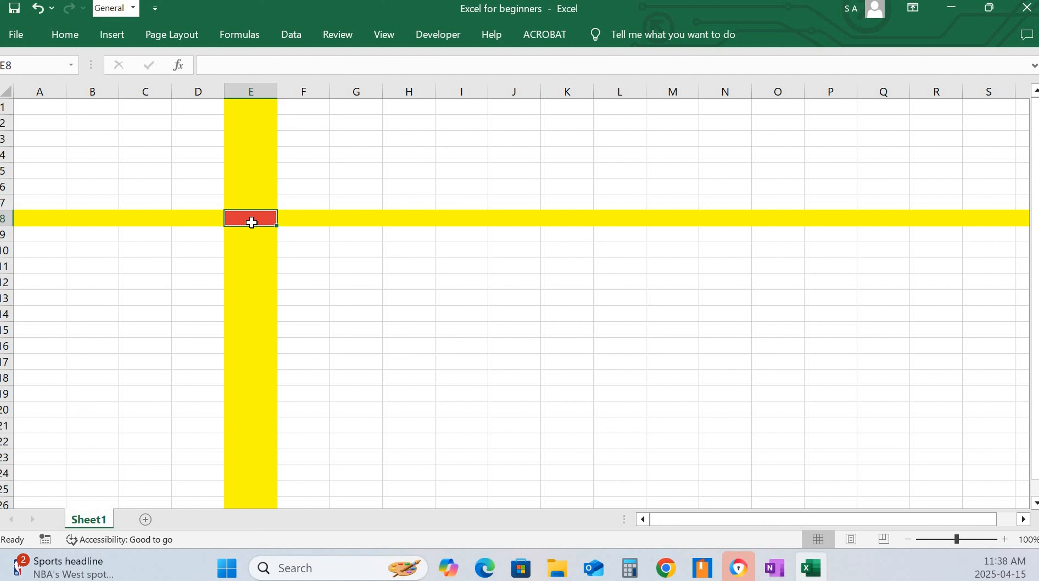
pyautogui.moveTo(362, 252); pyautogui.dragTo(368, 262)
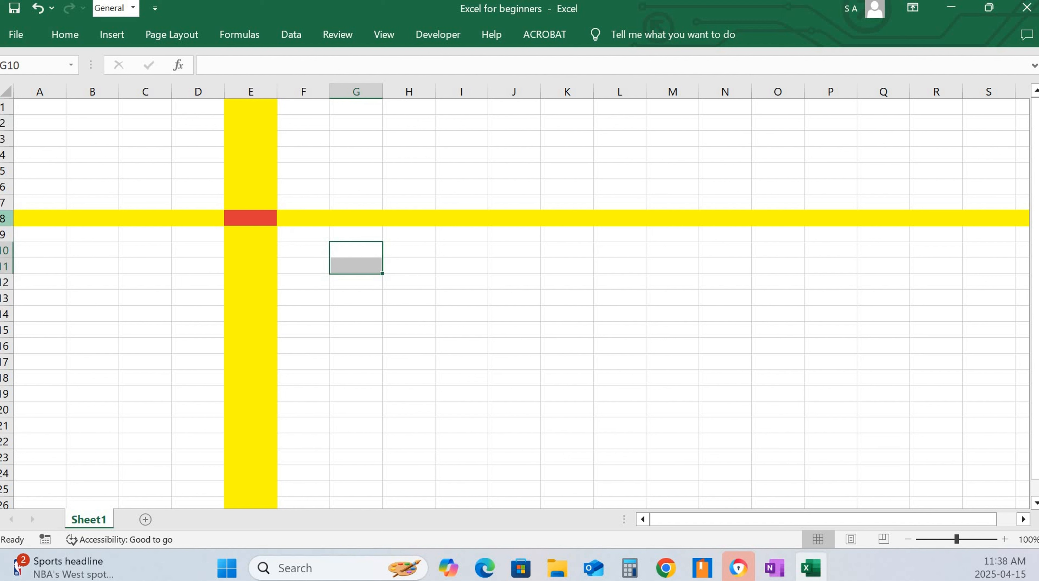
pyautogui.click(244, 216)
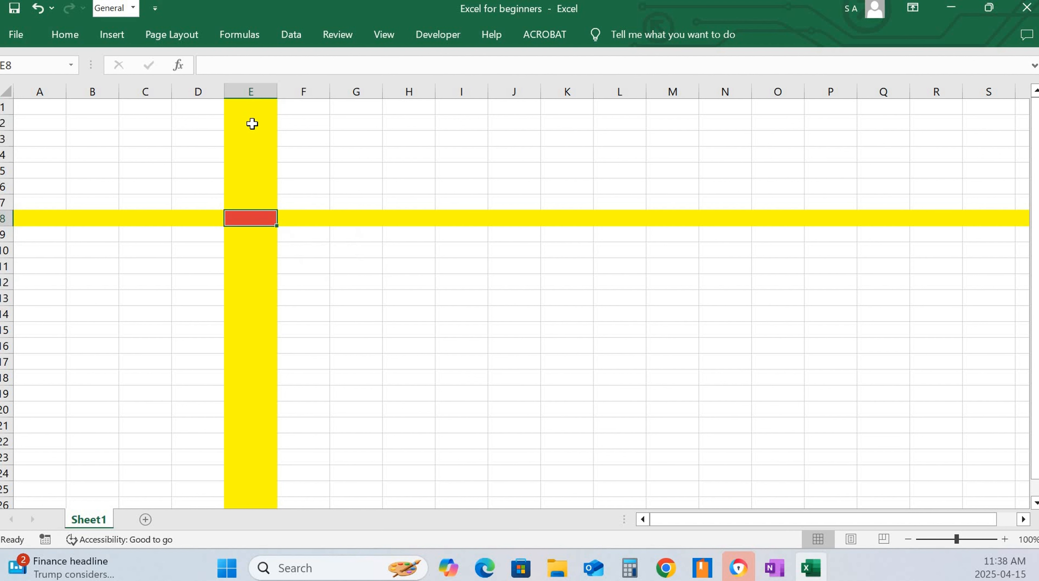
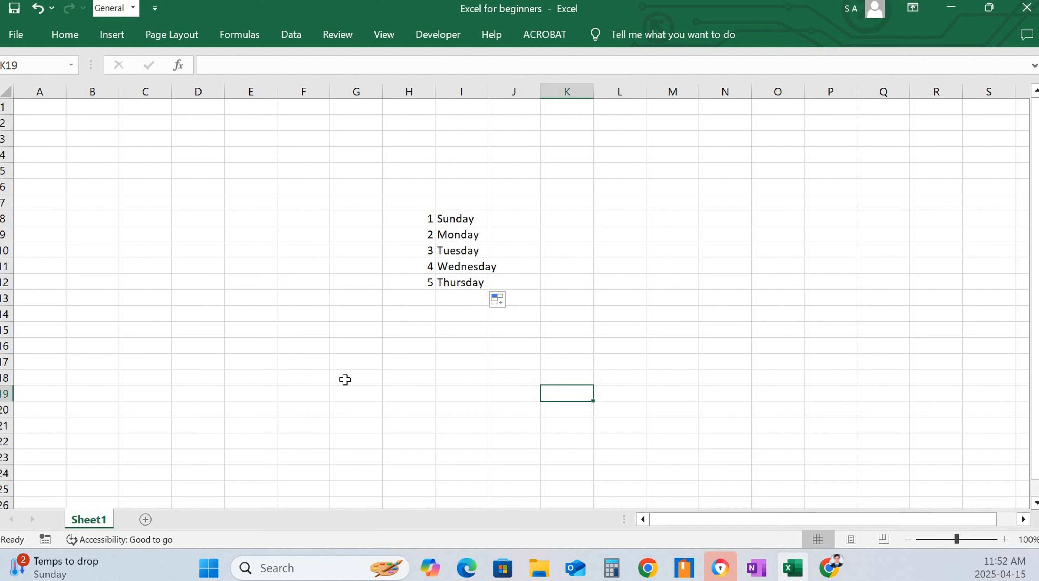
# Add three new worksheets, Sheet2, Sheet3 and Sheet4, to the workbook
pyautogui.click(143, 523)
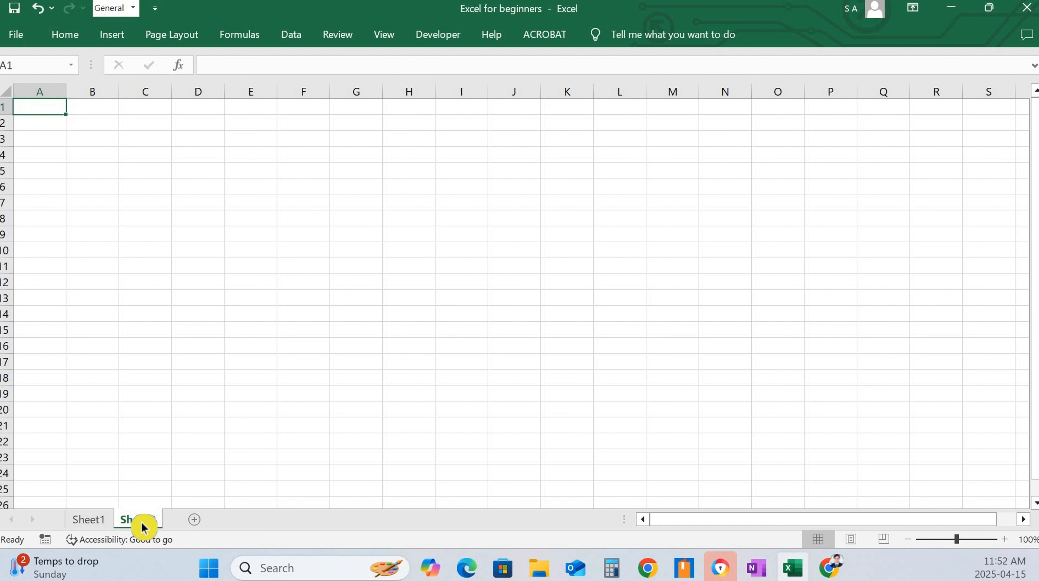
pyautogui.click(195, 520)
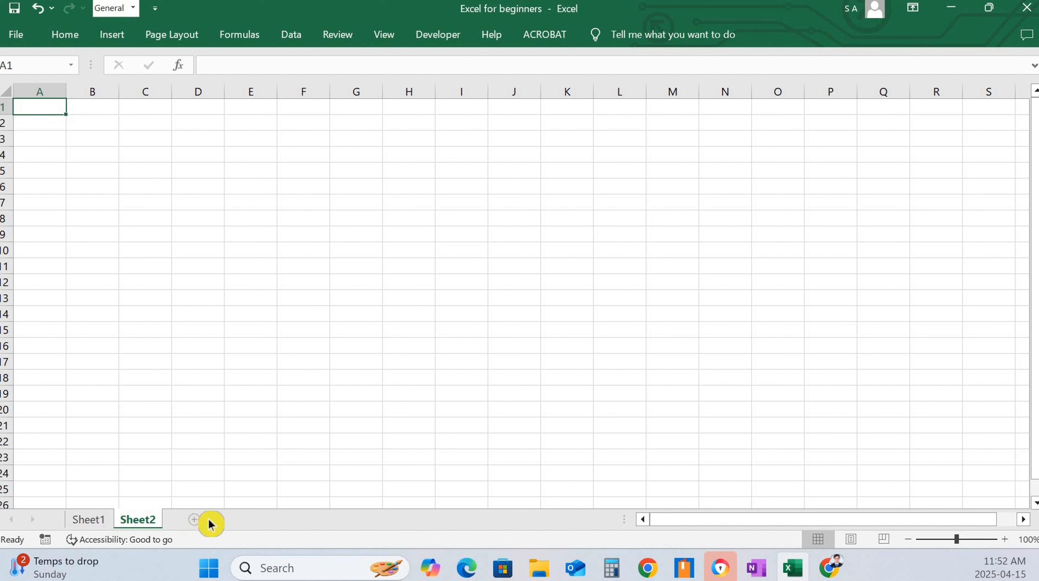
pyautogui.click(243, 520)
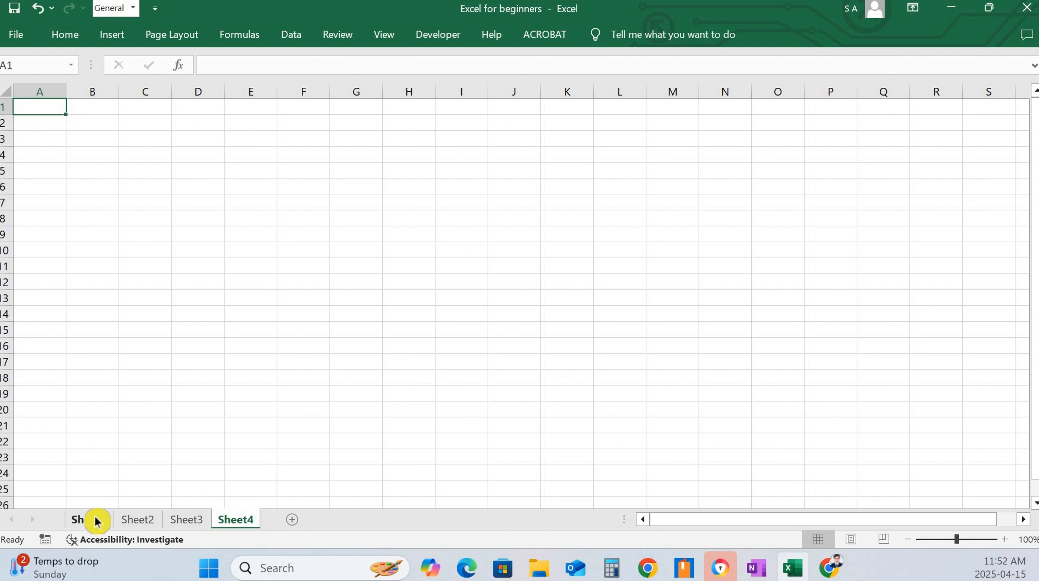
# Rename the worksheet Sheet1 as Laptop
pyautogui.rightClick(94, 518)
pyautogui.click(152, 365)
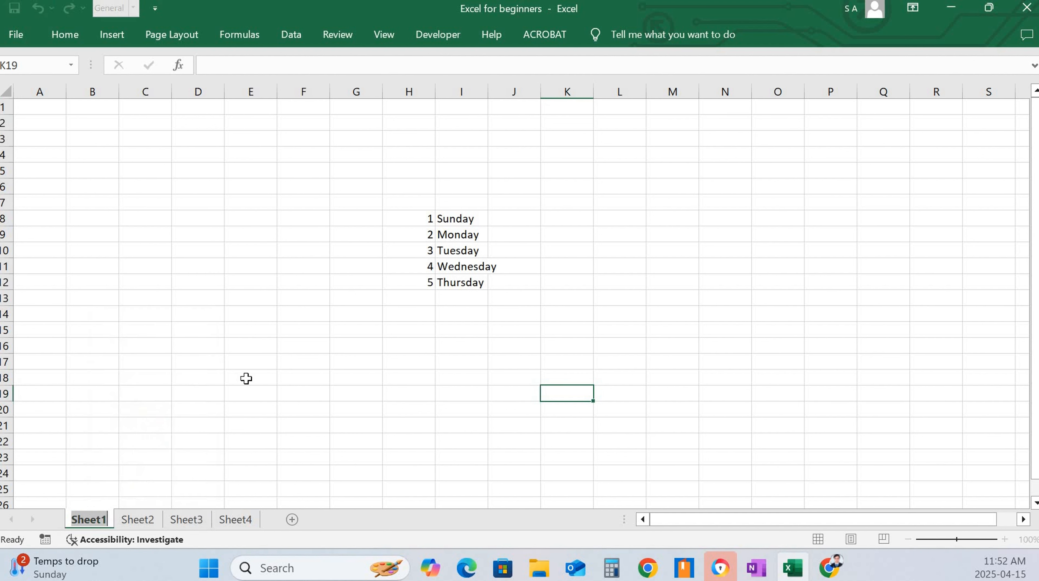
pyautogui.write('Lapto')
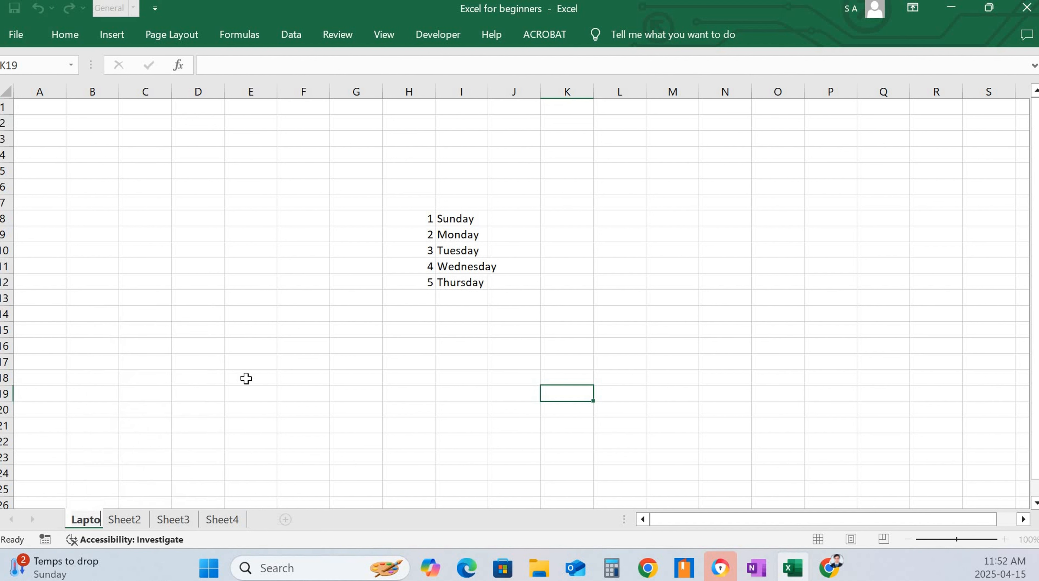
pyautogui.write('p')
pyautogui.click(250, 374)
# Rename the worksheet Sheet2 as desktop
pyautogui.rightClick(136, 519)
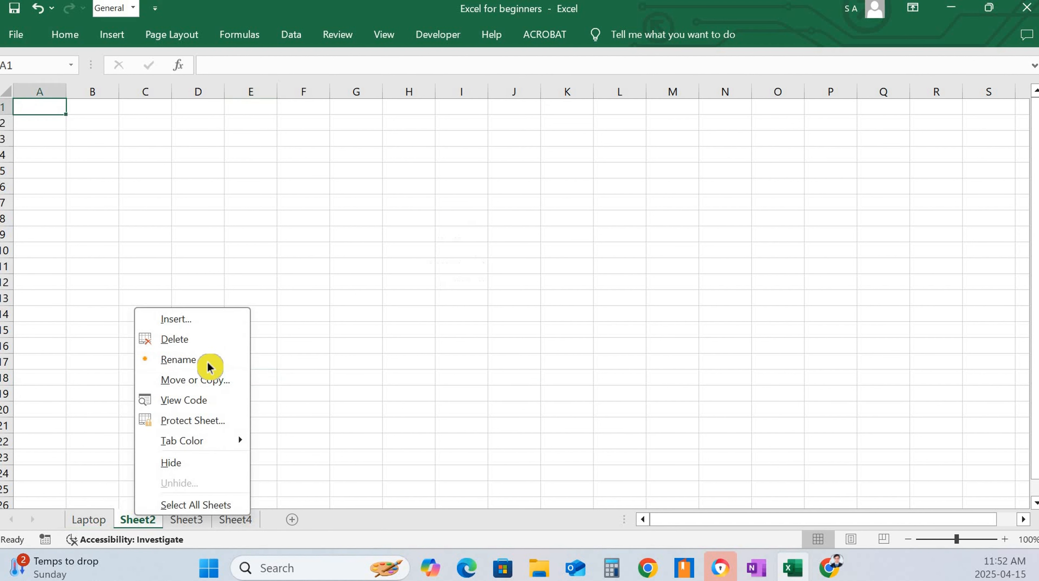
pyautogui.click(195, 366)
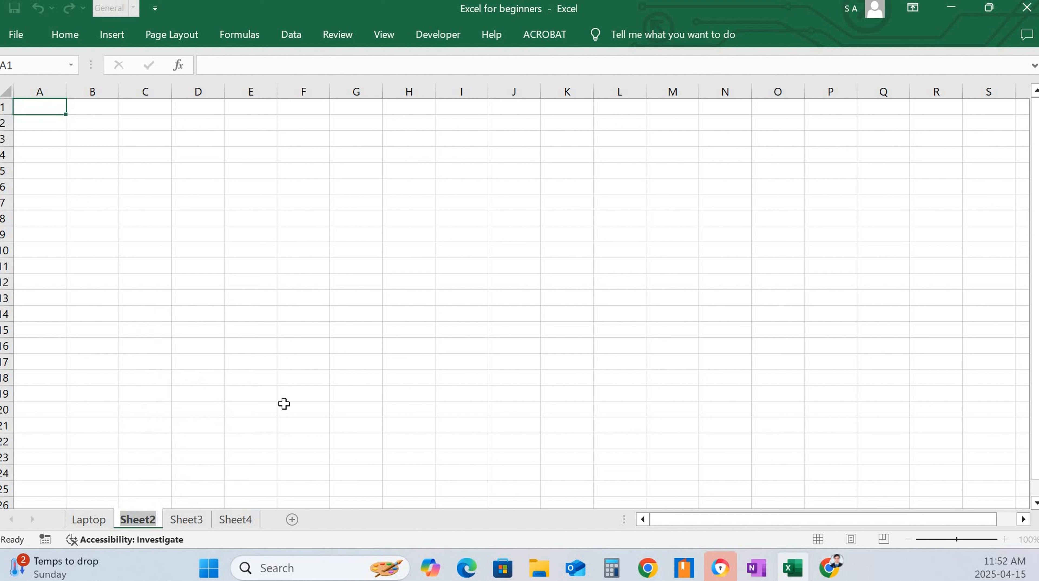
pyautogui.write('desktop')
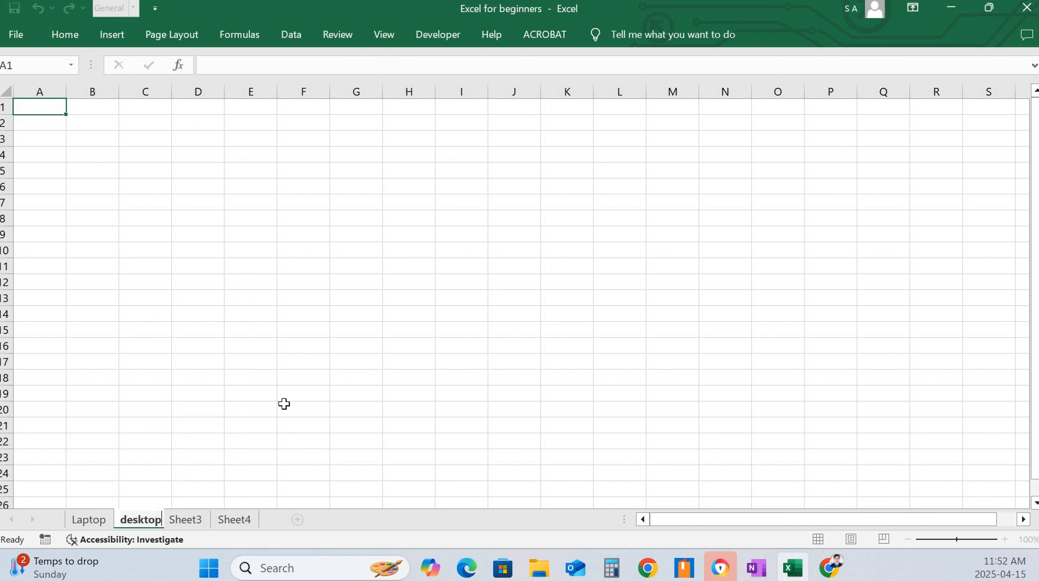
pyautogui.click(196, 520)
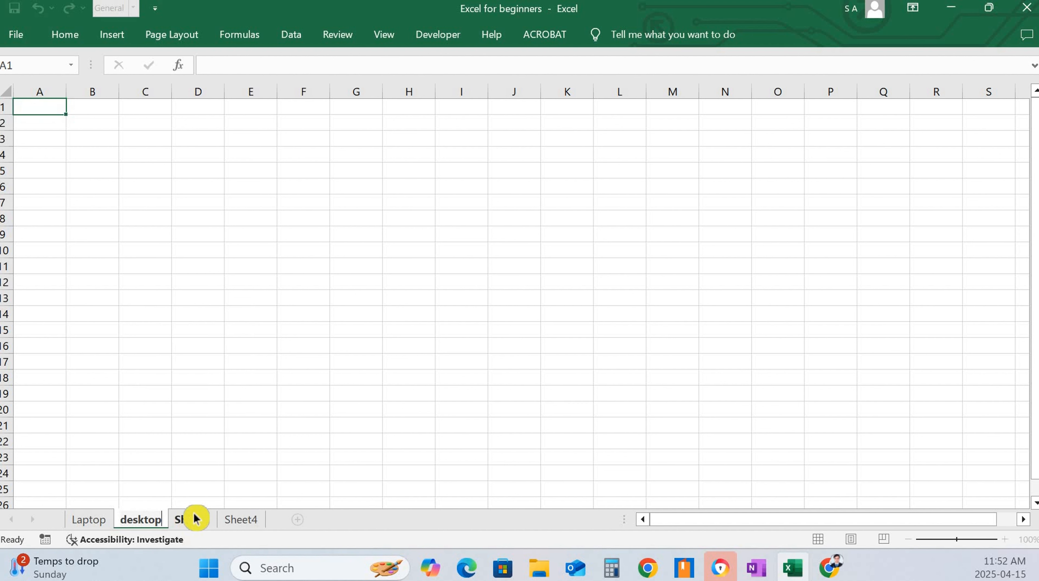
# Rename the worksheet Sheet3 as mobile
pyautogui.rightClick(196, 519)
pyautogui.click(294, 379)
pyautogui.write('m')
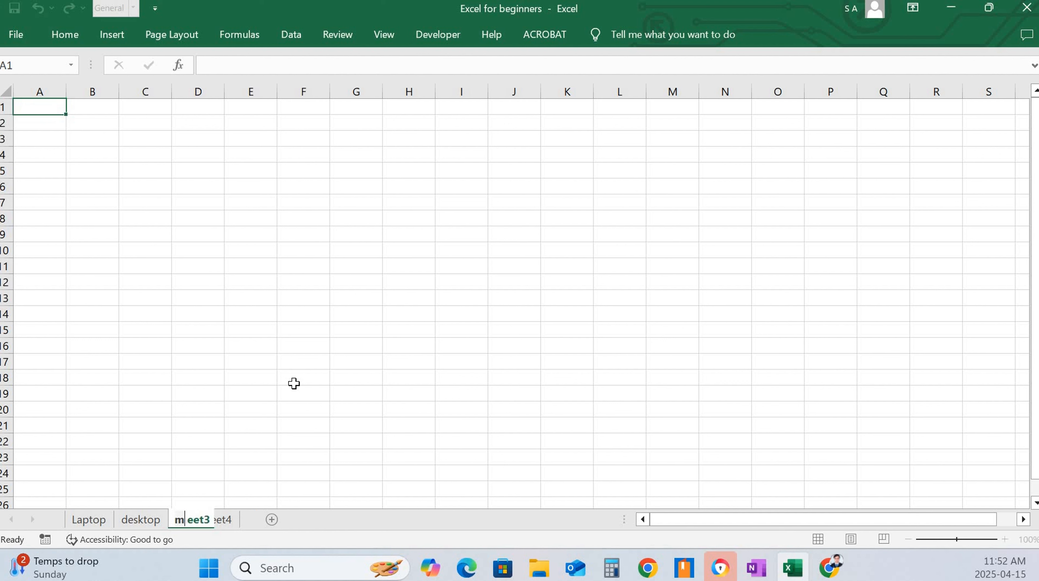
pyautogui.write('obile')
# Rename the worksheet Sheet4 as Peripherals
pyautogui.rightClick(249, 520)
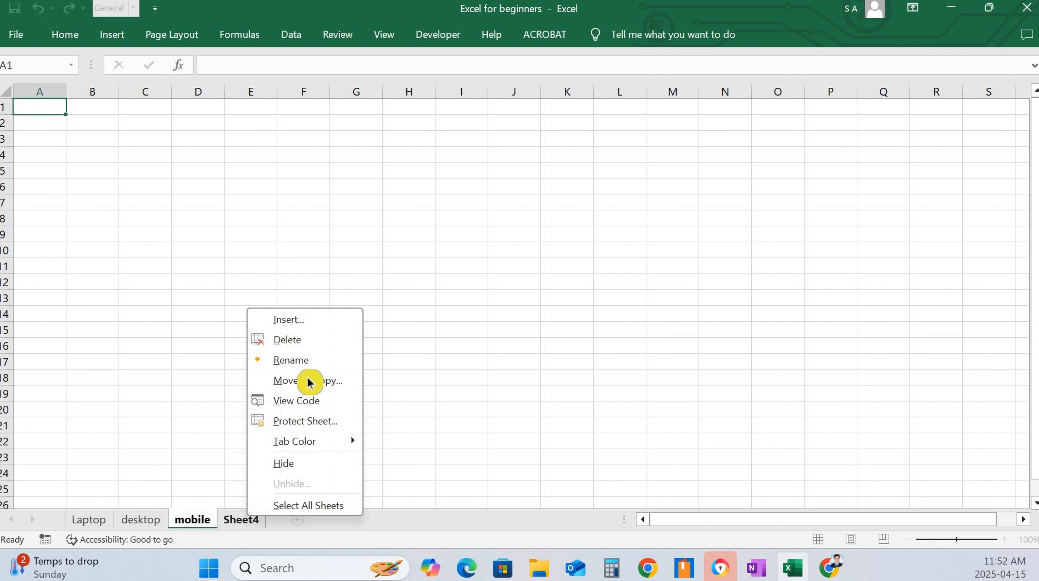
pyautogui.click(321, 364)
pyautogui.write('P')
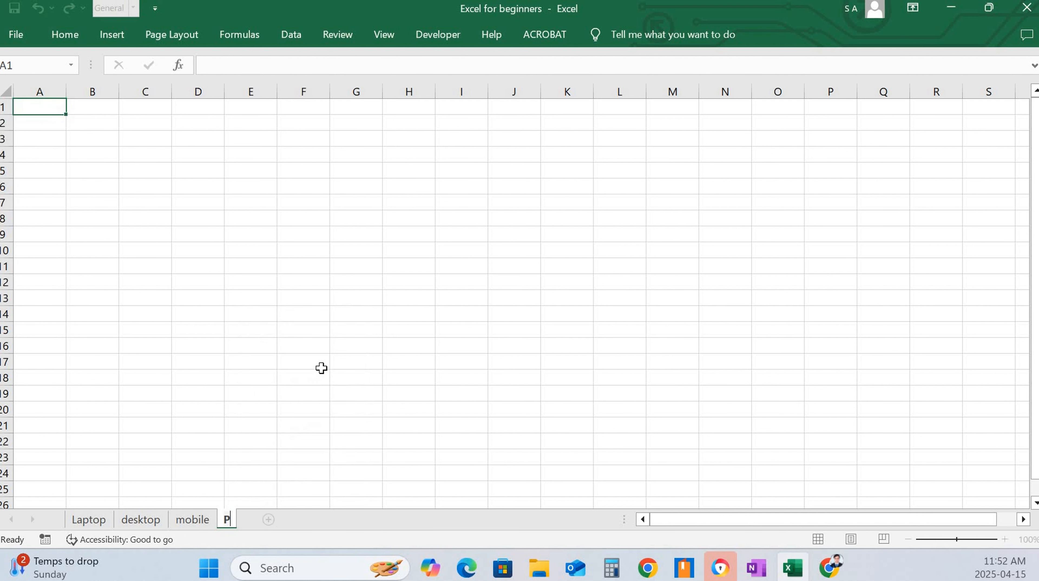
pyautogui.write('eriphera')
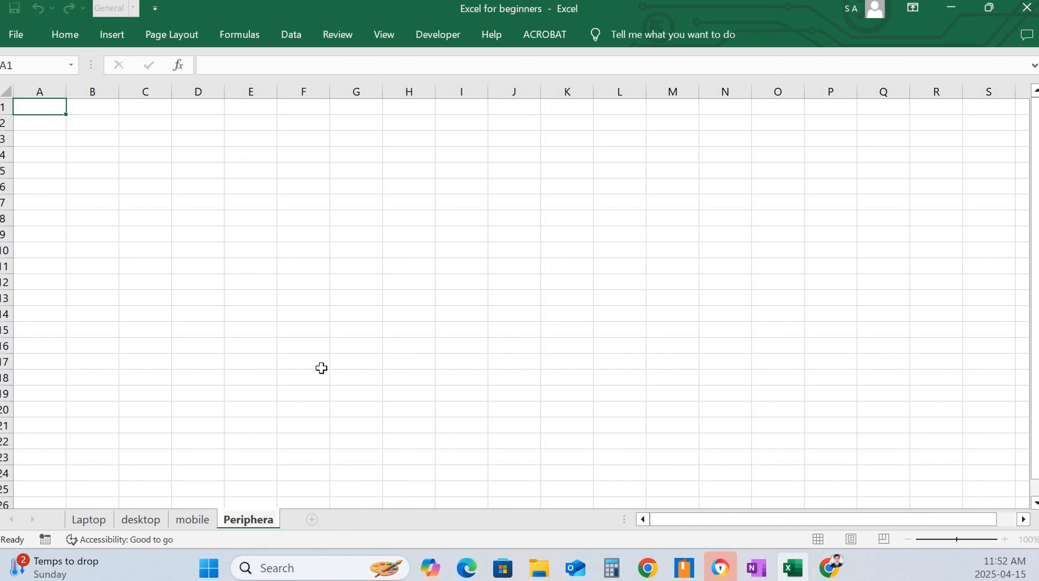
pyautogui.write('ls')
pyautogui.click(339, 377)
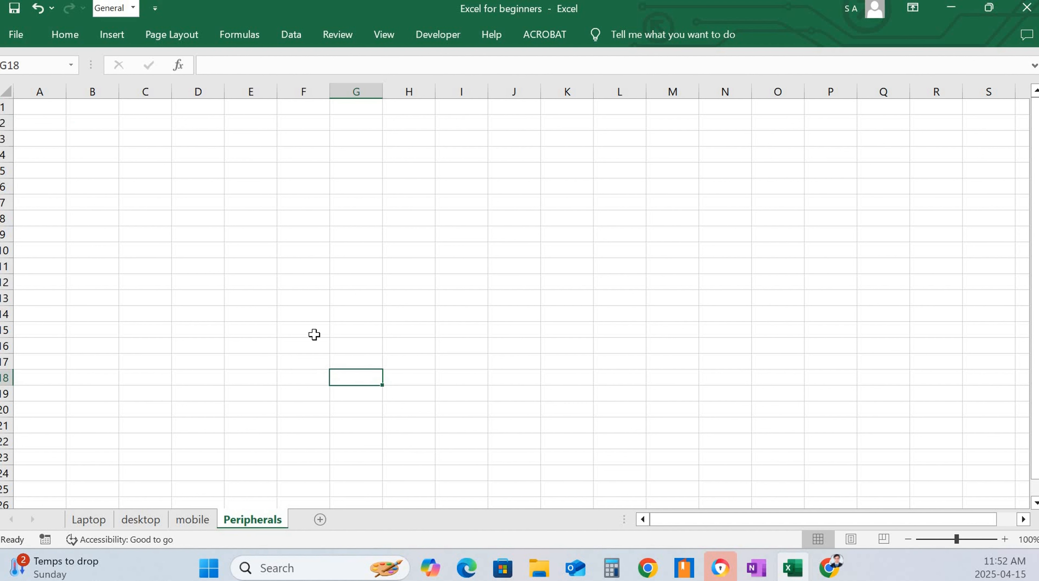
# Delete the Peripherals and mobile worksheets from the workbook
pyautogui.rightClick(258, 521)
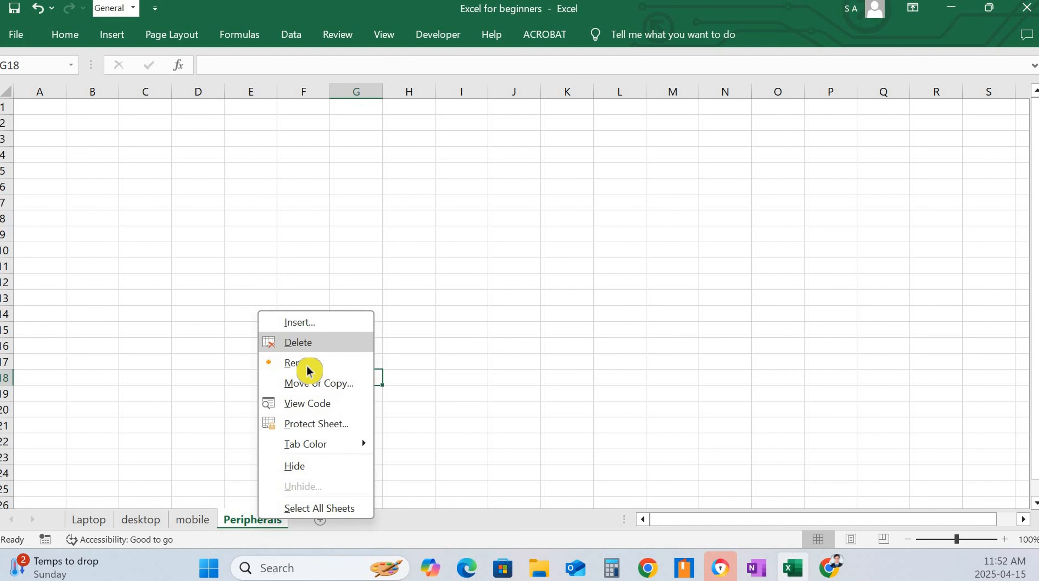
pyautogui.click(303, 343)
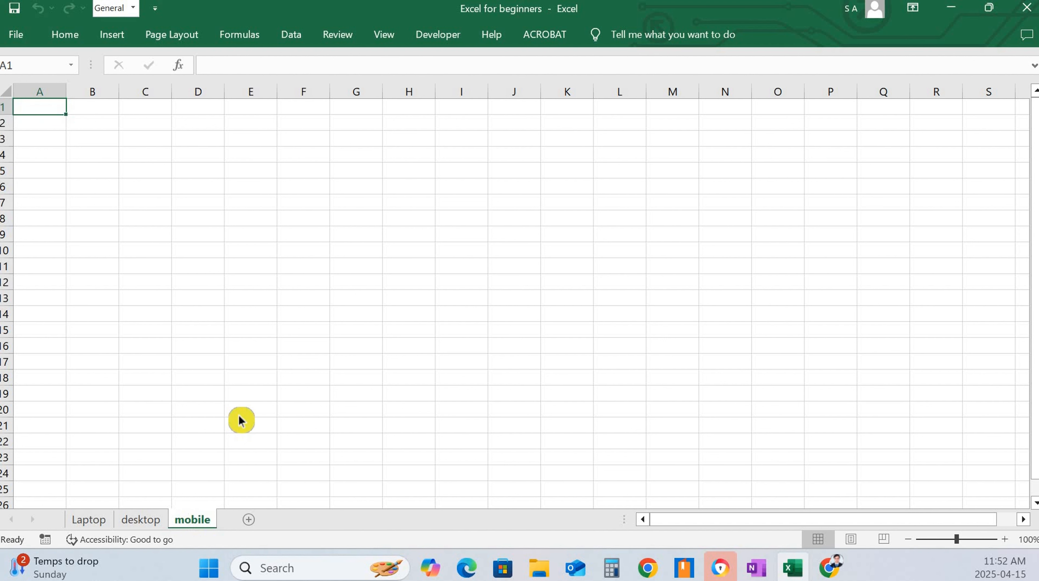
pyautogui.rightClick(197, 519)
pyautogui.click(244, 344)
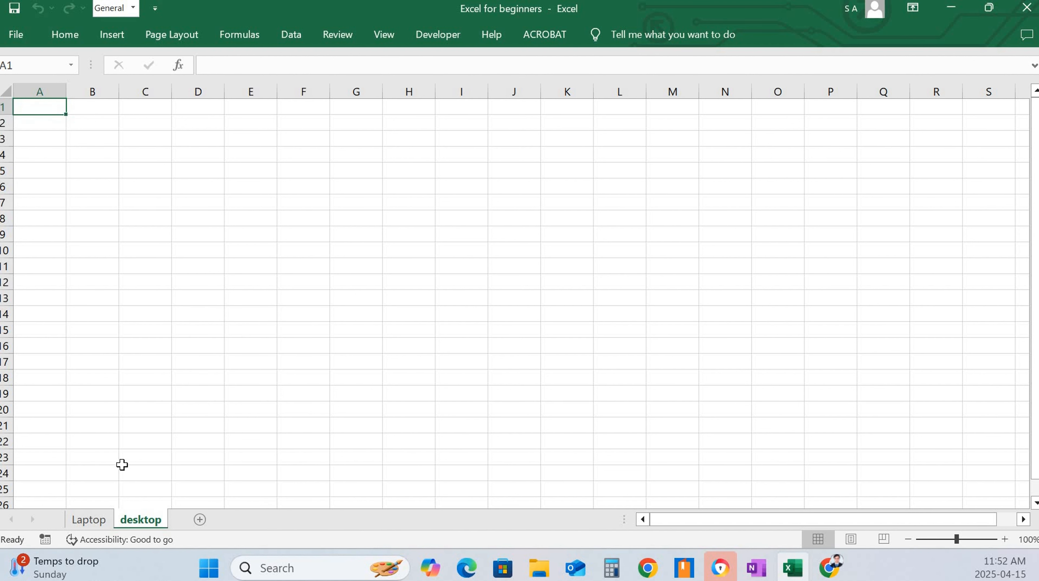
# Switch back and forth between the Laptop and desktop worksheets to view each one
pyautogui.click(89, 520)
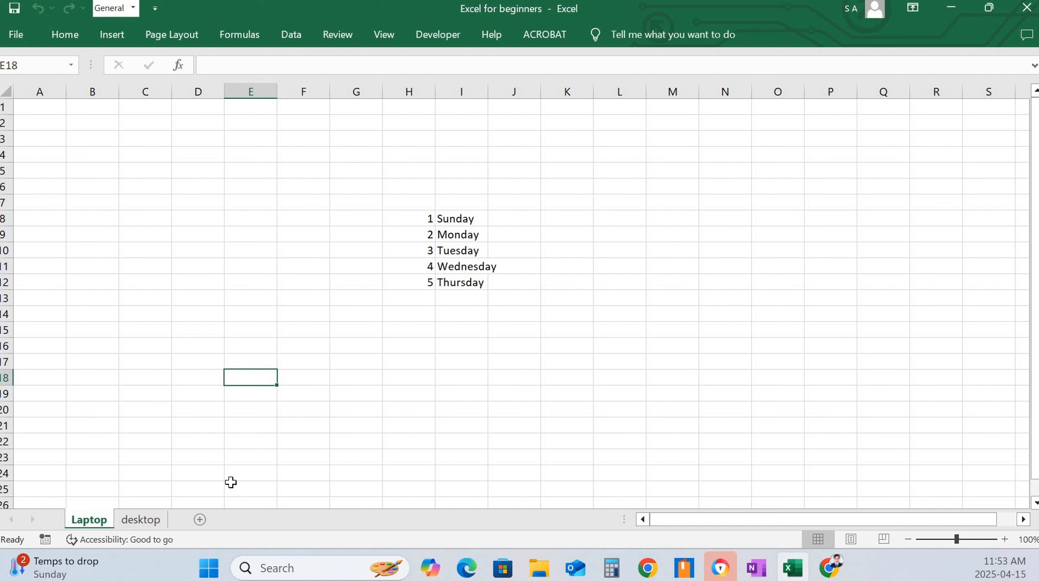
pyautogui.click(143, 524)
pyautogui.click(89, 523)
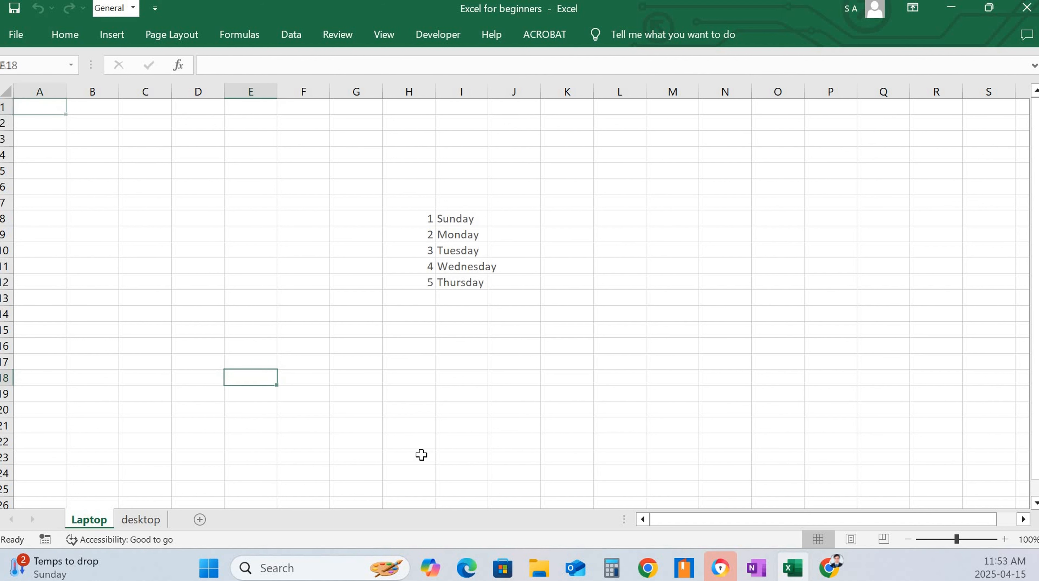
pyautogui.click(158, 524)
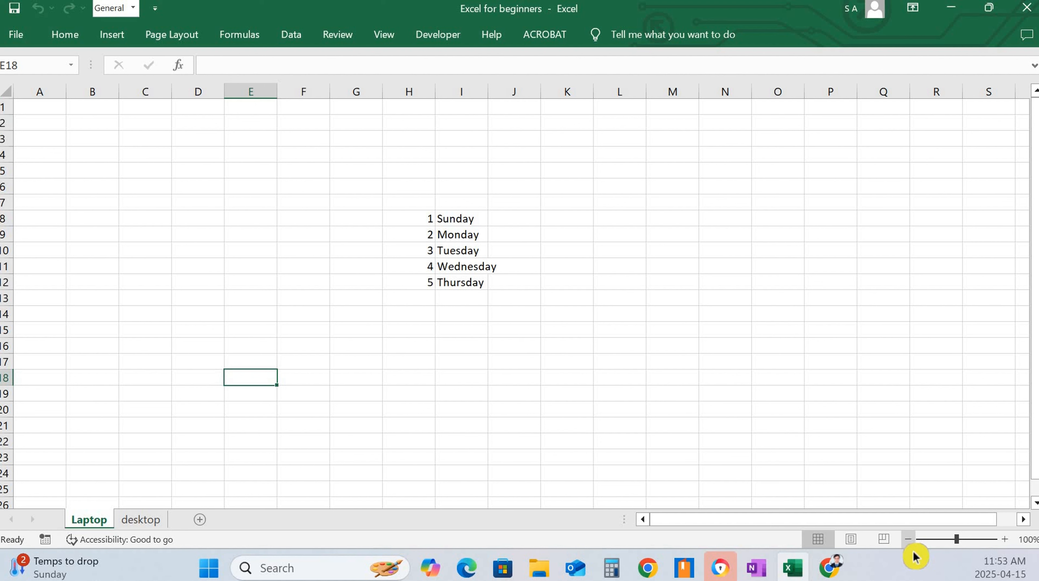
# Zoom the Laptop worksheet in to 140%
pyautogui.click(1005, 543)
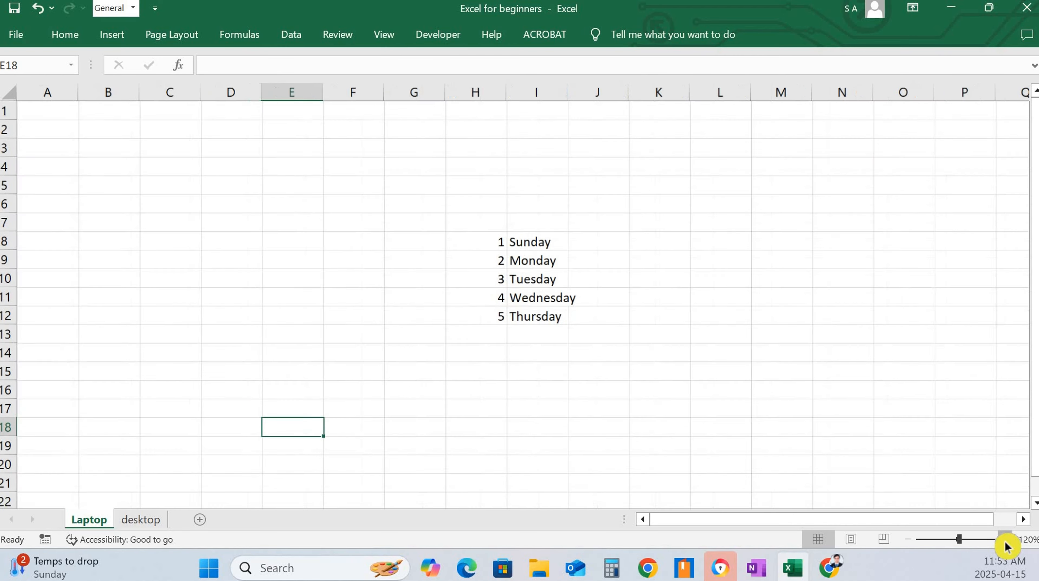
pyautogui.click(1006, 544)
pyautogui.click(1005, 544)
pyautogui.click(1006, 544)
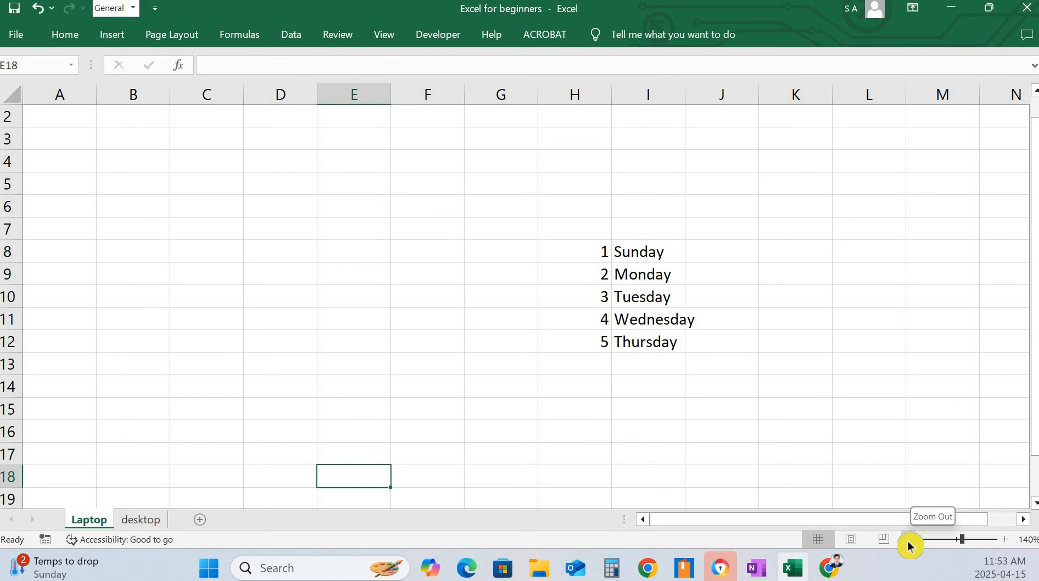
# Zoom the Laptop worksheet out to 80%
pyautogui.click(910, 542)
pyautogui.click(910, 542)
pyautogui.click(910, 542)
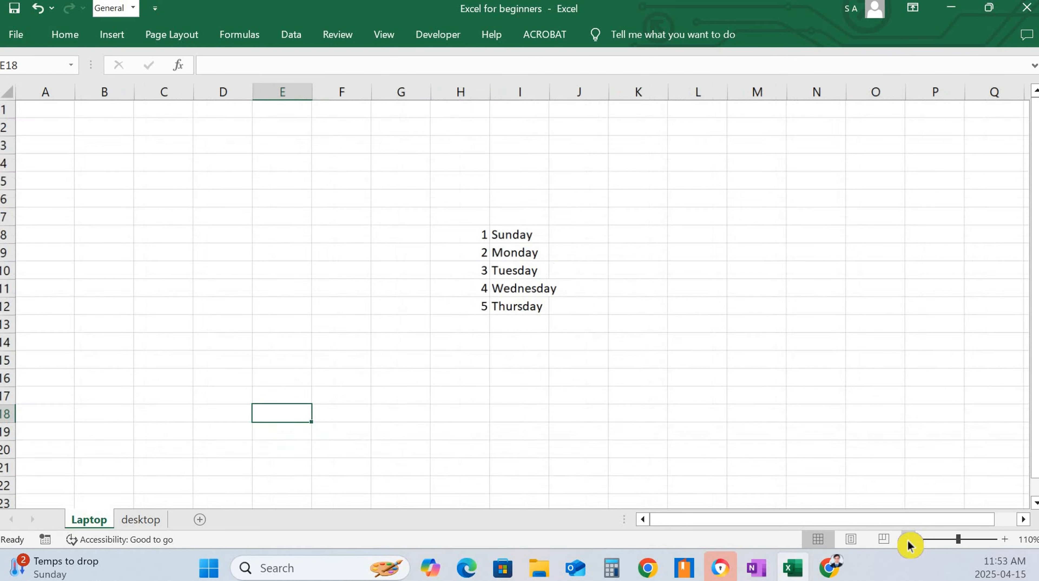
pyautogui.click(910, 542)
pyautogui.click(910, 541)
pyautogui.click(910, 541)
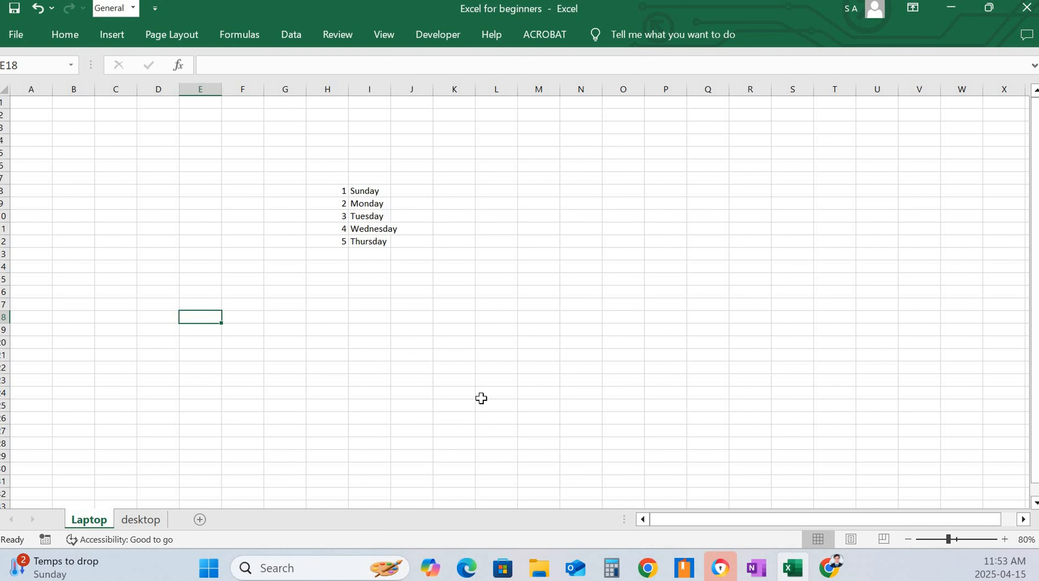
# Enlarge the Laptop worksheet view to 130% and reduce it again by three zoom levels
pyautogui.click(1005, 540)
pyautogui.click(1006, 540)
pyautogui.click(1005, 540)
pyautogui.click(1006, 540)
pyautogui.click(1005, 540)
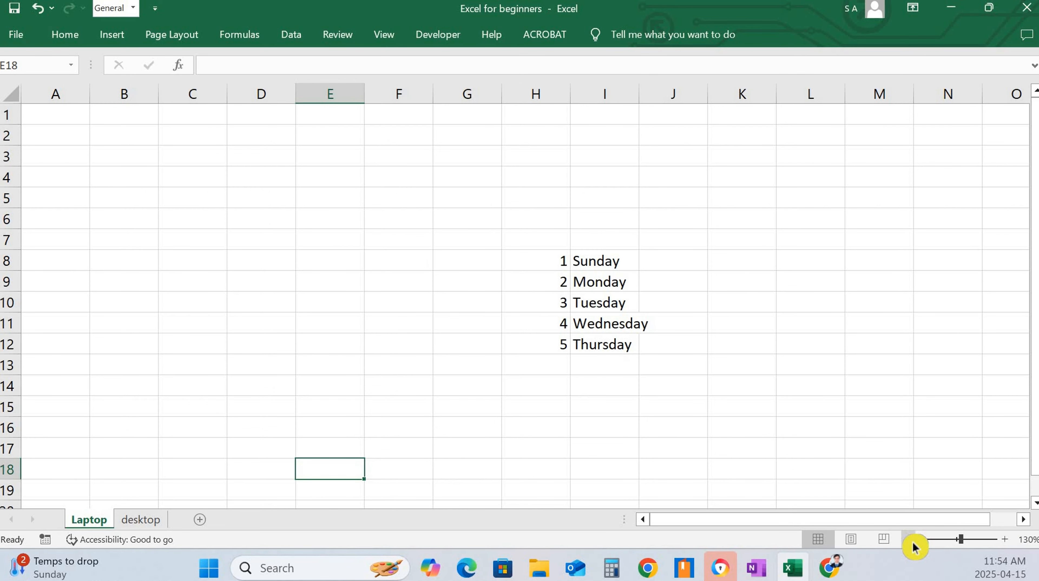
pyautogui.click(911, 543)
pyautogui.click(911, 544)
pyautogui.click(910, 543)
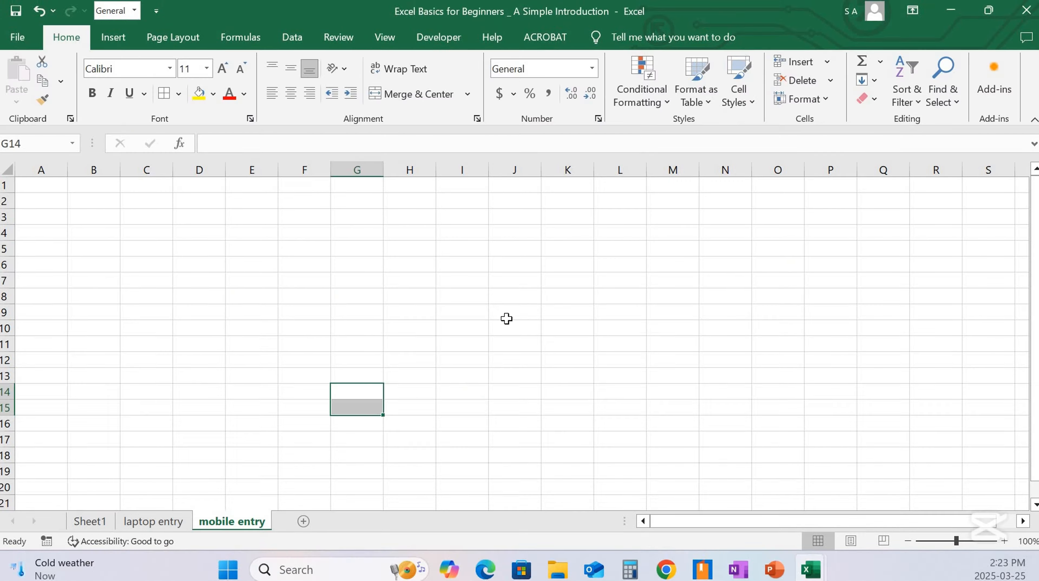
# Enter the header Book Title in cell A1 of the mobile entry worksheet
pyautogui.hotkey('ctrl', 'Home')
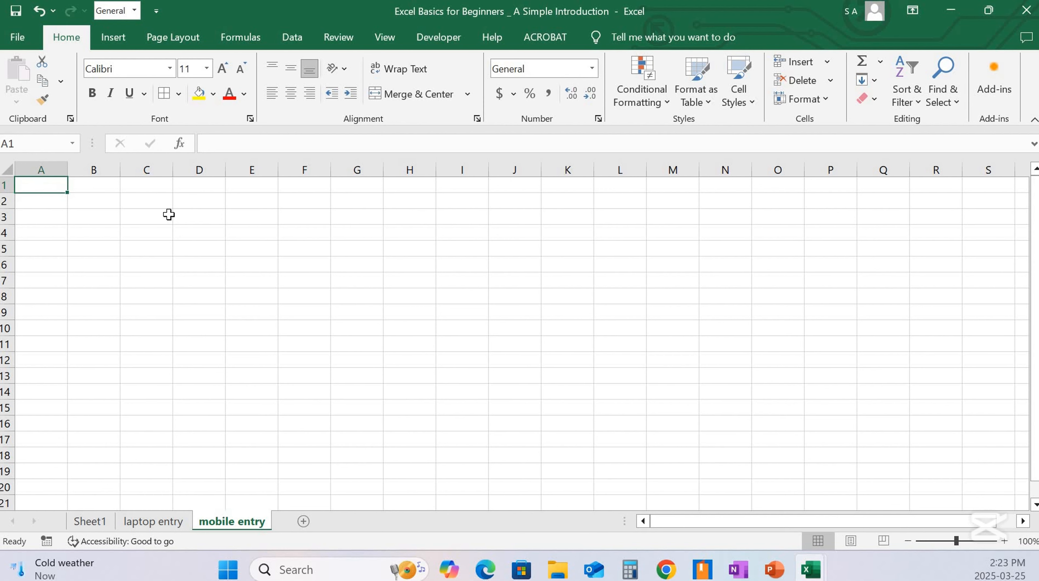
pyautogui.write('B')
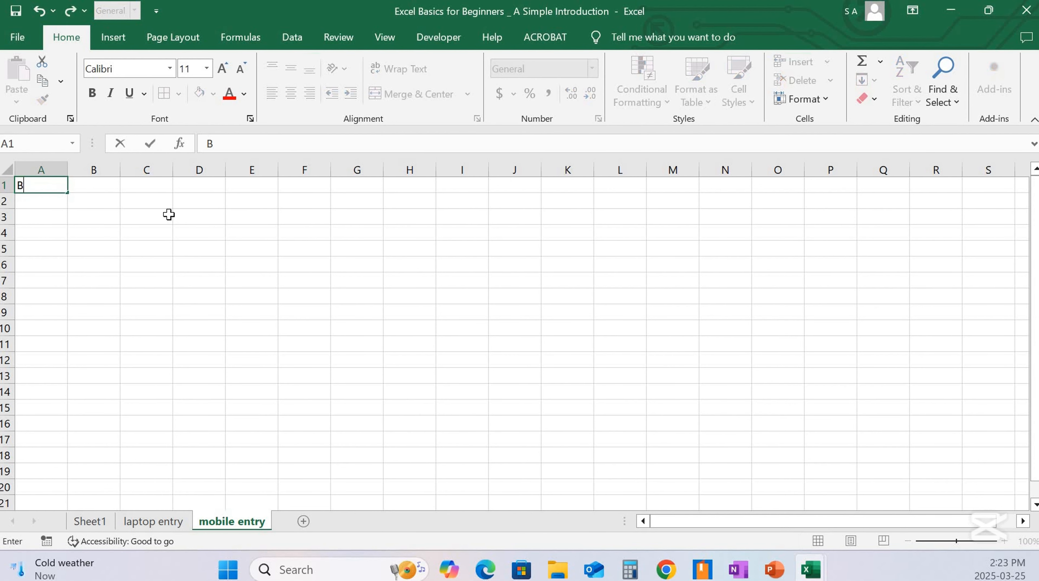
pyautogui.write('ook Title')
pyautogui.click(39, 183)
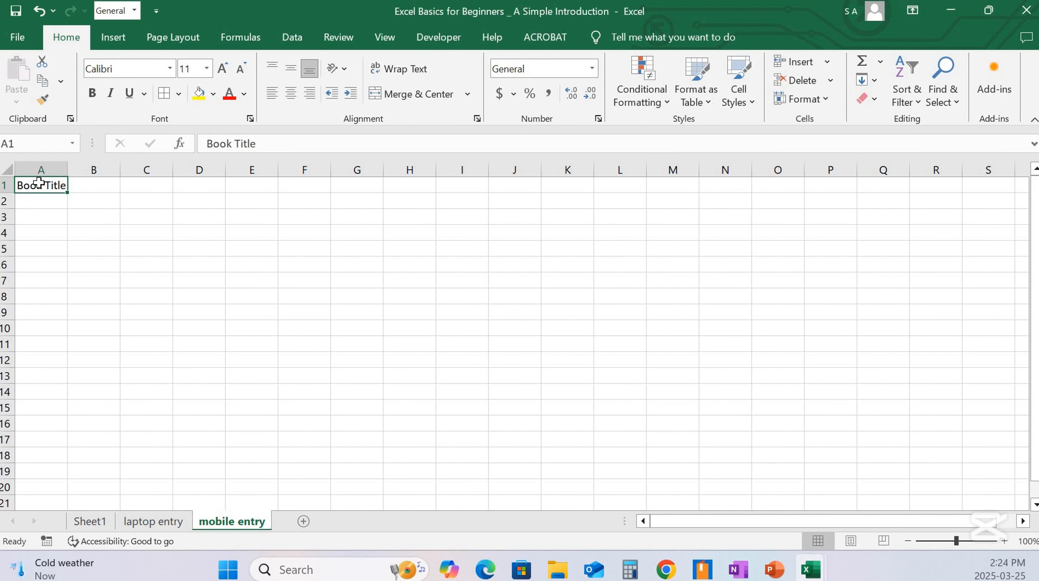
# Enter the header Author in cell B1 and move on to cell C1
pyautogui.press('Down')
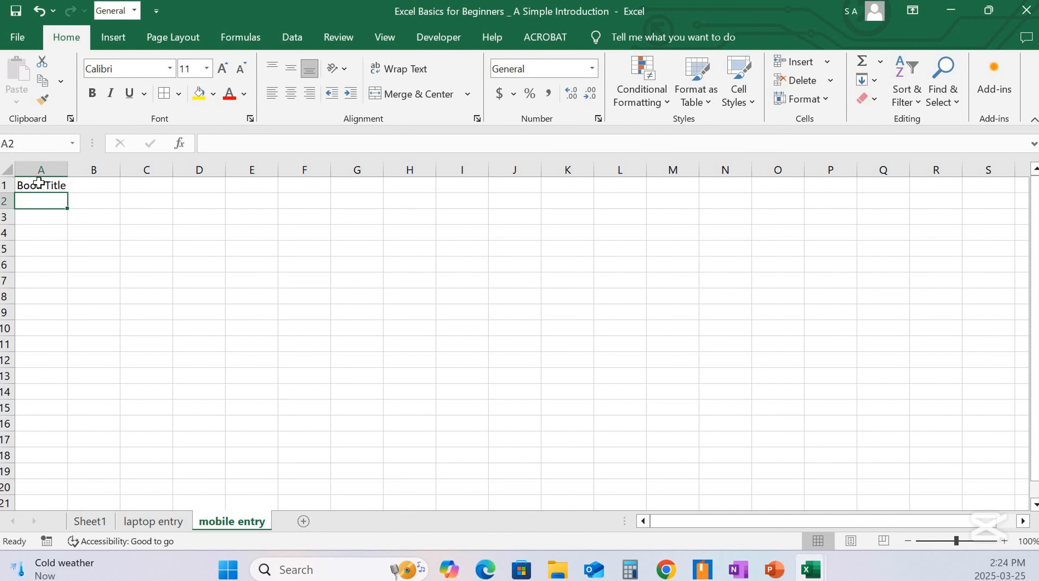
pyautogui.click(39, 183)
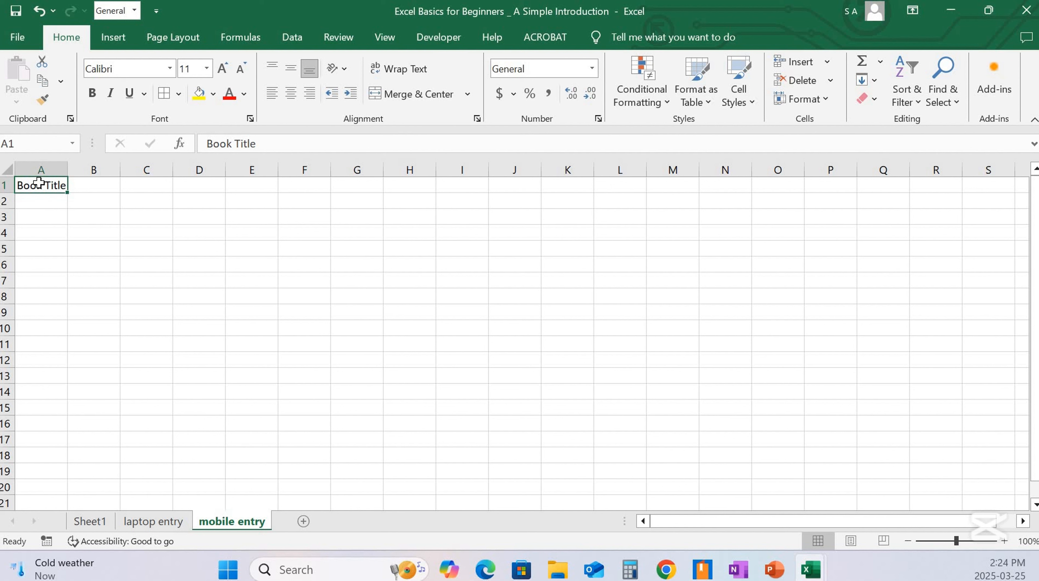
pyautogui.press('Right')
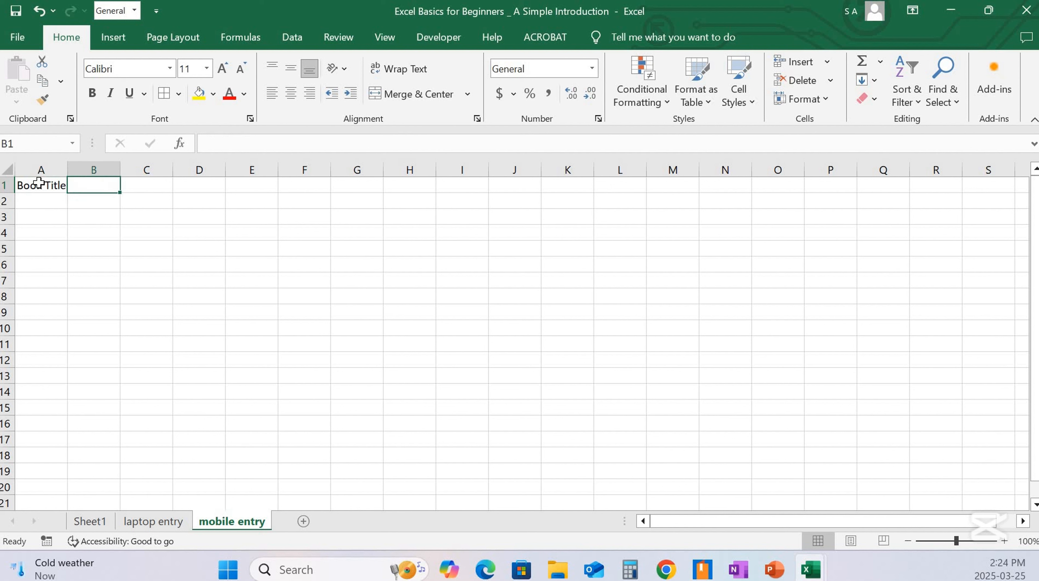
pyautogui.write('Author')
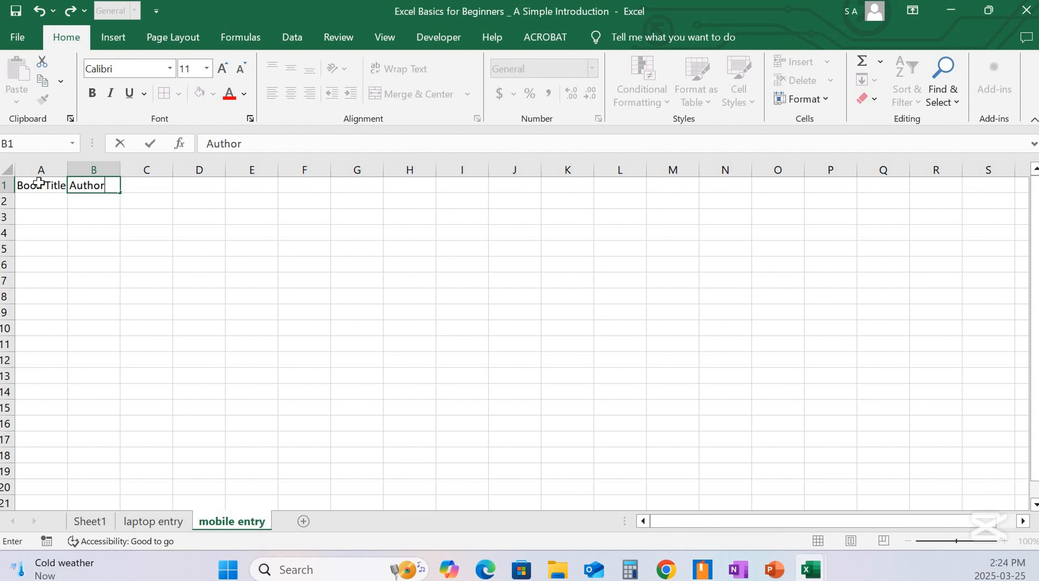
pyautogui.press('Tab')
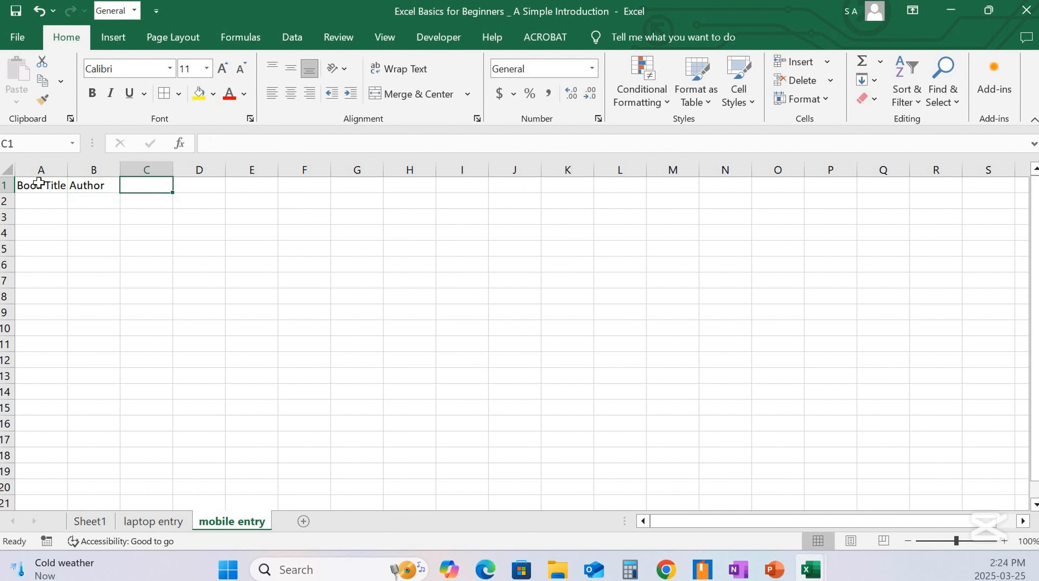
# Enter the headers Published Date in cell C1 and Source in cell D1
pyautogui.write('Publisj')
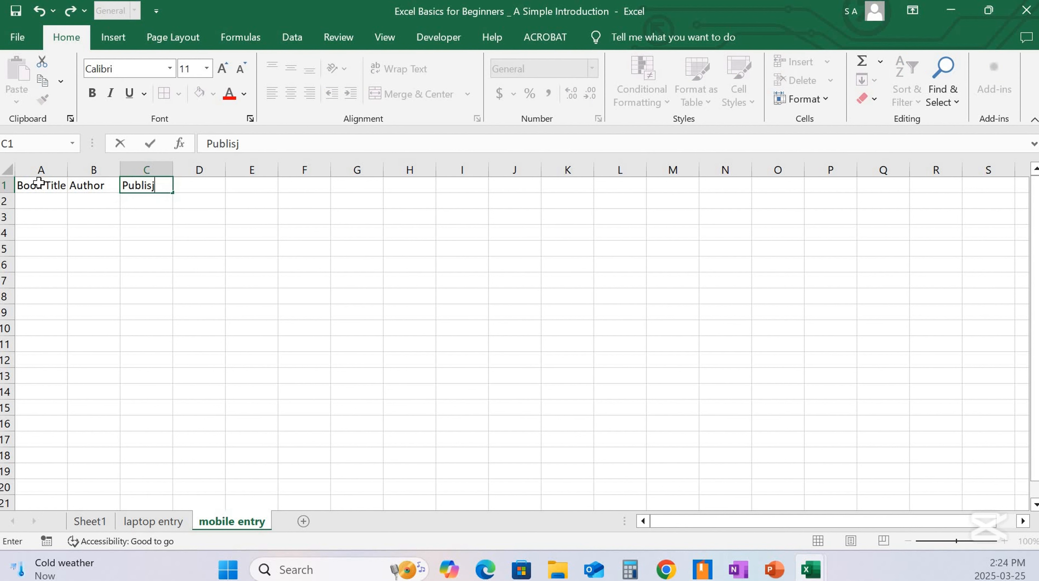
pyautogui.press('BackSpace')
pyautogui.write('hed Date')
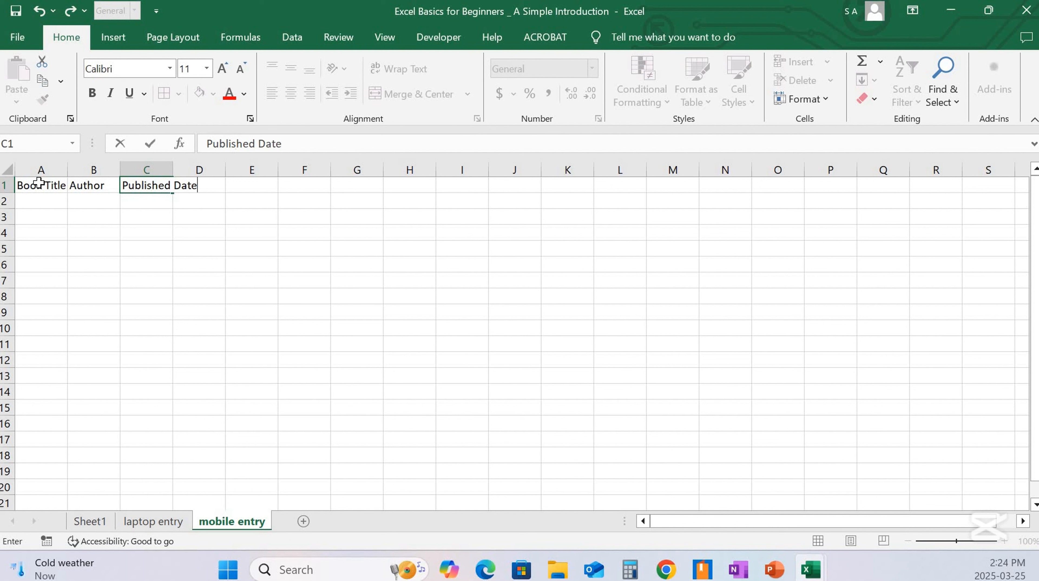
pyautogui.press('Tab')
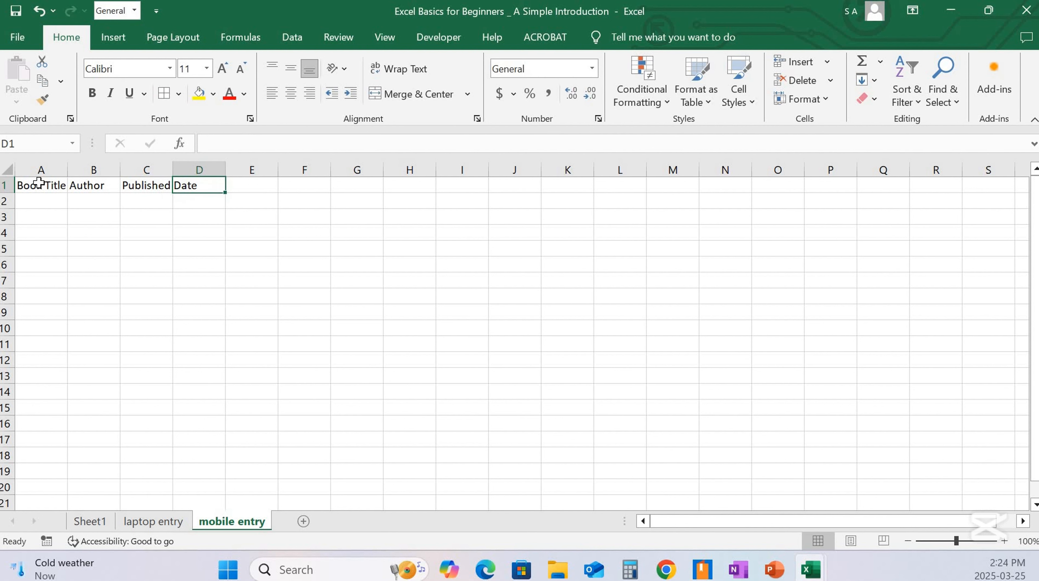
pyautogui.write('Source')
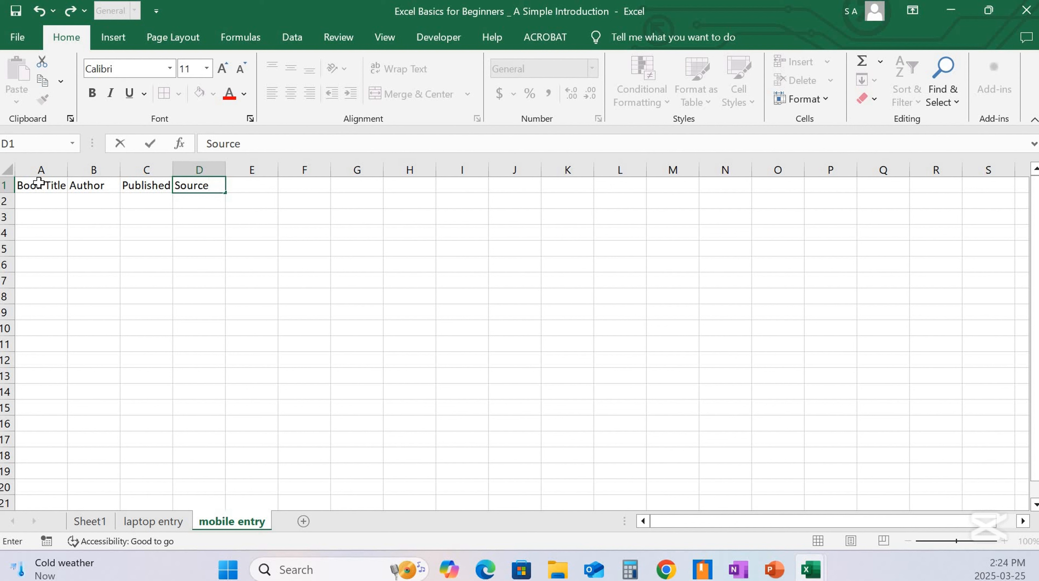
pyautogui.press('Tab')
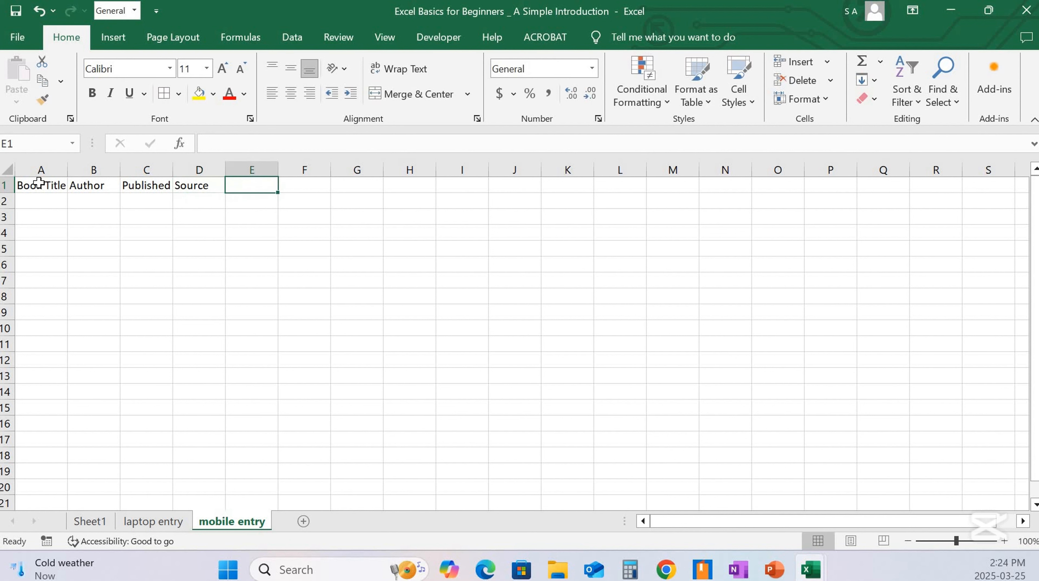
# Enter the headers Received Date, Type of Gengre and Cost in cells E1 to G1
pyautogui.write('Rece')
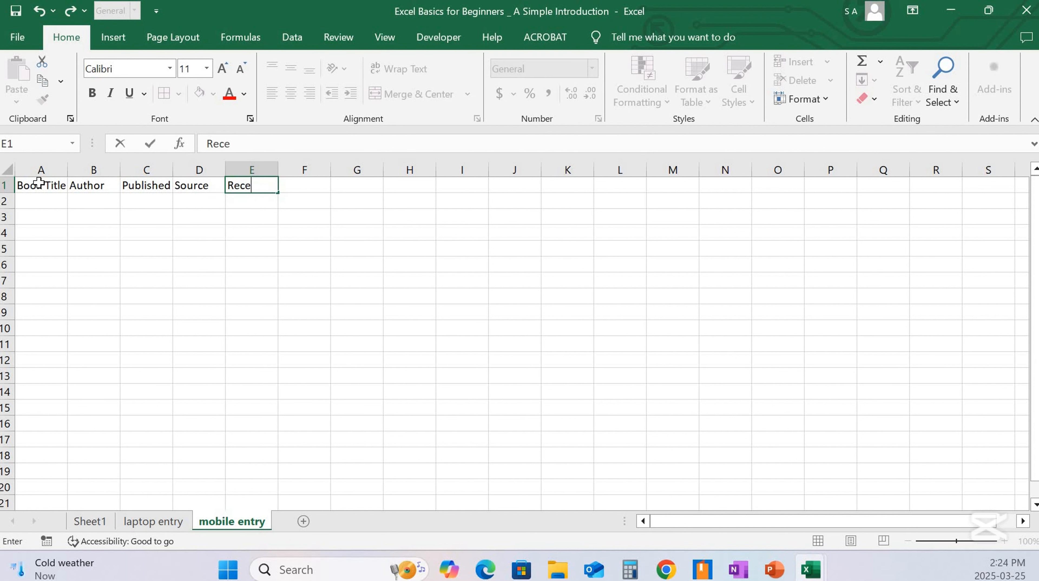
pyautogui.write('ived Date')
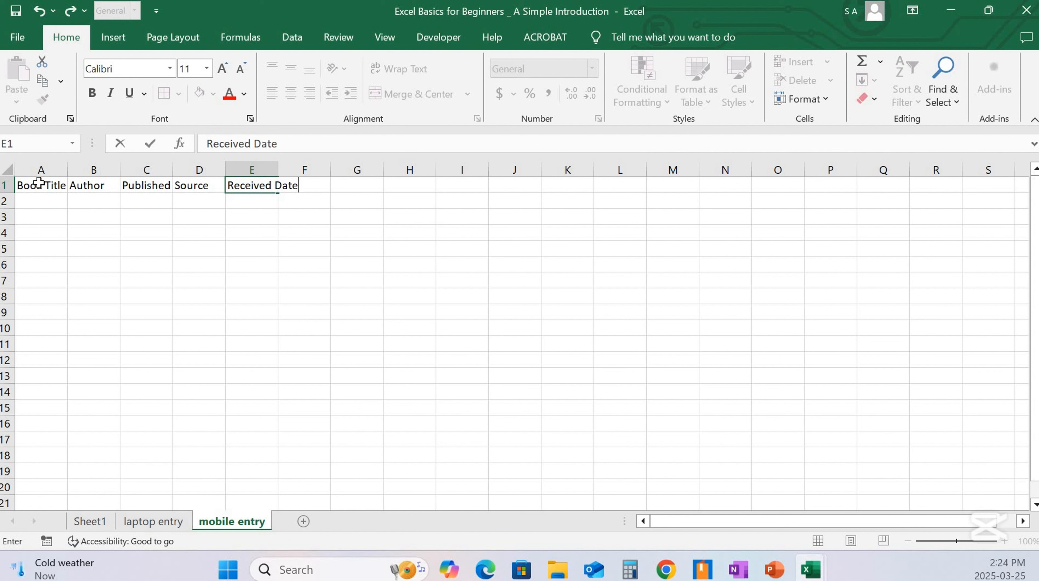
pyautogui.press('Tab')
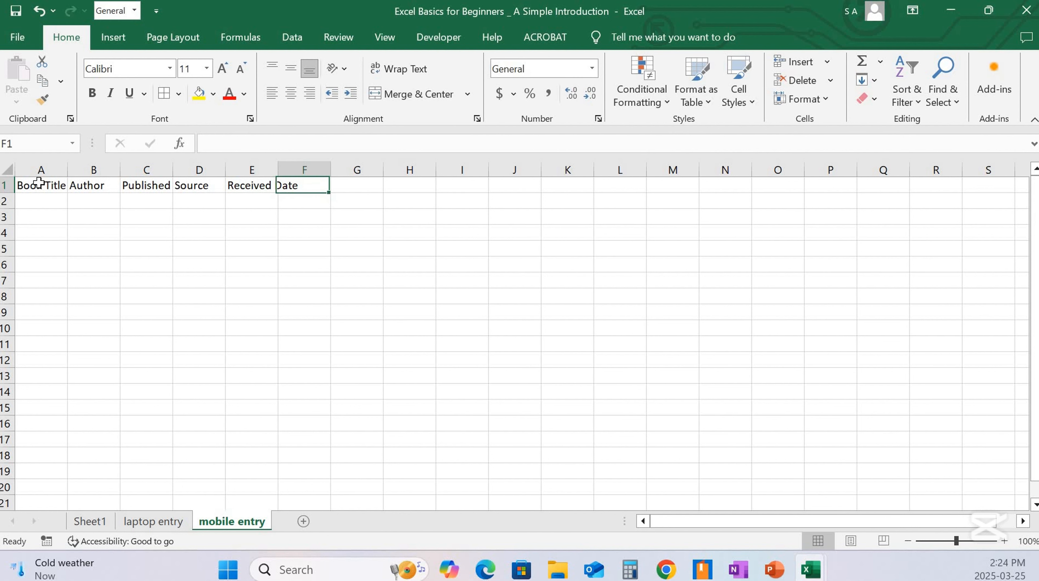
pyautogui.write('Ty')
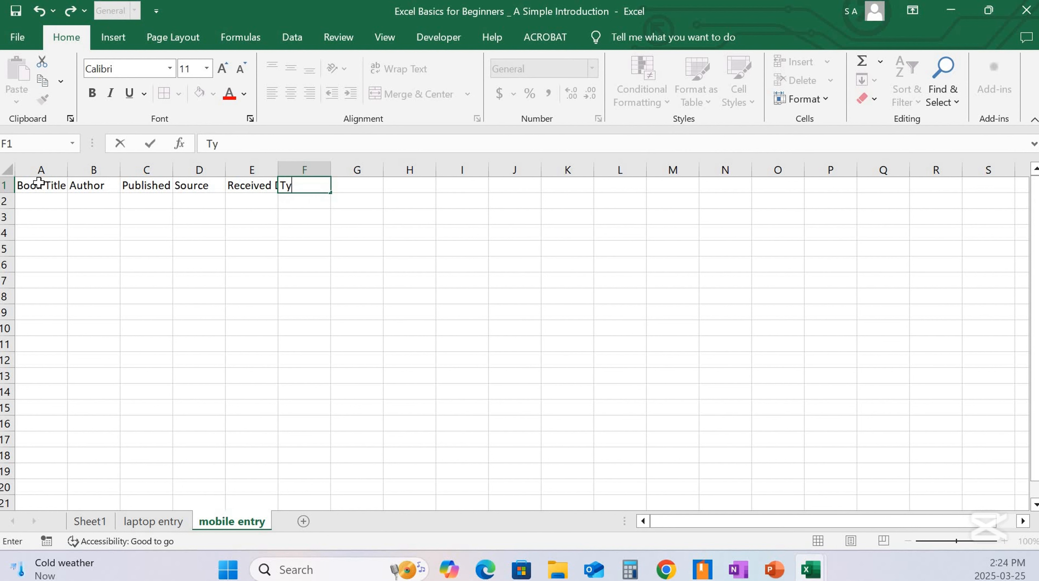
pyautogui.write('pe of Gen')
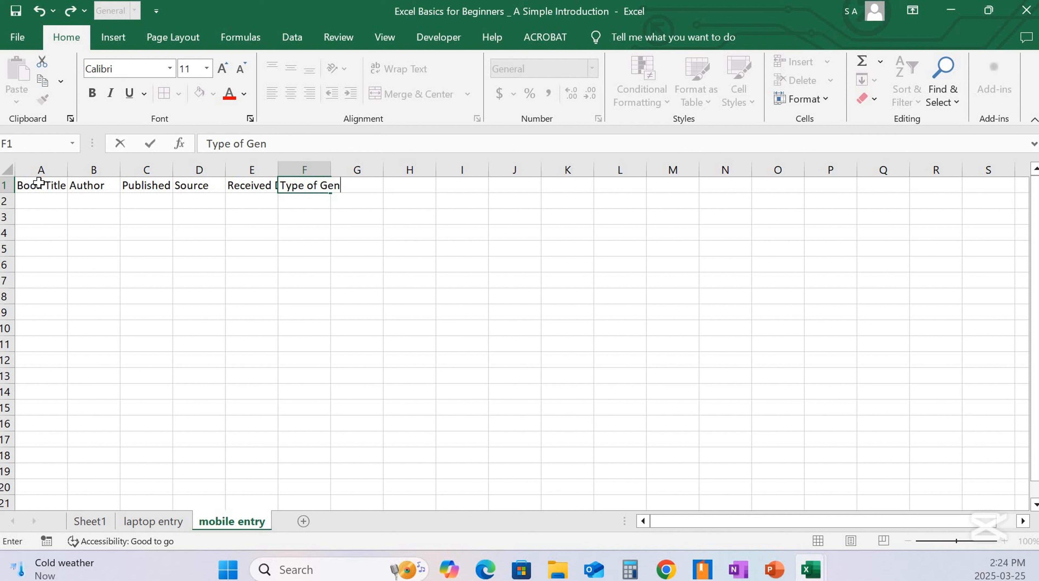
pyautogui.write('gre')
pyautogui.press('Tab')
pyautogui.write('Cost')
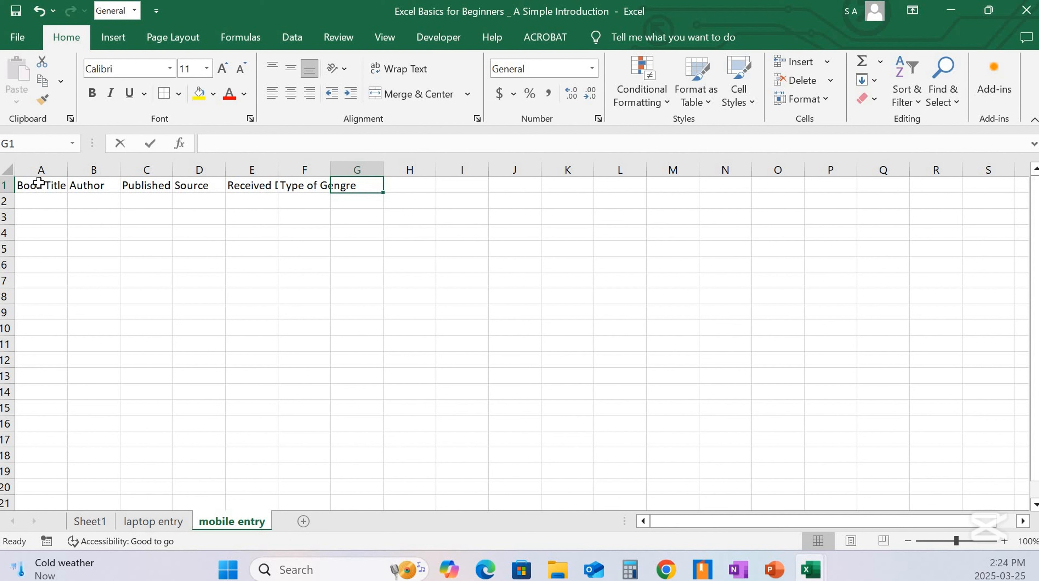
pyautogui.click(112, 312)
# Start the first book row with War and Peace in A2, Leo Tolstoy in B2 and 1869 in C2
pyautogui.click(61, 205)
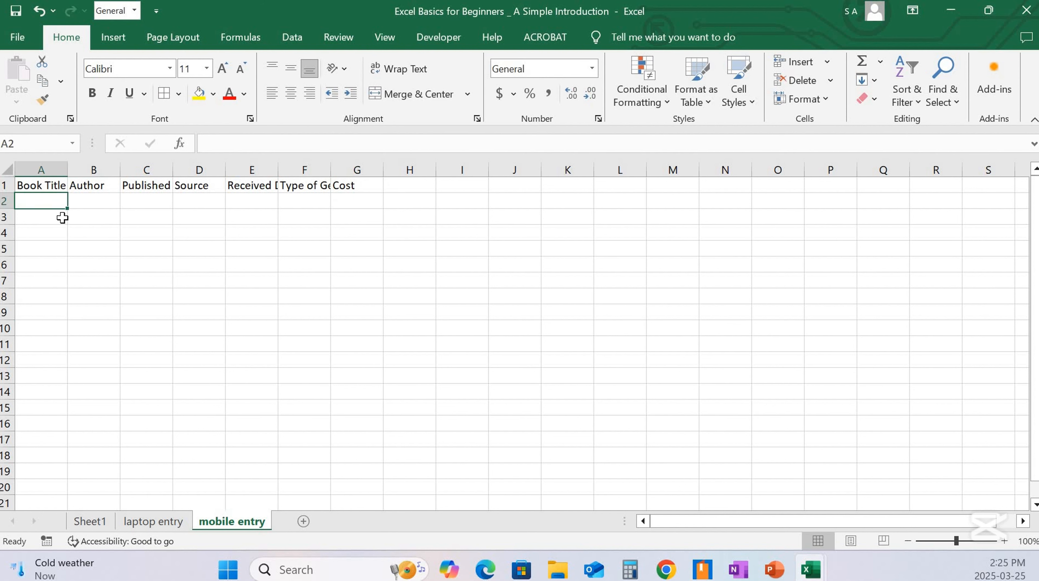
pyautogui.write('War and ')
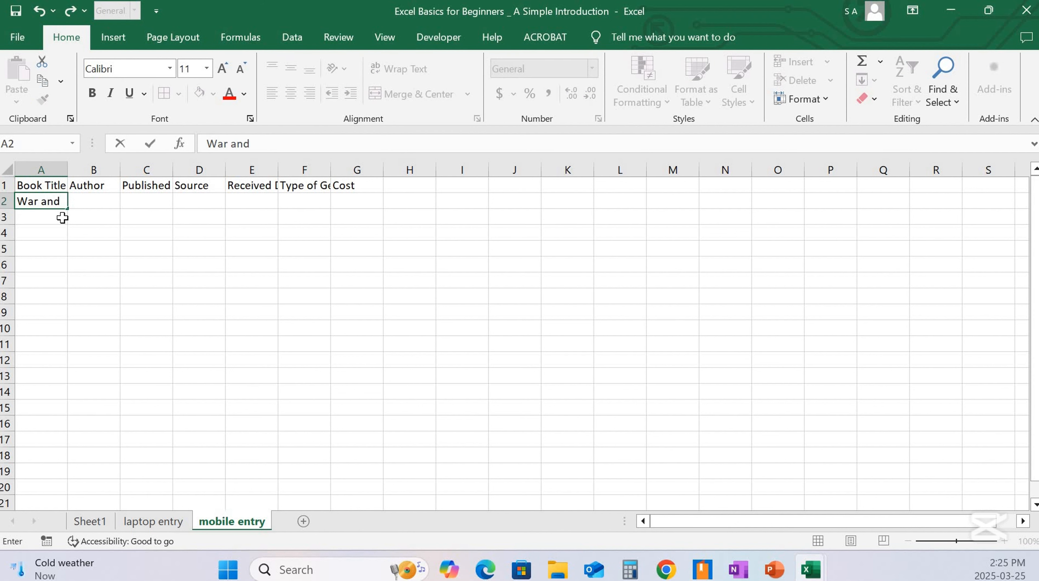
pyautogui.write('Peace')
pyautogui.press('Tab')
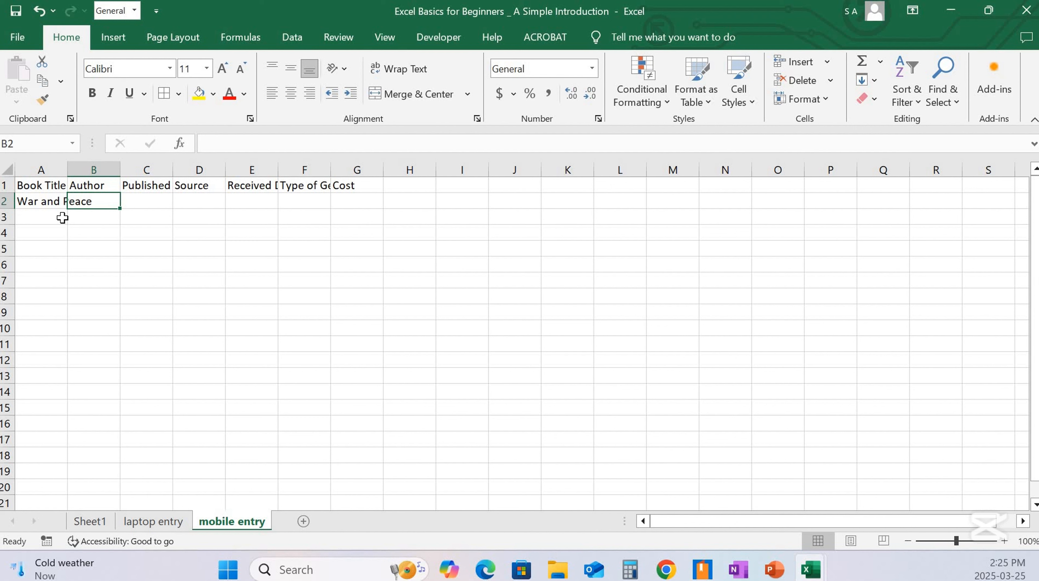
pyautogui.write('Leo T')
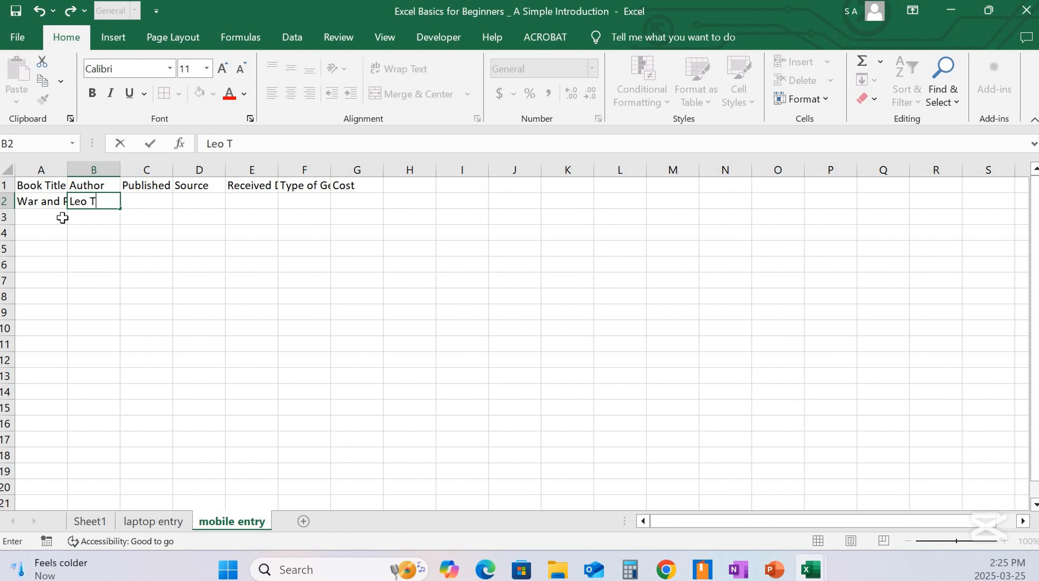
pyautogui.write('olstoy')
pyautogui.press('Tab')
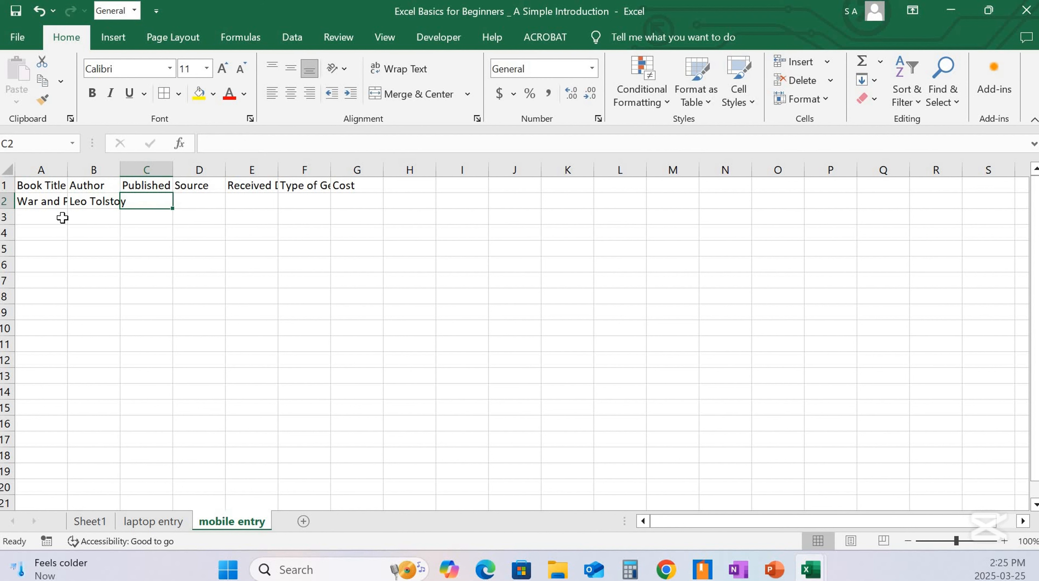
pyautogui.write('1869')
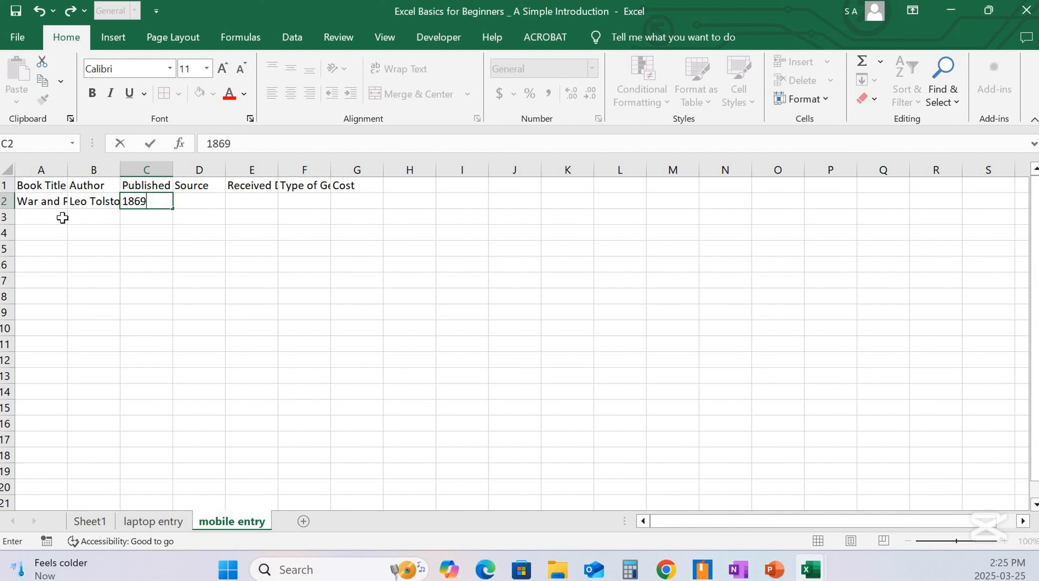
pyautogui.press('Tab')
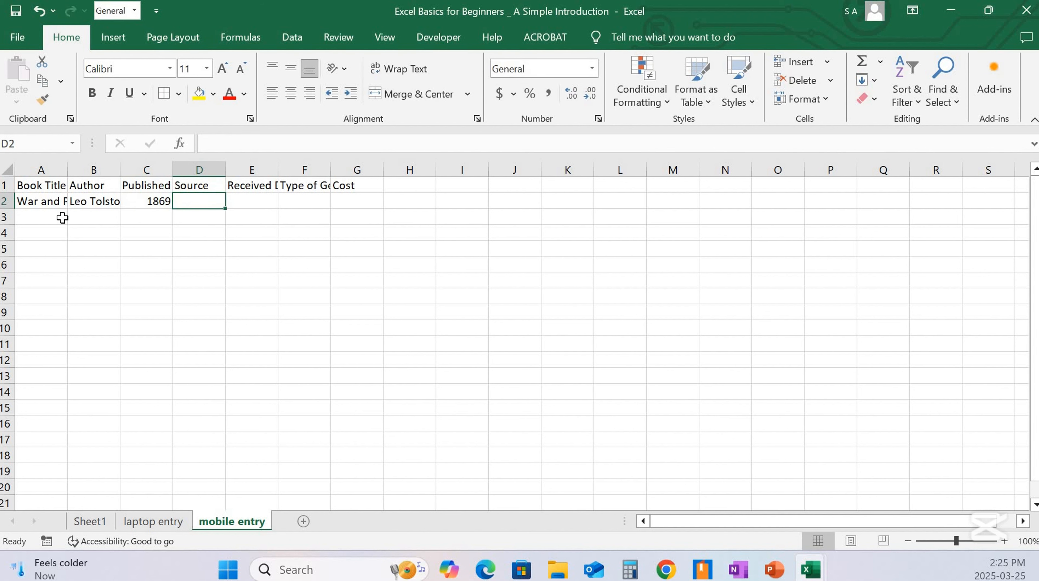
pyautogui.write('03')
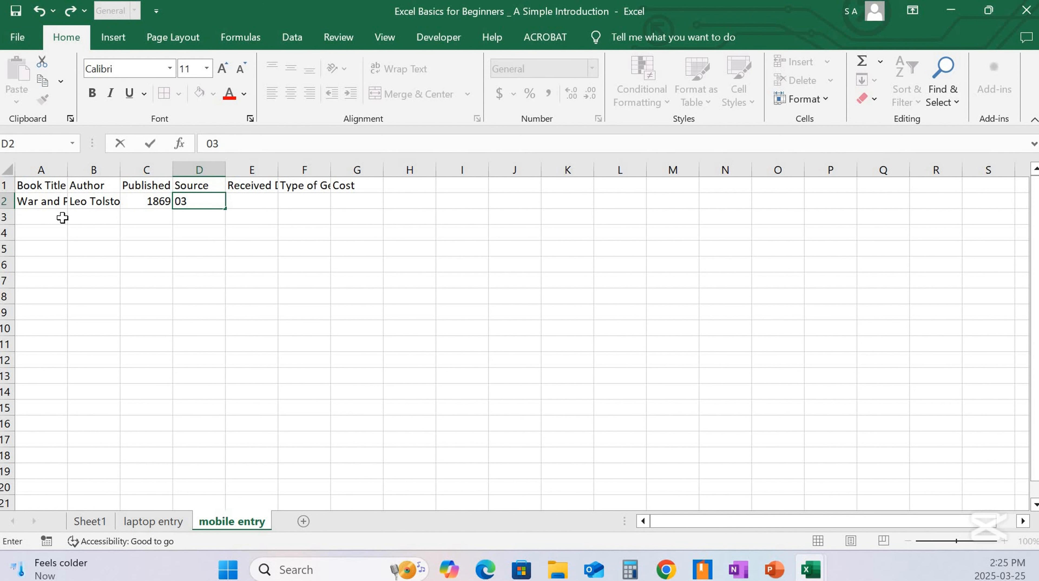
pyautogui.write('/10/2022')
pyautogui.press('Tab')
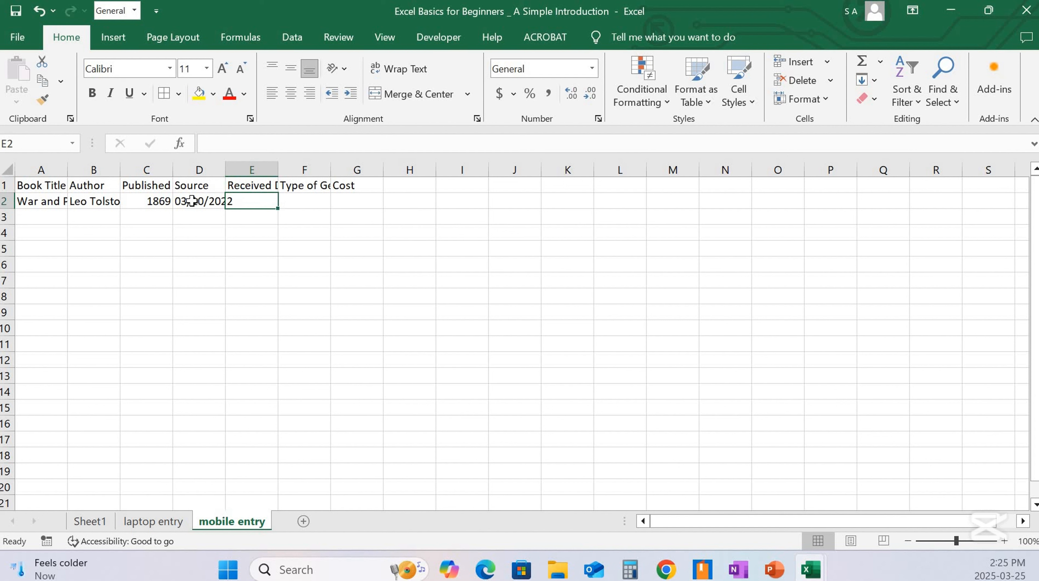
pyautogui.click(208, 210)
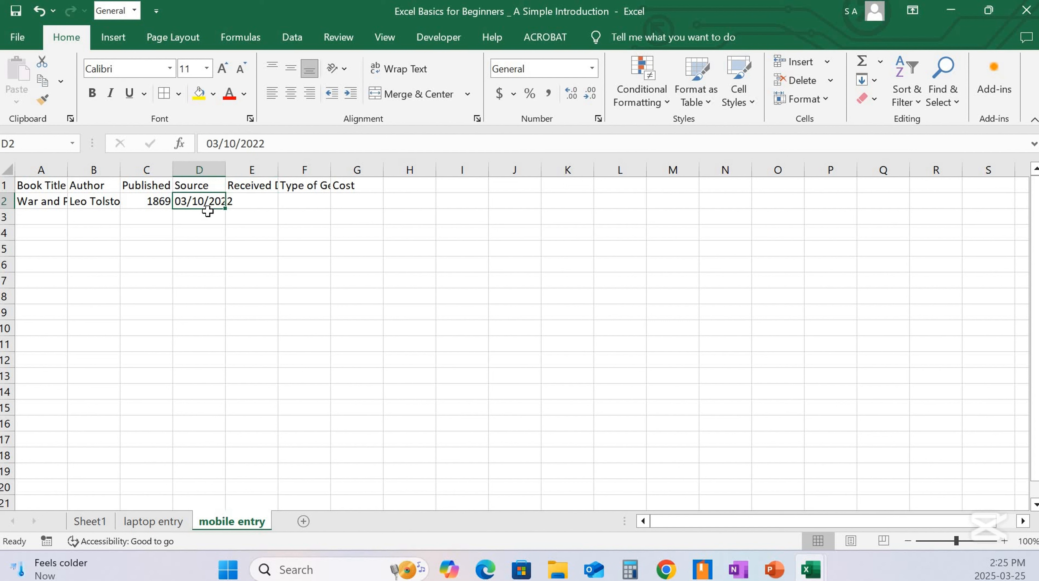
pyautogui.press('Left')
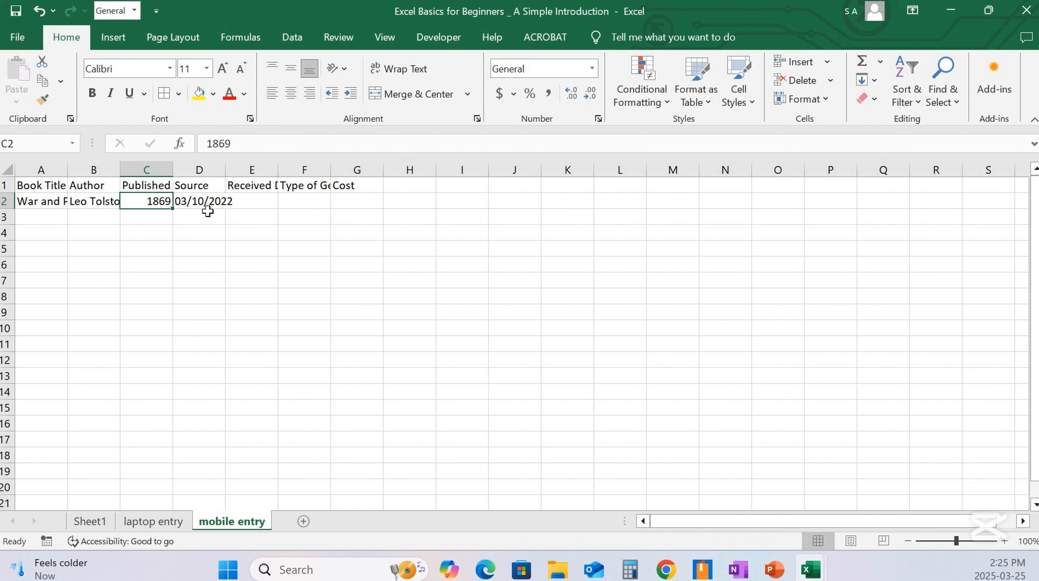
pyautogui.press('Right')
pyautogui.press('Delete')
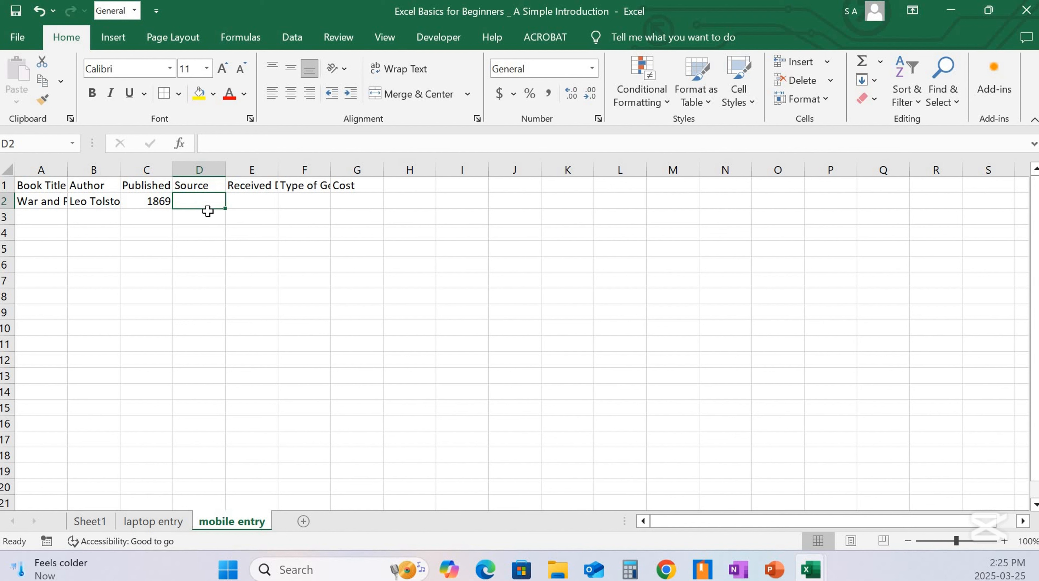
# Enter Borrowed From Library as the source of War and Peace in cell D2
pyautogui.press('Left')
pyautogui.press('Right')
pyautogui.write('B')
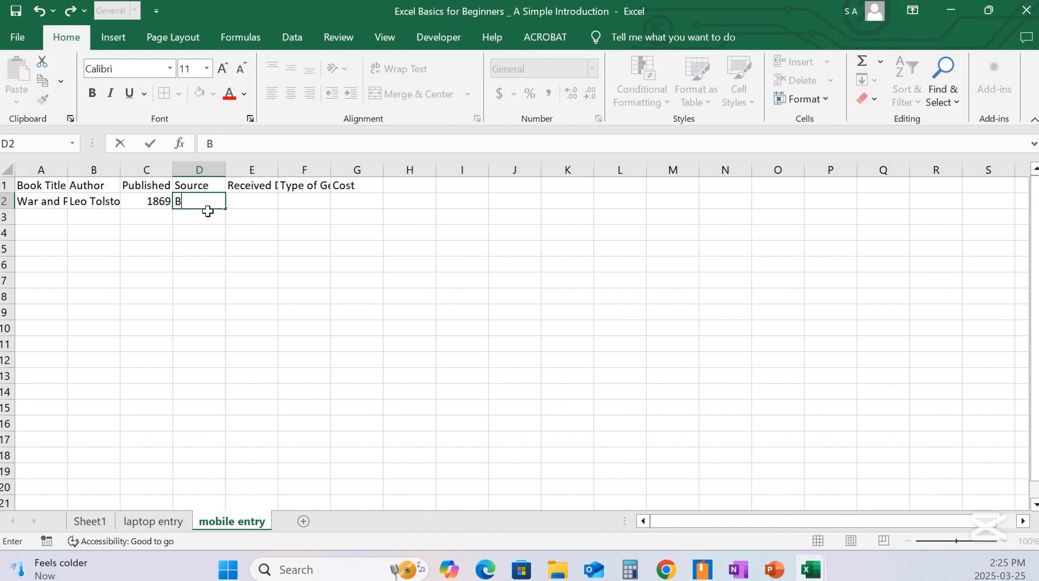
pyautogui.write('orrowed Fr')
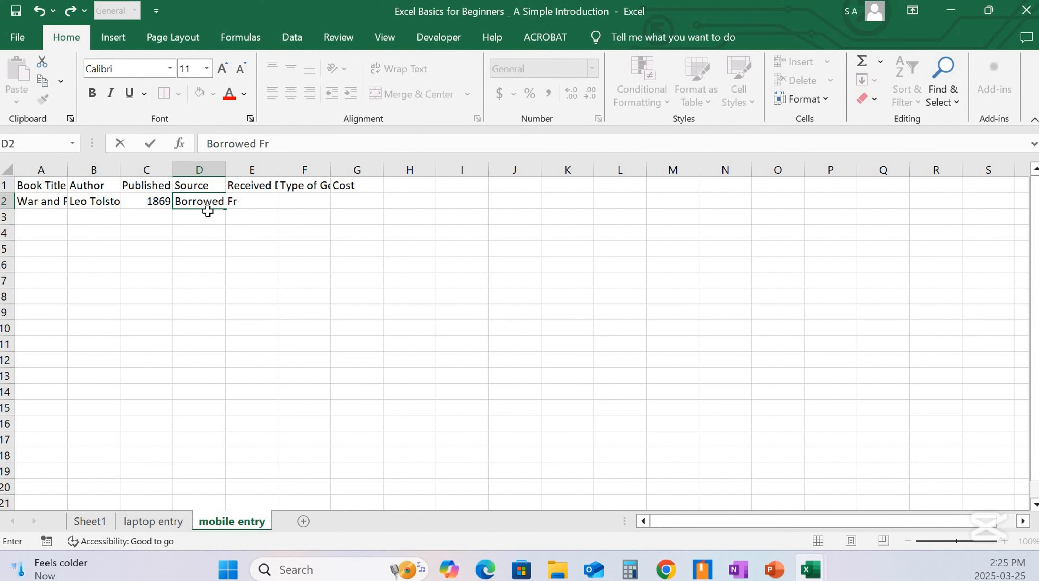
pyautogui.write('om Librar')
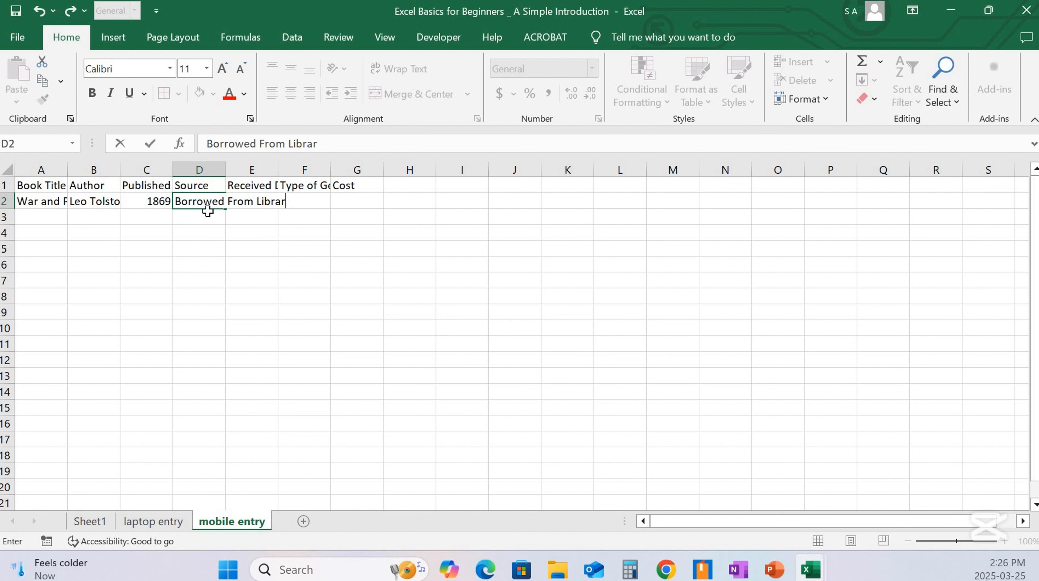
pyautogui.write('y')
pyautogui.press('Tab')
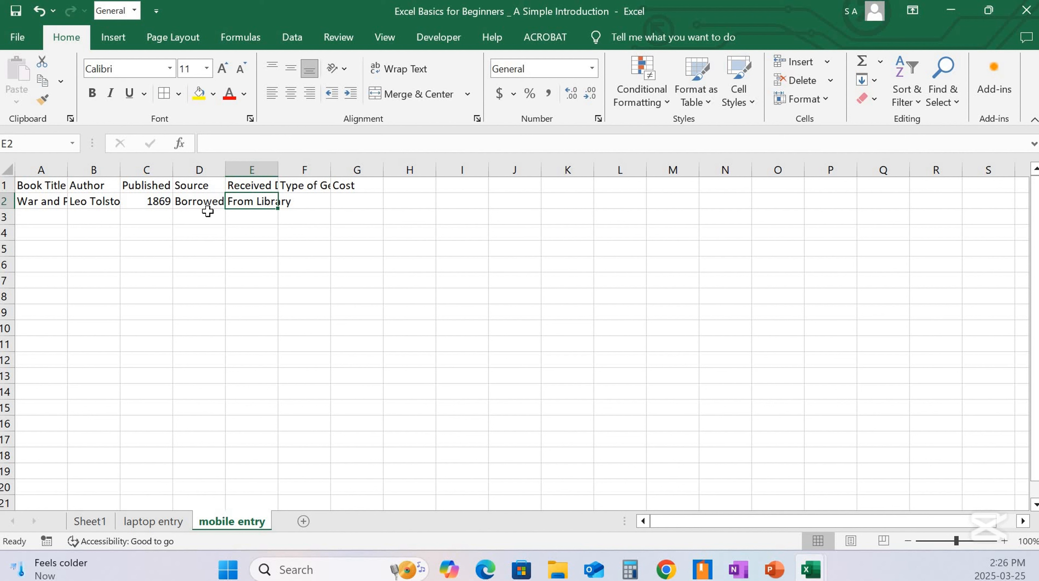
# Complete the War and Peace row with 03/10/2022 in E2, Historical Fiction in F2 and $25 in G2
pyautogui.write('03/10')
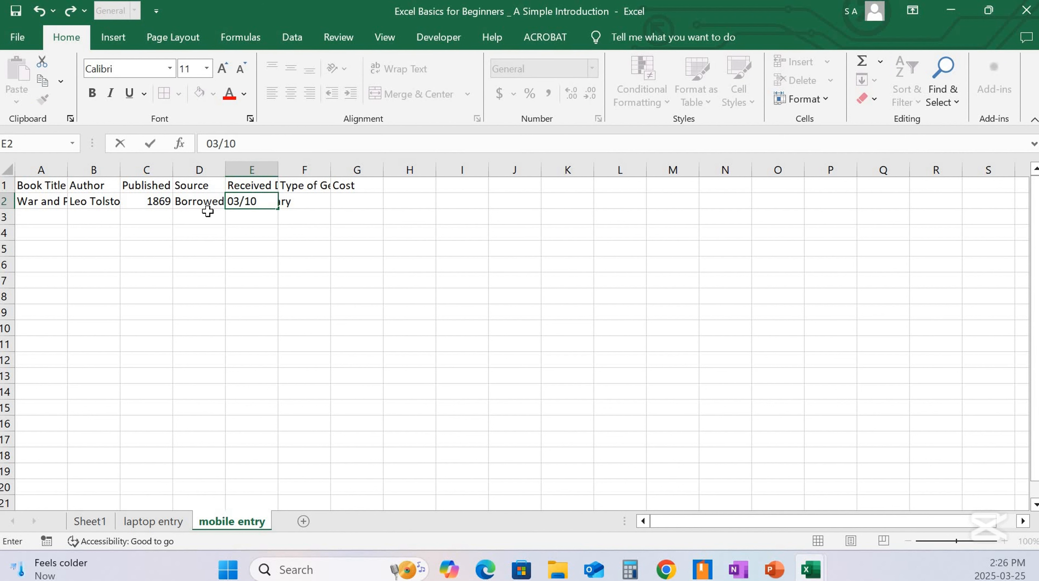
pyautogui.write('/2022')
pyautogui.press('Tab')
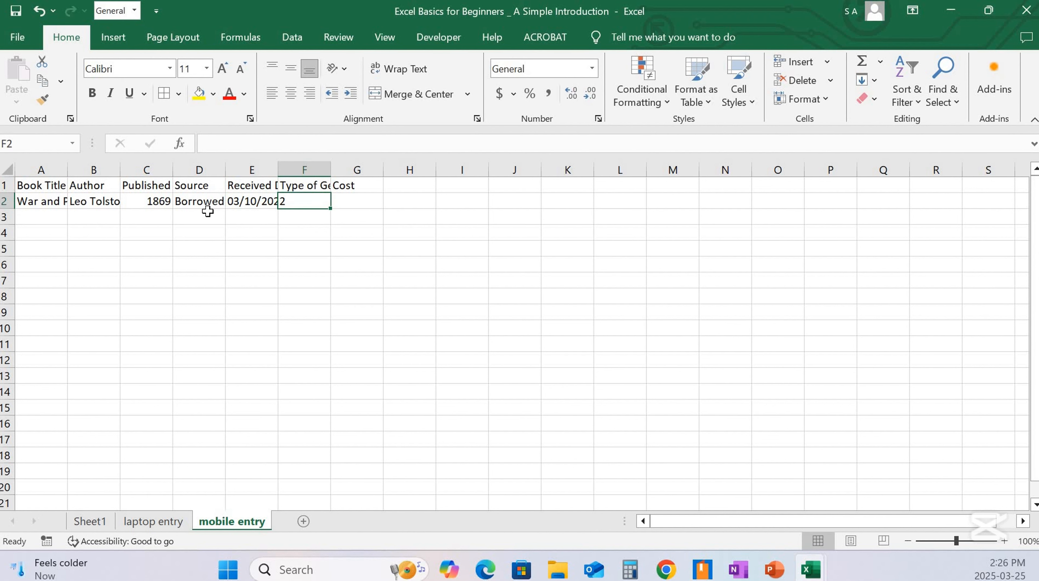
pyautogui.write('Historic')
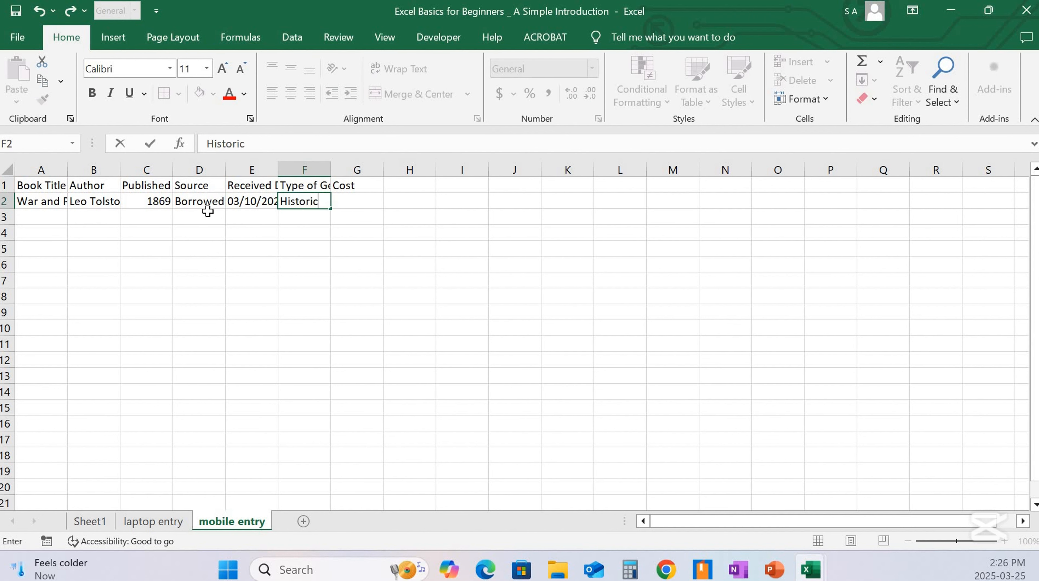
pyautogui.write('al Fiction')
pyautogui.press('Tab')
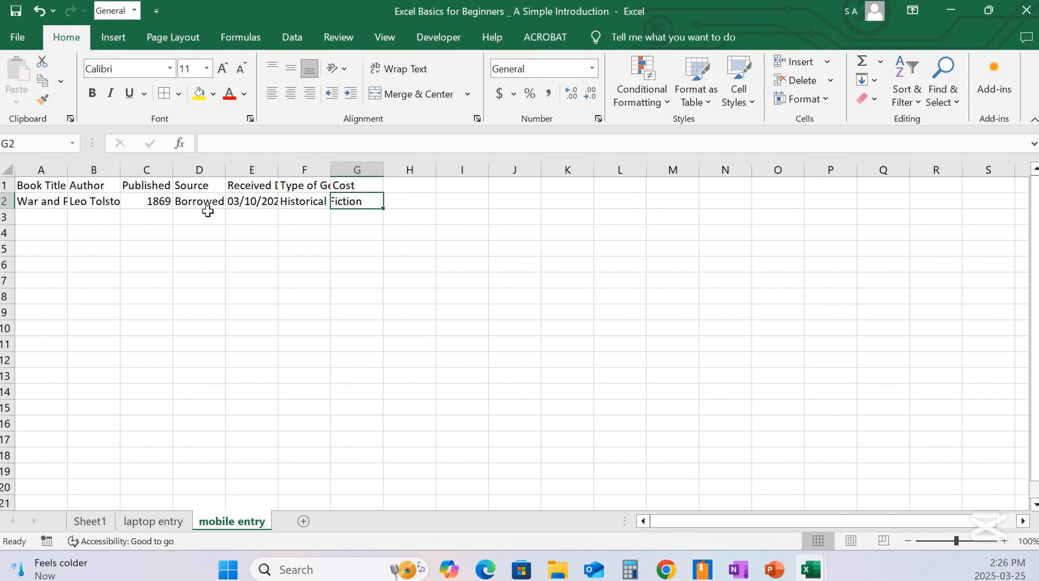
pyautogui.write('$25')
pyautogui.press('Return')
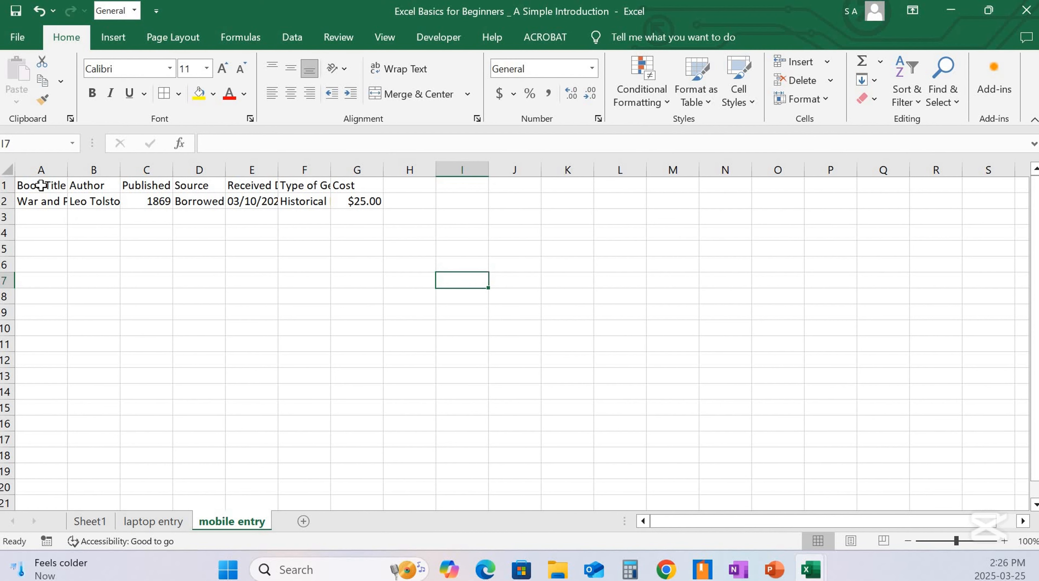
pyautogui.click(42, 186)
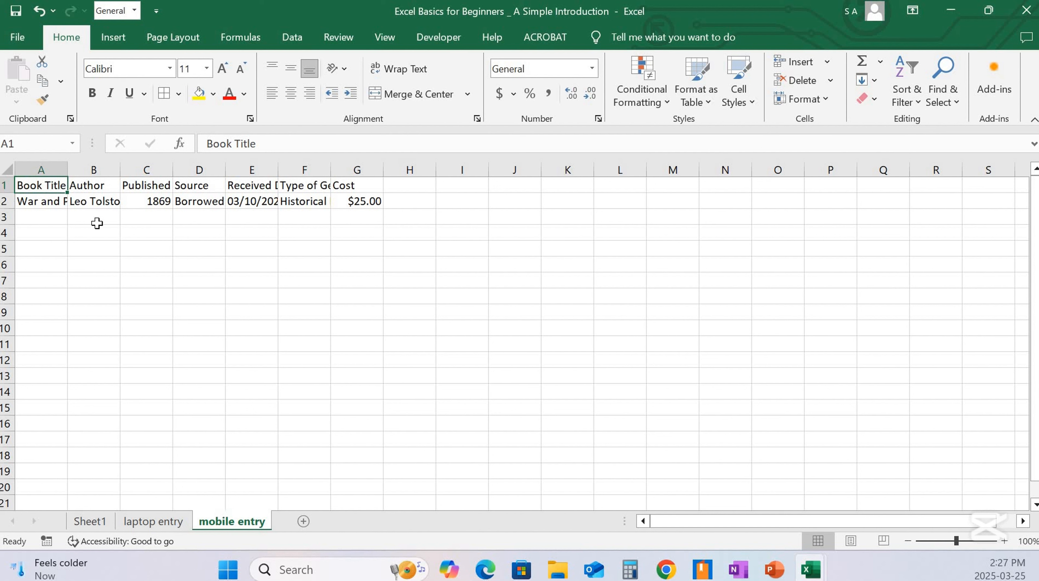
pyautogui.click(40, 202)
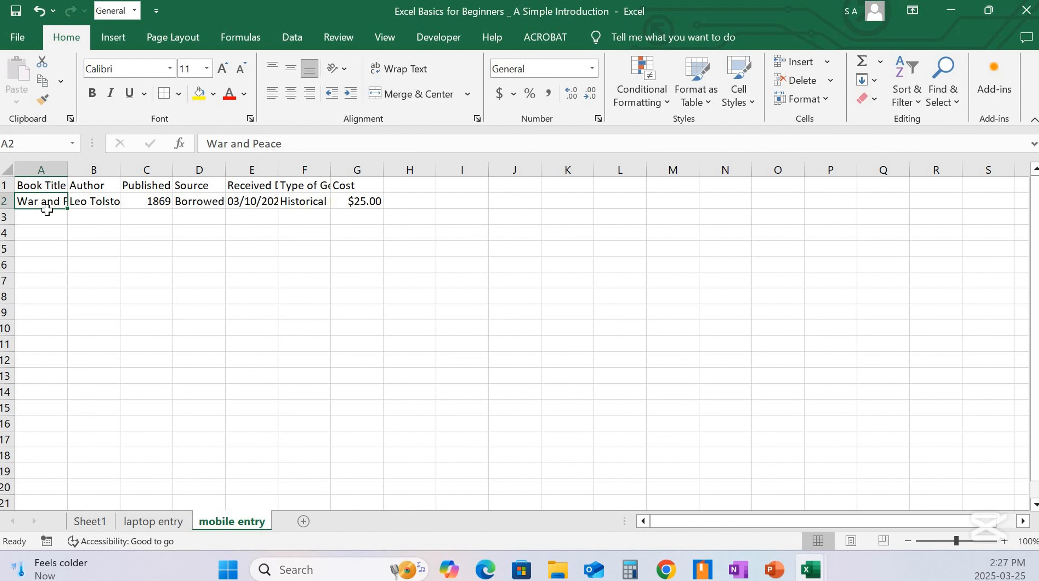
pyautogui.click(61, 235)
pyautogui.click(37, 200)
pyautogui.click(41, 187)
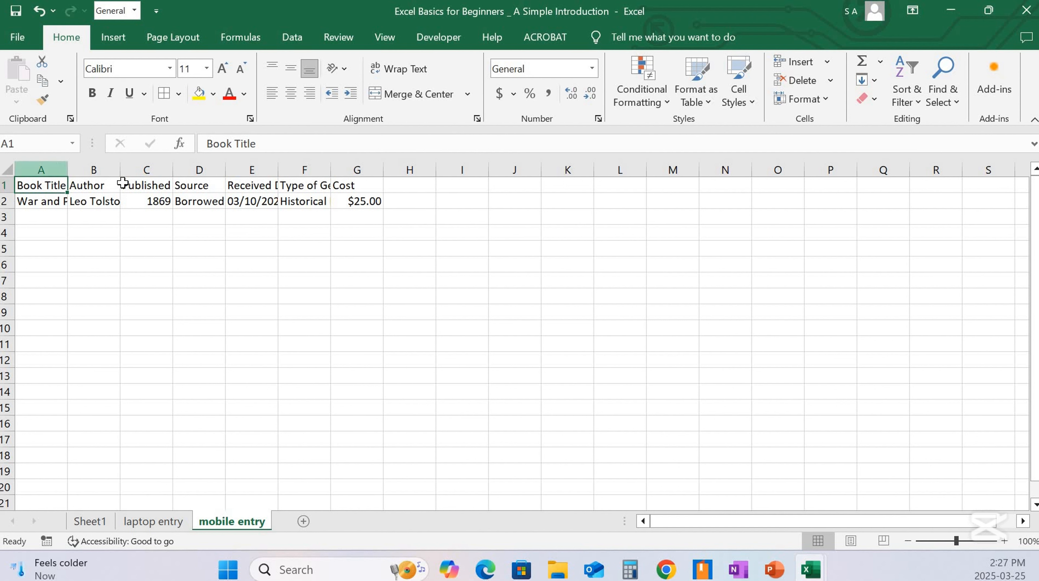
# AutoFit columns A to G of the mobile entry sheet so each column matches its contents
pyautogui.doubleClick(67, 174)
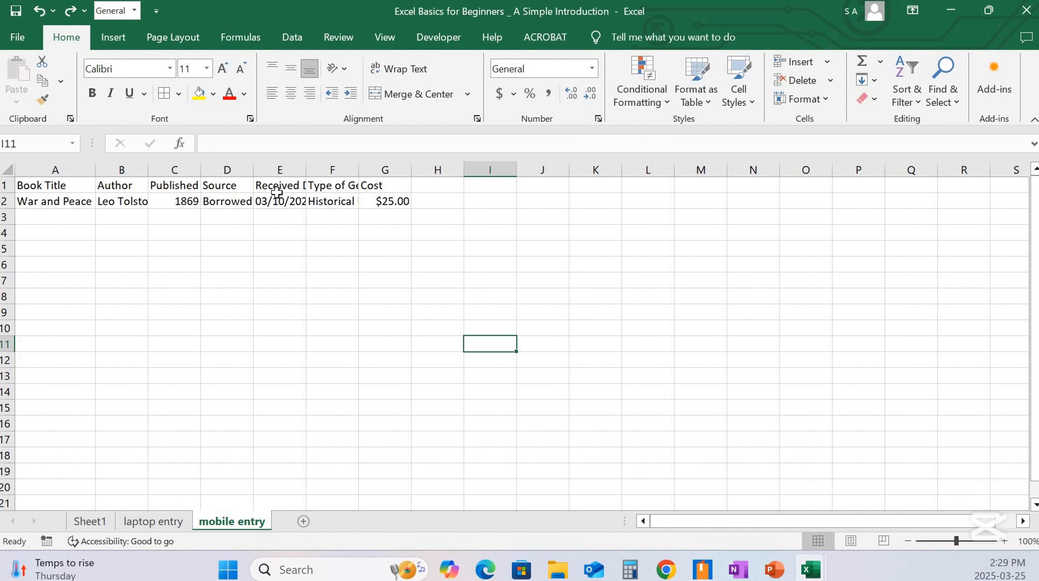
pyautogui.click(237, 200)
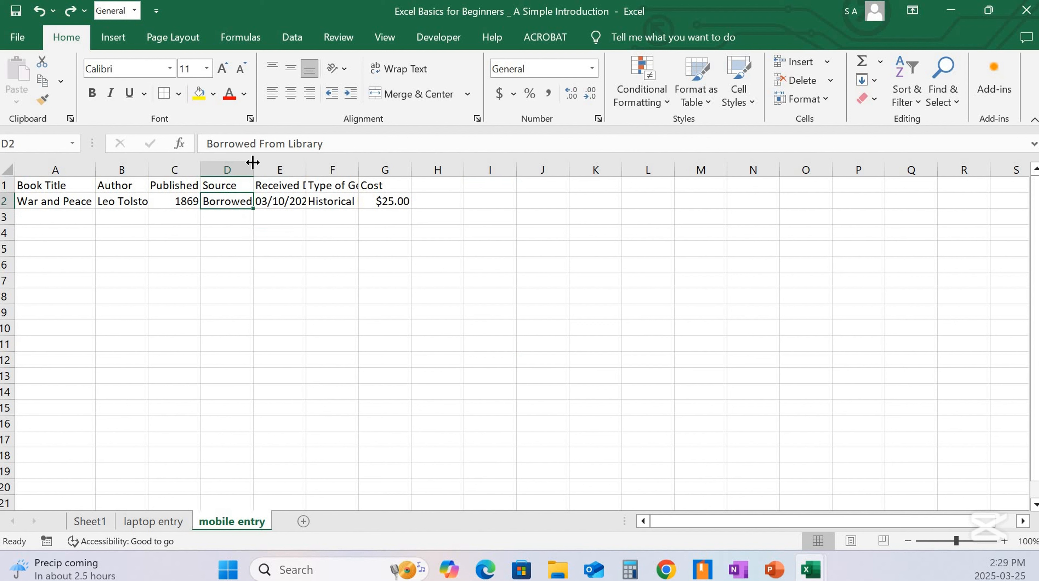
pyautogui.click(281, 265)
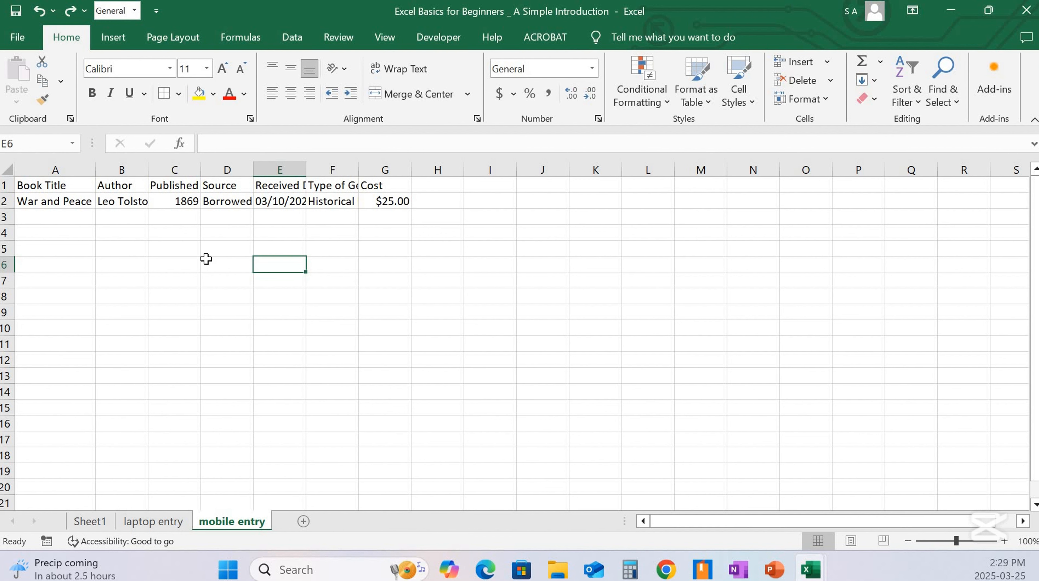
pyautogui.moveTo(51, 170); pyautogui.dragTo(385, 170)
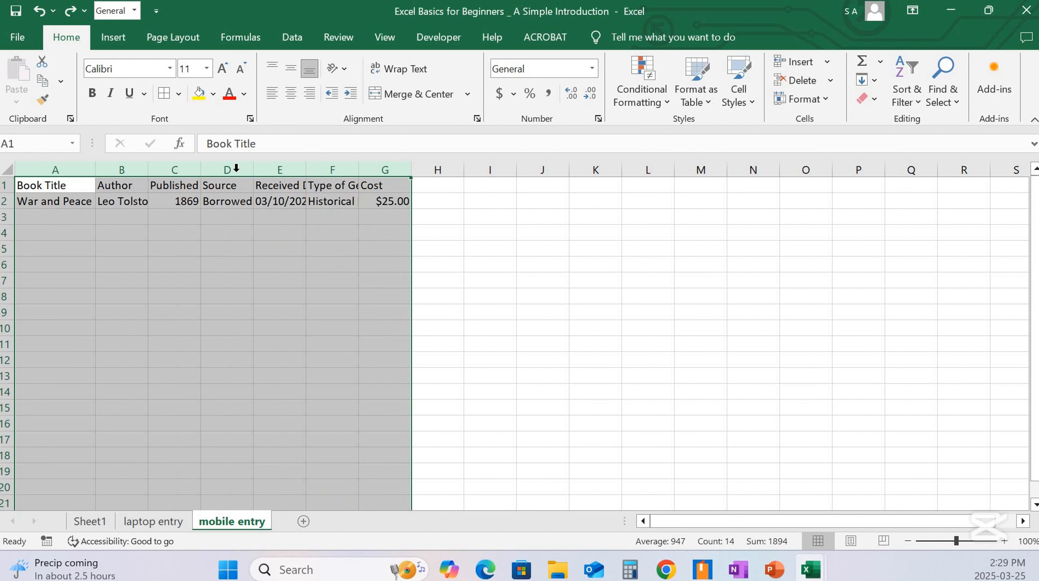
pyautogui.doubleClick(199, 176)
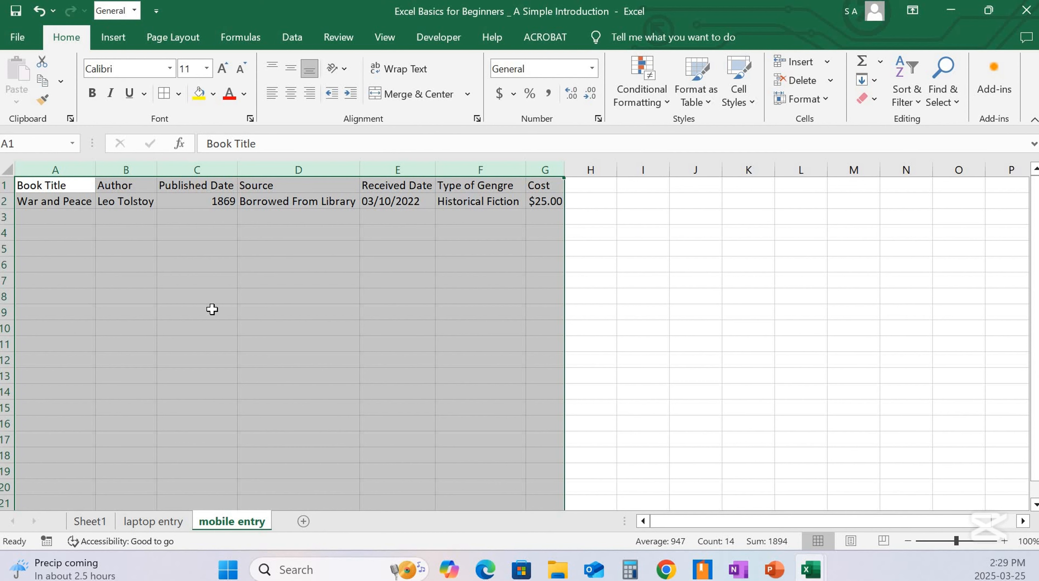
pyautogui.click(651, 266)
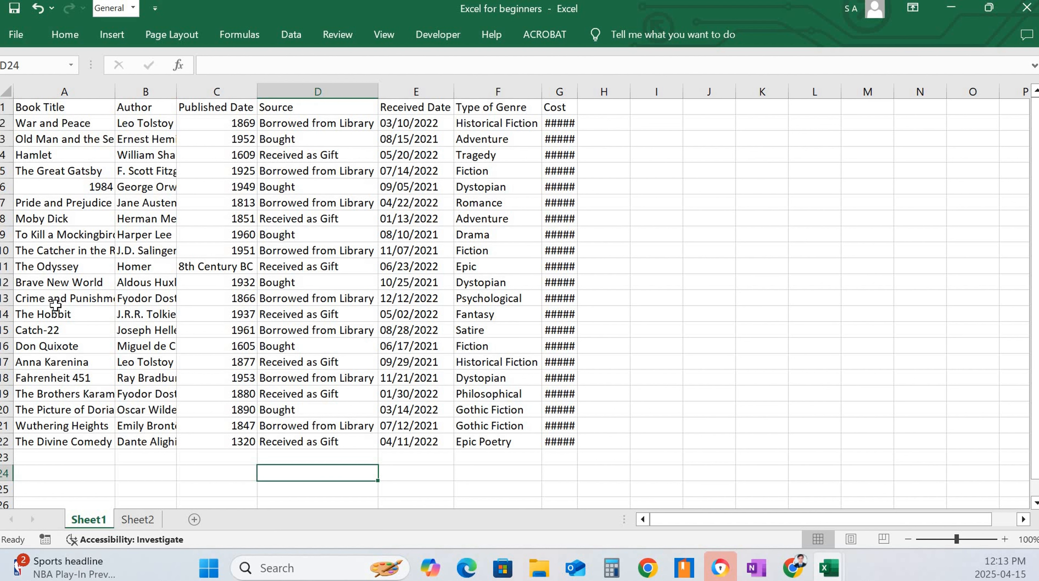
# Narrow the Book Title column slightly by hand in the full book list on Sheet1
pyautogui.click(75, 92)
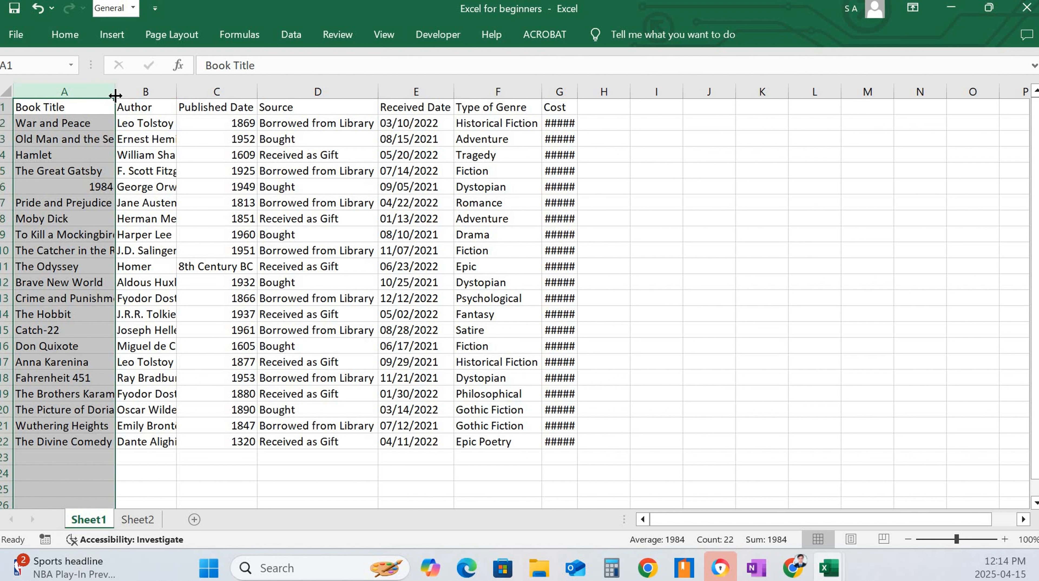
pyautogui.moveTo(115, 95)
pyautogui.mouseDown()
pyautogui.moveTo(159, 96)
pyautogui.moveTo(105, 96)
pyautogui.mouseUp()
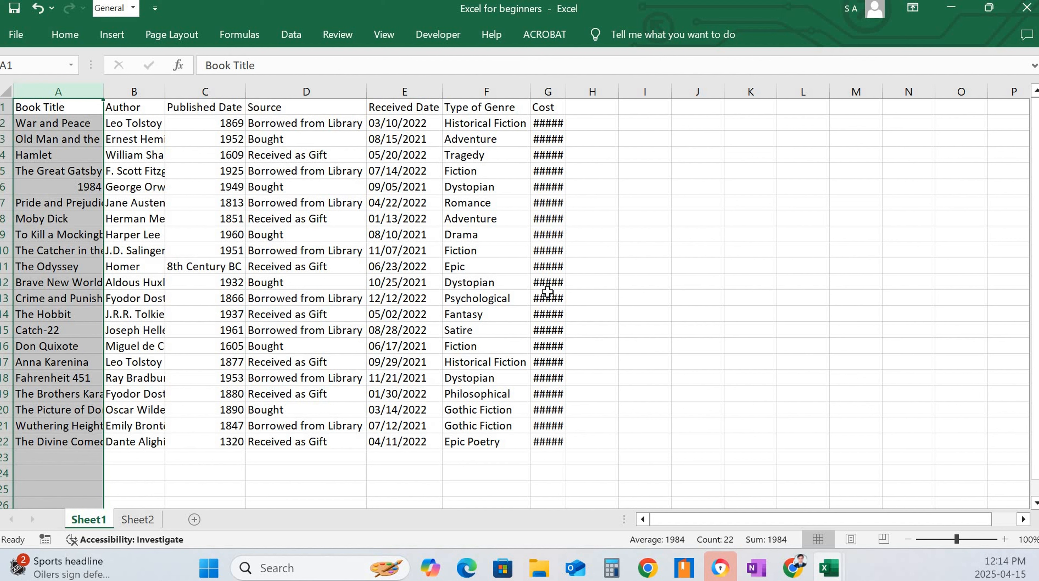
pyautogui.click(669, 255)
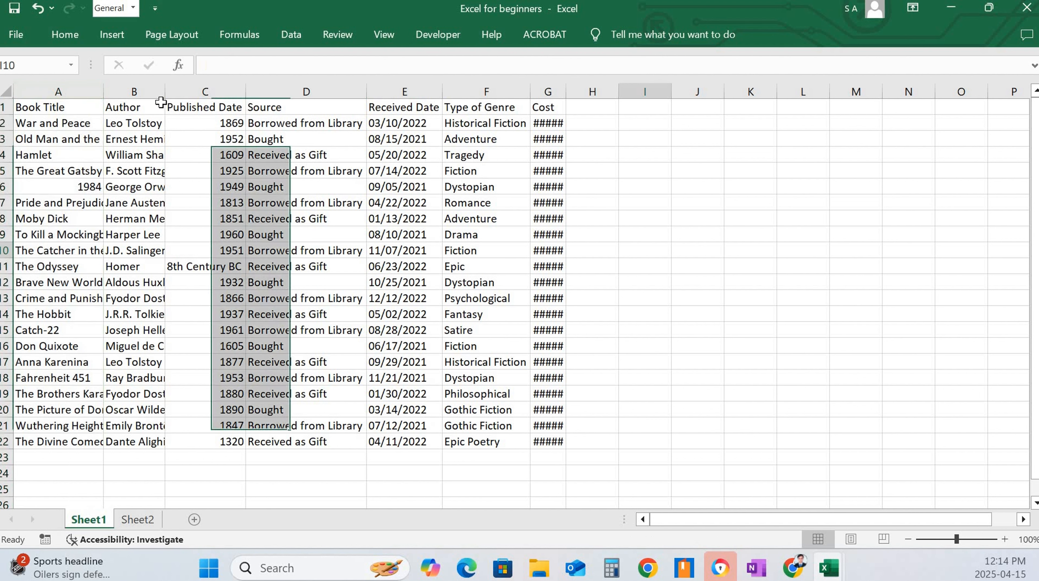
# AutoFit columns A to G of the full book list on Sheet1
pyautogui.moveTo(94, 91); pyautogui.dragTo(538, 109)
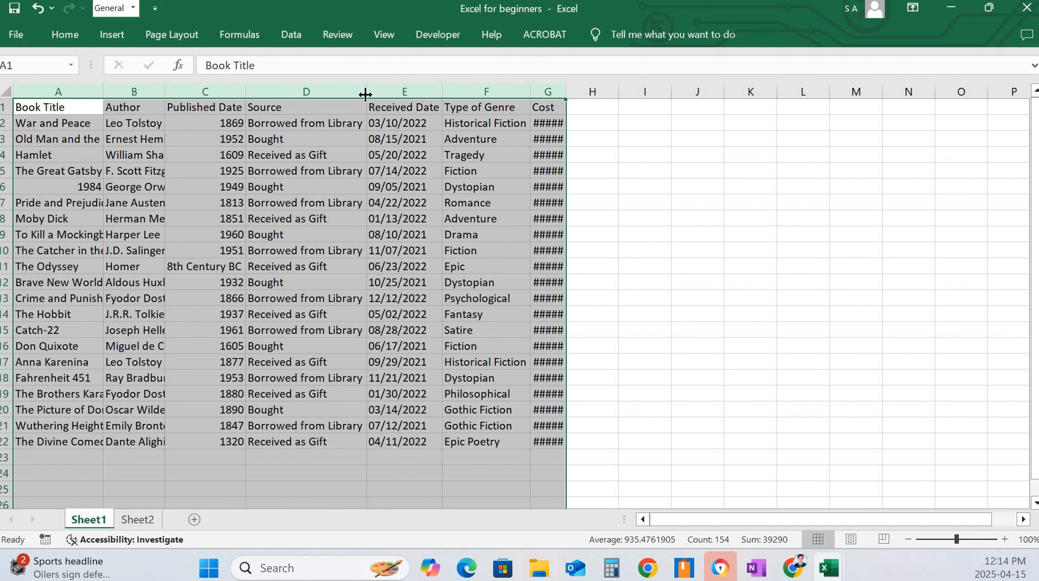
pyautogui.doubleClick(364, 92)
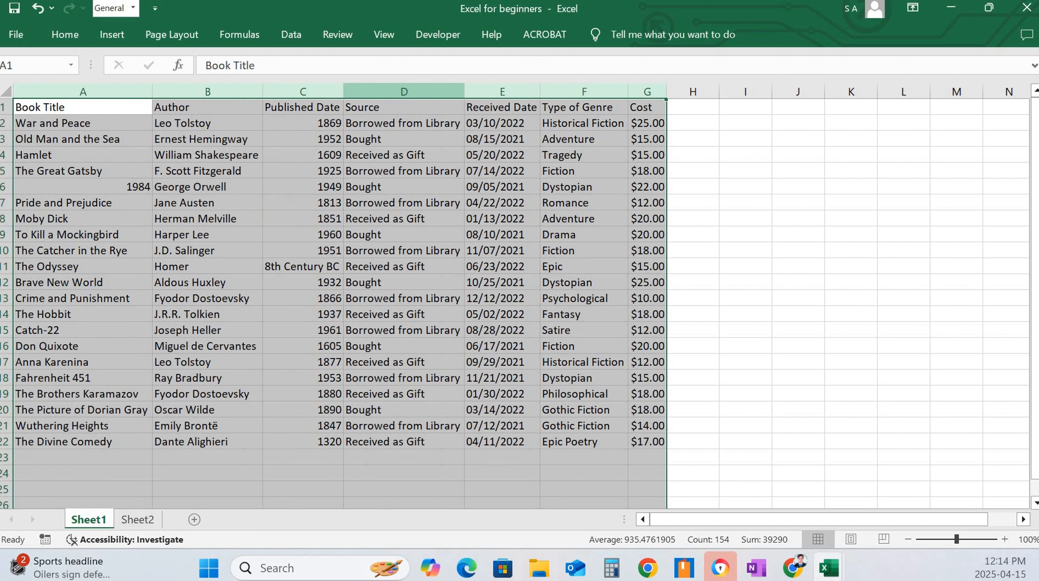
pyautogui.click(722, 362)
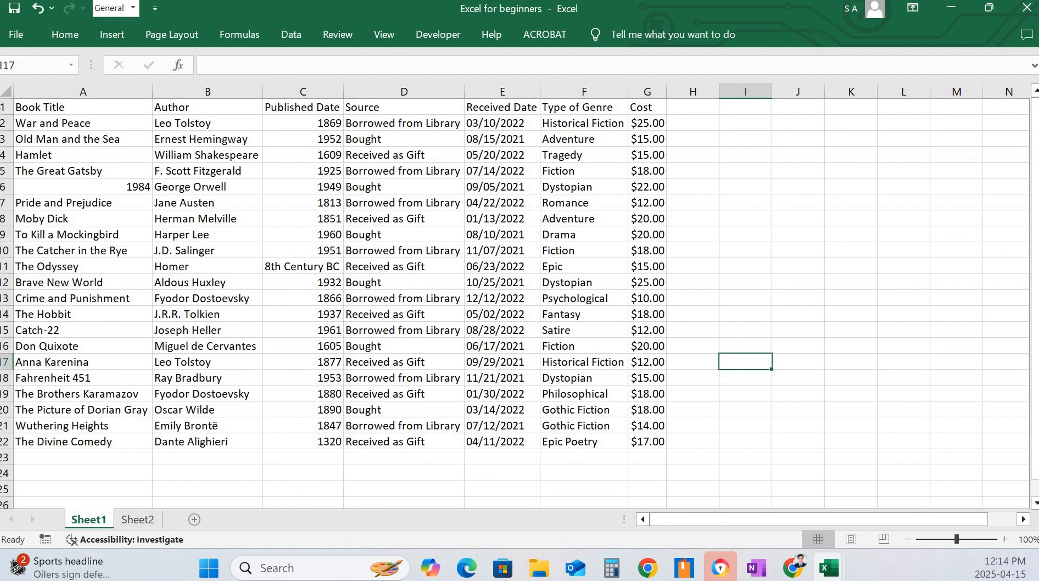
# Fill the header cells A1:G1 with the standard orange colour
pyautogui.moveTo(21, 107); pyautogui.dragTo(651, 108)
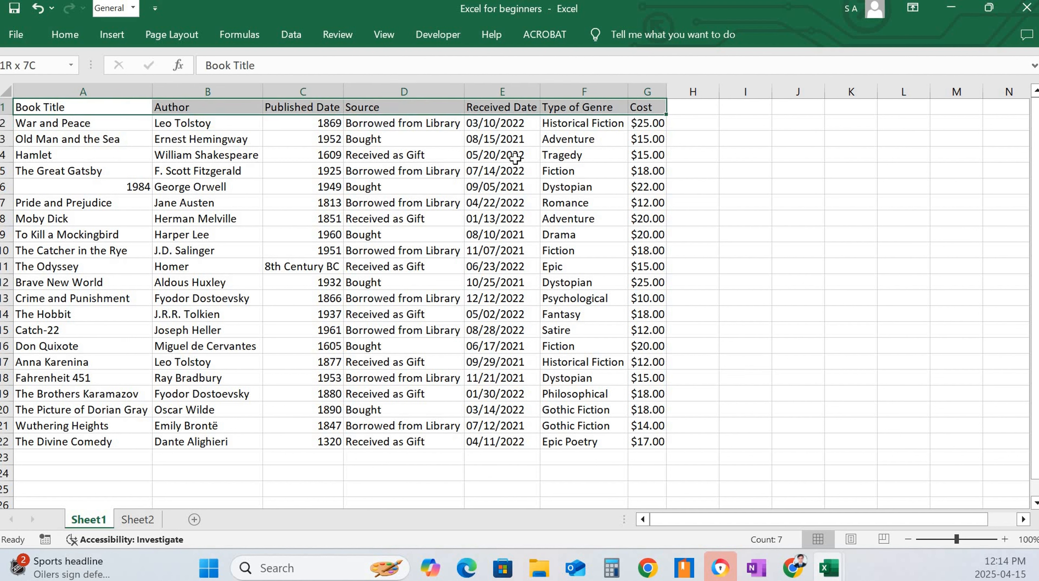
pyautogui.click(66, 34)
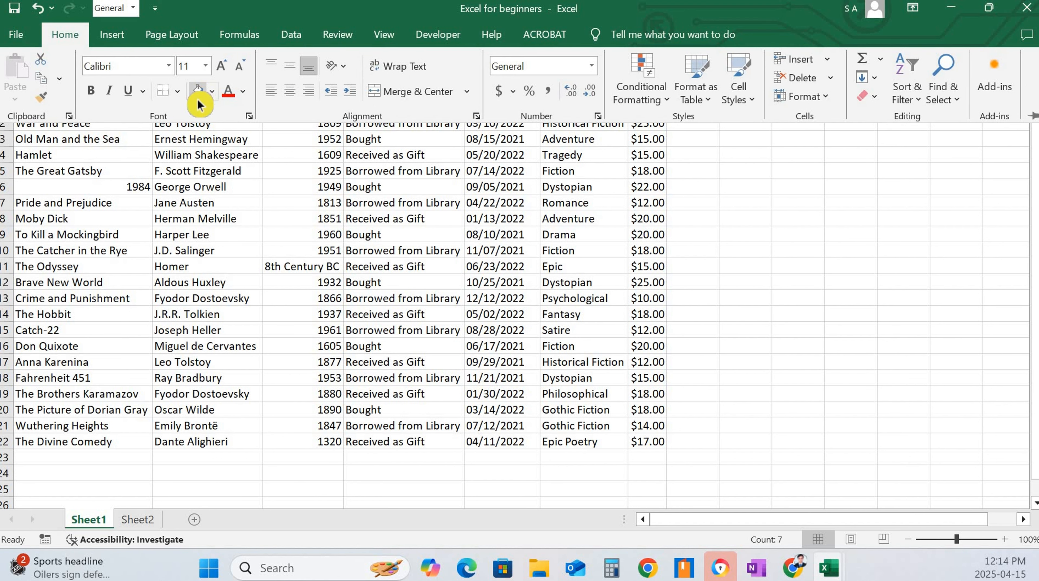
pyautogui.click(212, 91)
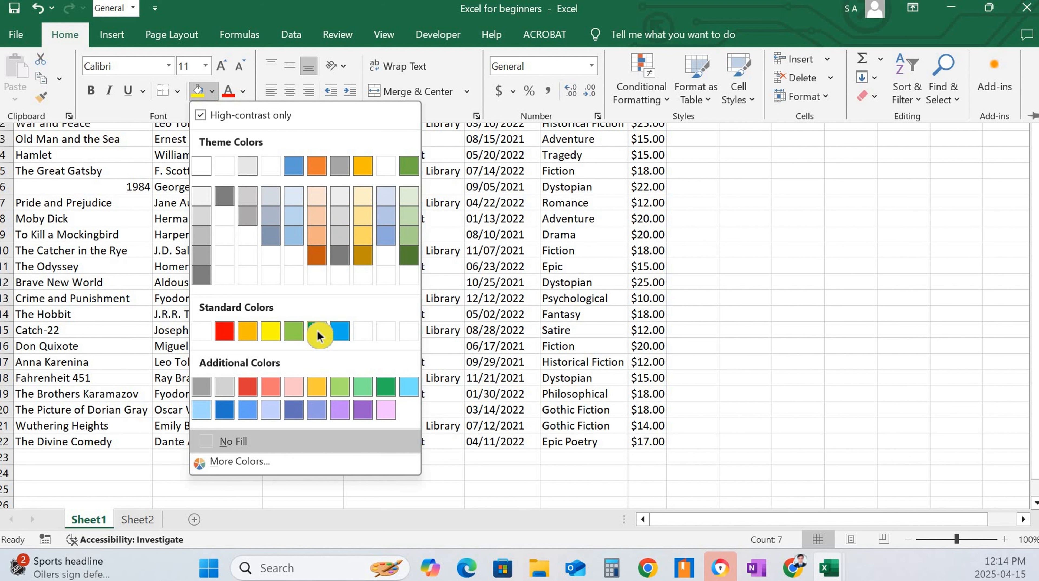
pyautogui.click(248, 331)
pyautogui.hotkey('ctrl', 'F1')
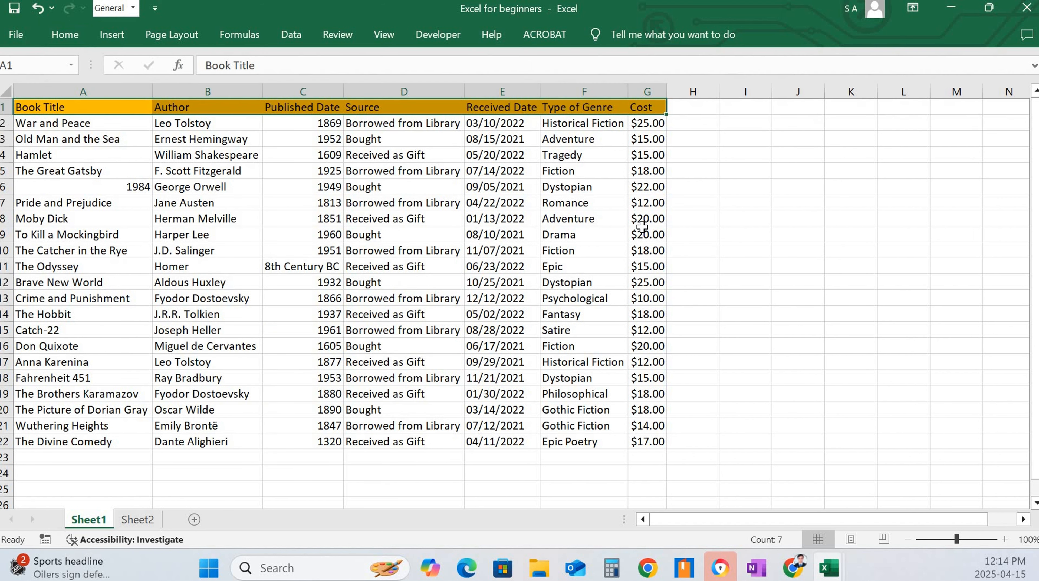
pyautogui.click(690, 223)
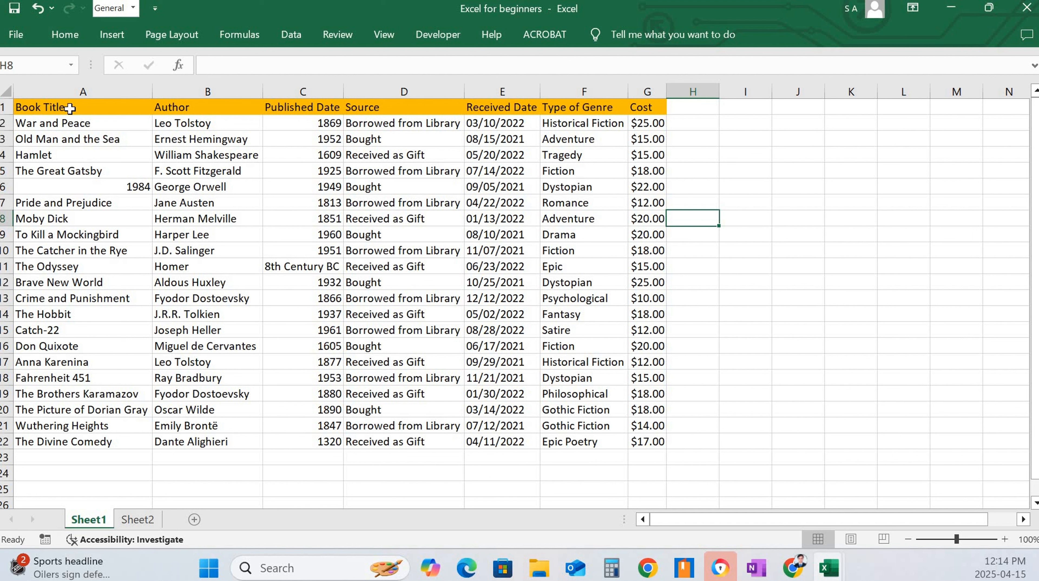
# Make the header text in cells A1:G1 bold
pyautogui.click(32, 107)
pyautogui.moveTo(332, 109); pyautogui.dragTo(661, 107)
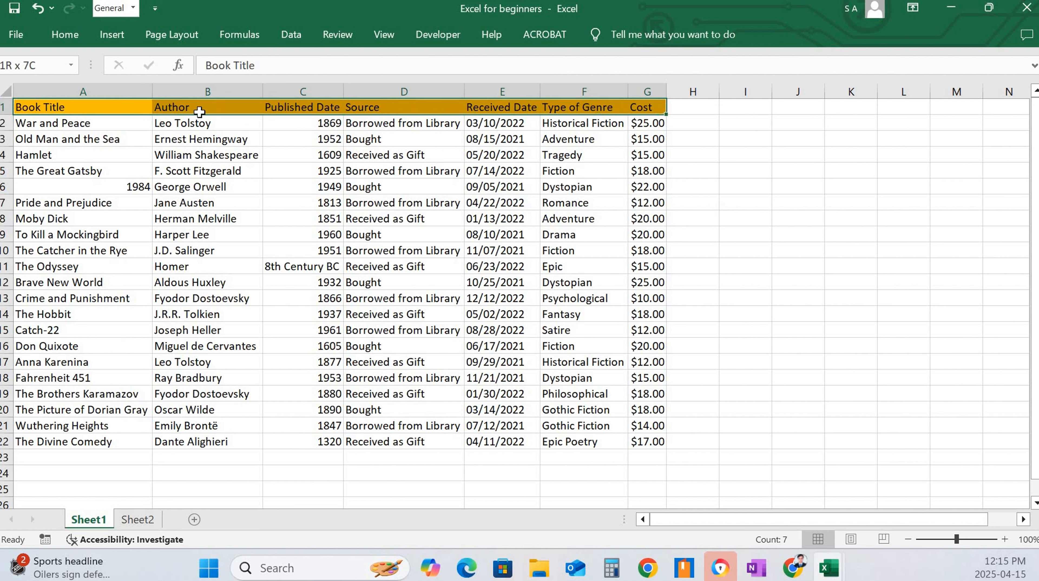
pyautogui.click(70, 41)
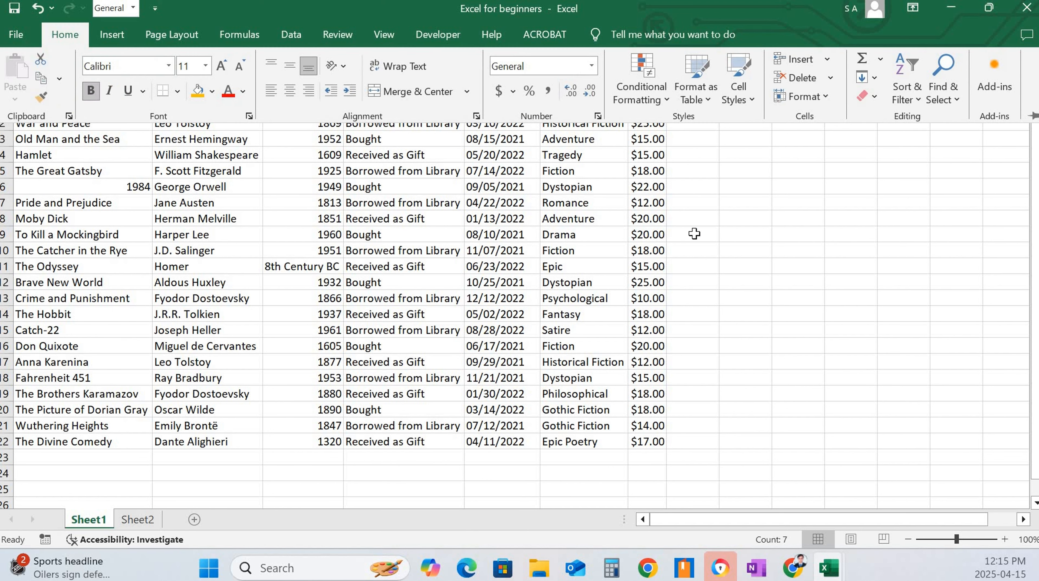
pyautogui.click(601, 263)
pyautogui.click(745, 235)
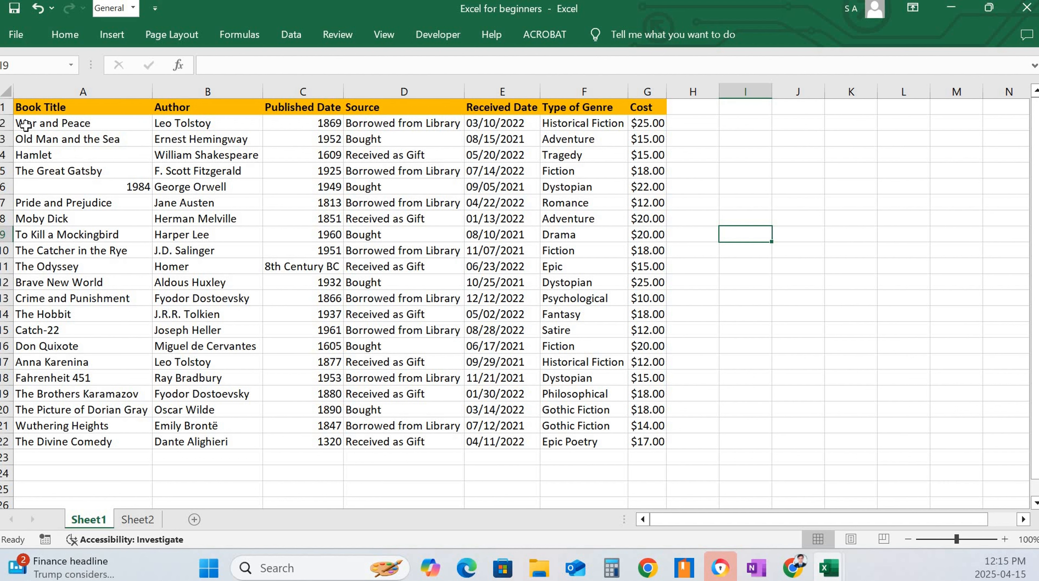
# Apply Arial Nova to the book records in A2:F22, and replace it with Times New Roman
pyautogui.moveTo(25, 125); pyautogui.dragTo(619, 444)
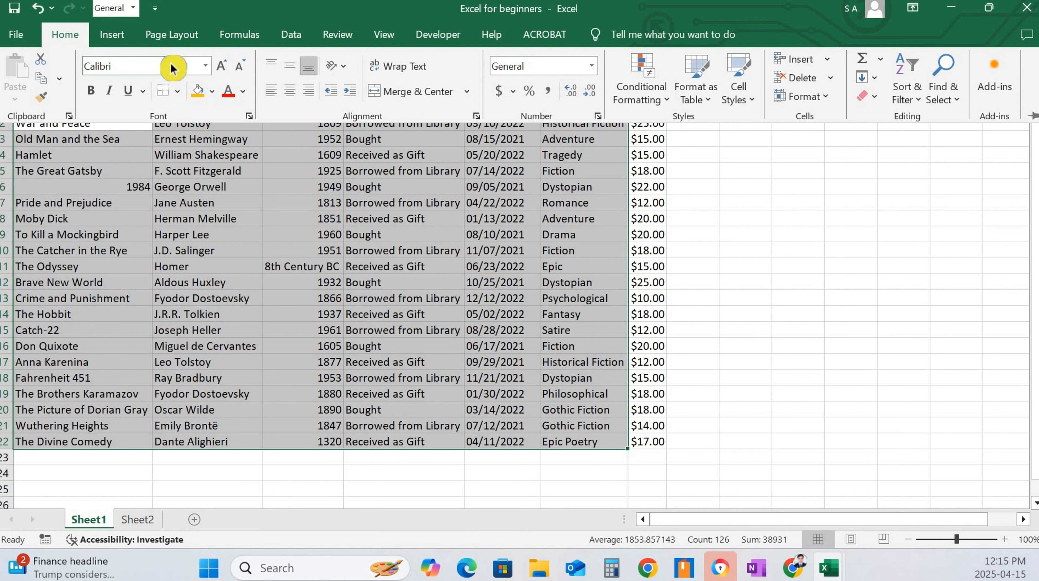
pyautogui.click(171, 67)
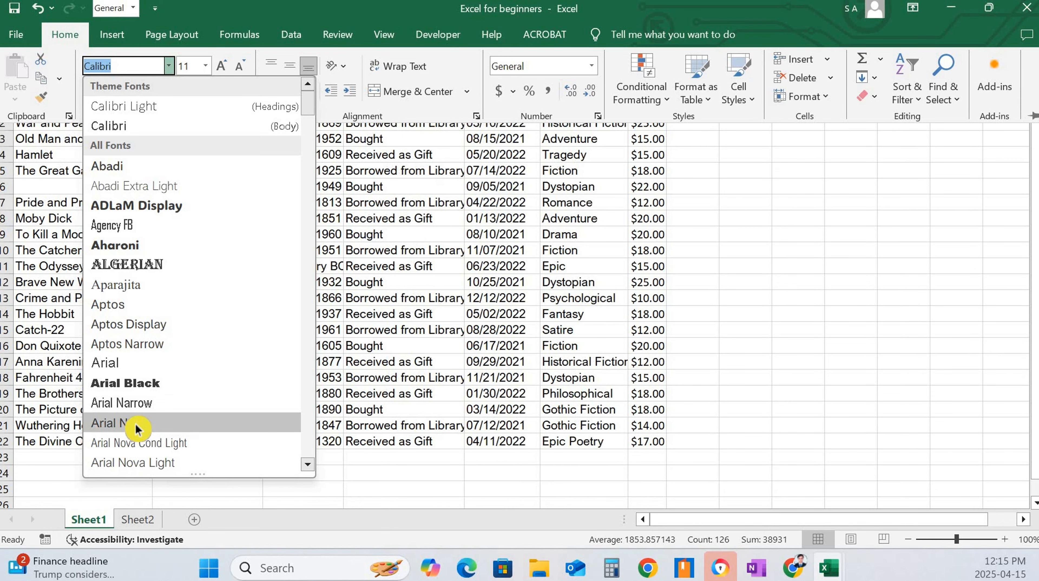
pyautogui.click(153, 431)
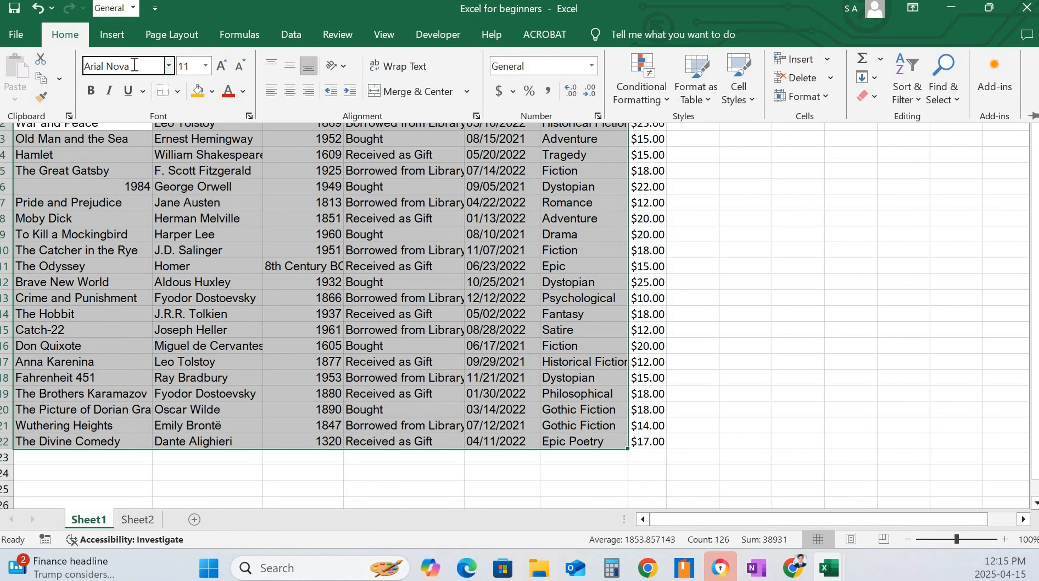
pyautogui.hotkey('ctrl', 'a')
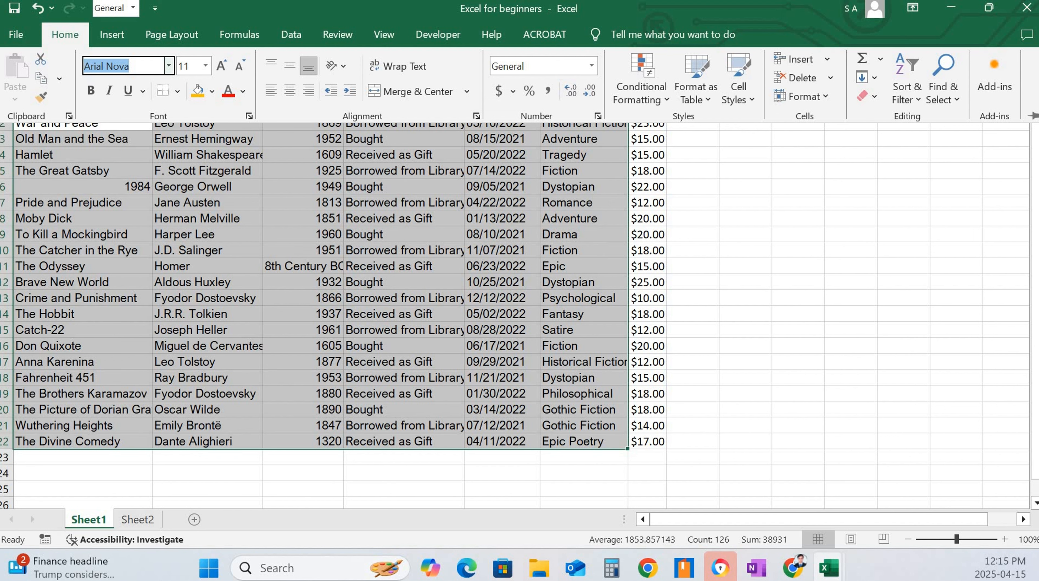
pyautogui.write('Times')
pyautogui.press('Return')
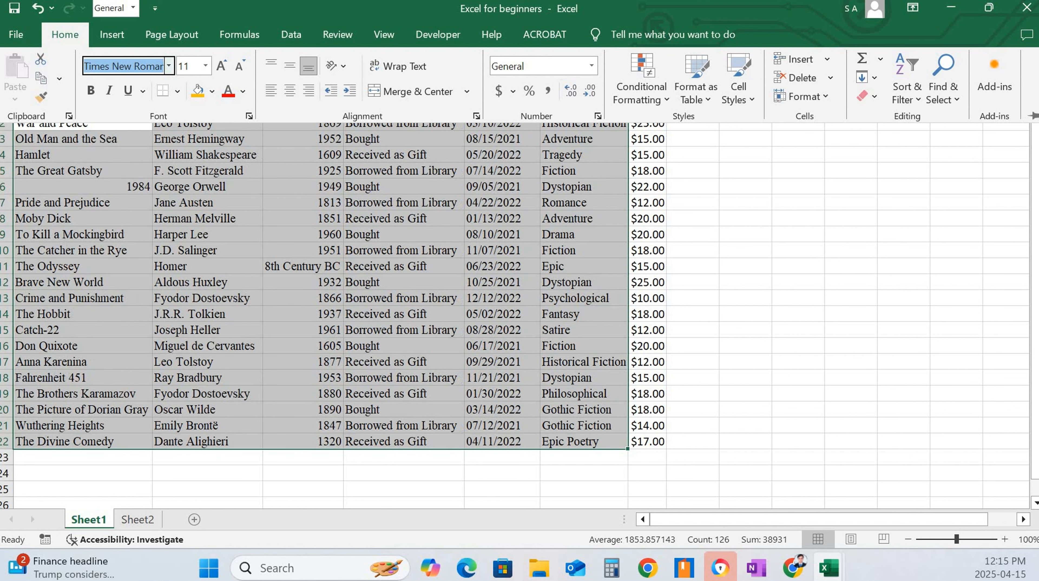
# Try a larger font size on the book records in A2:F22 and undo it
pyautogui.click(206, 70)
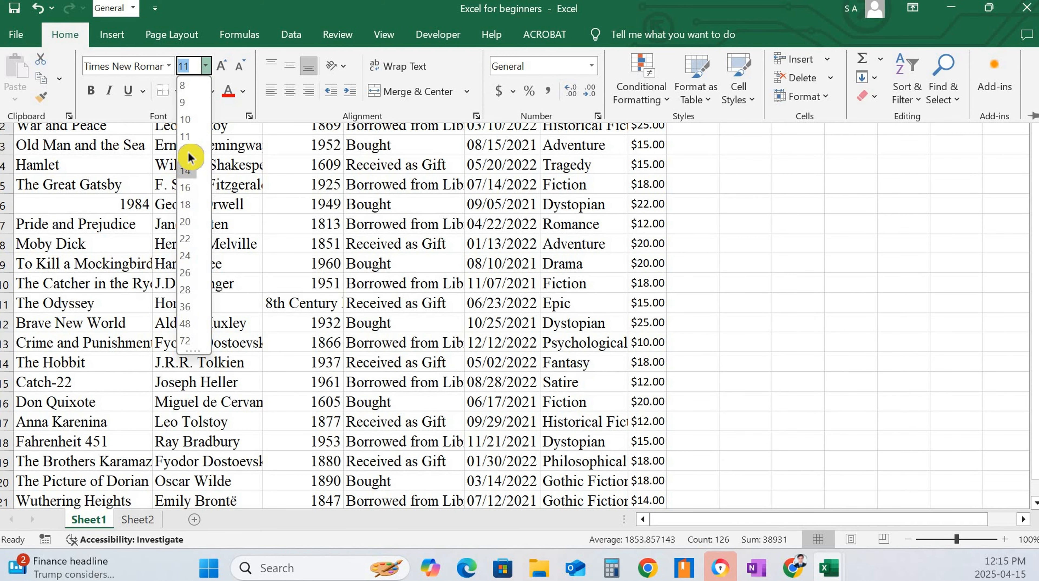
pyautogui.click(188, 154)
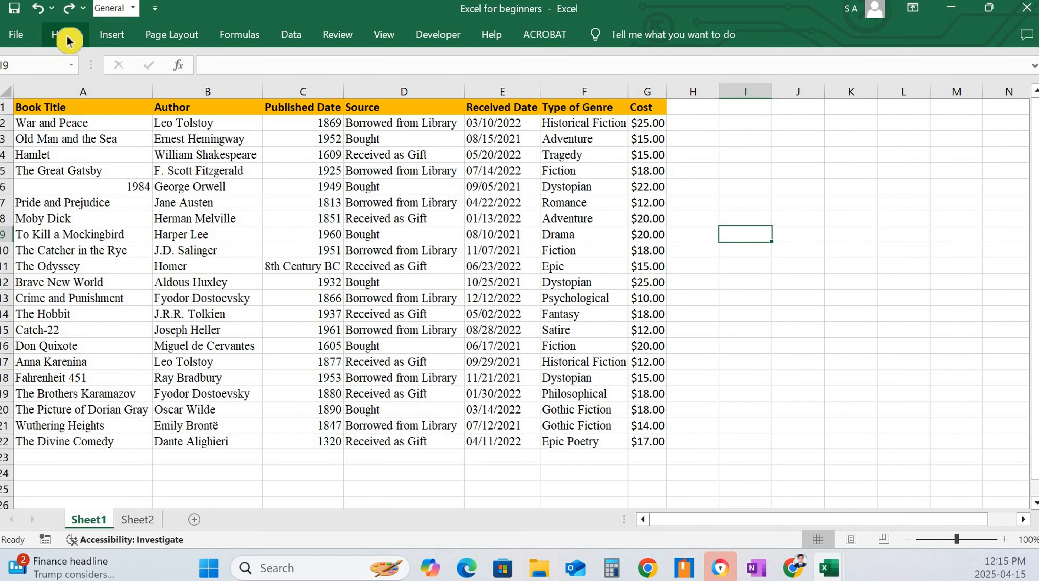
pyautogui.click(67, 39)
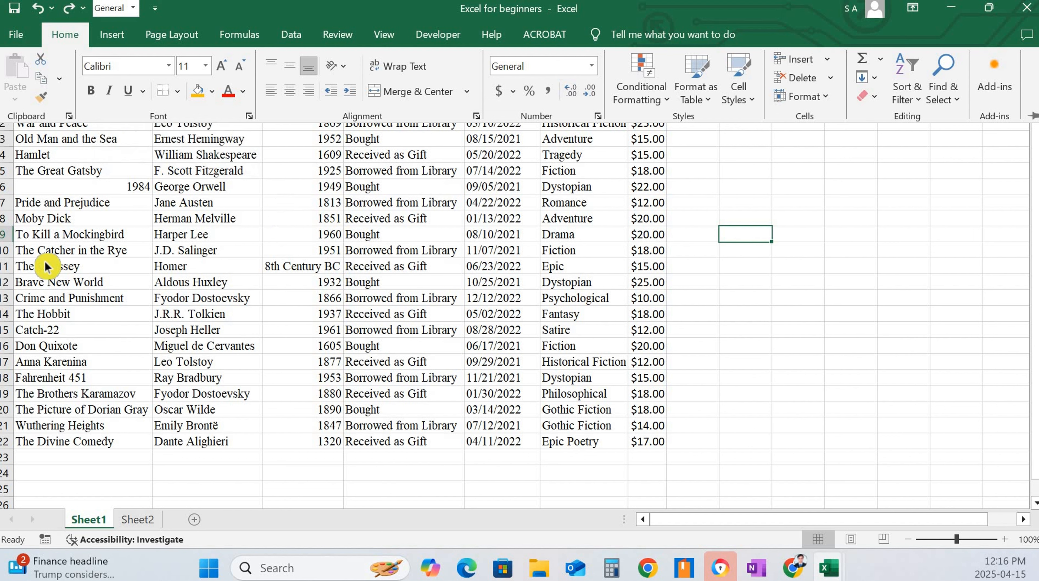
# Italicize and underline the title The Great Gatsby in cell A5
pyautogui.click(70, 175)
pyautogui.doubleClick(69, 171)
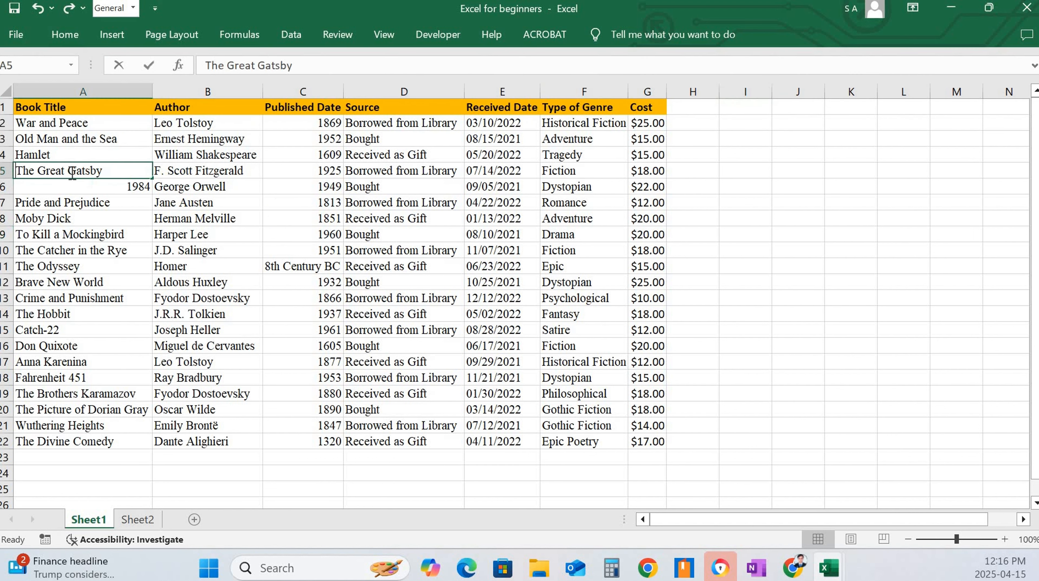
pyautogui.moveTo(104, 171); pyautogui.dragTo(15, 171)
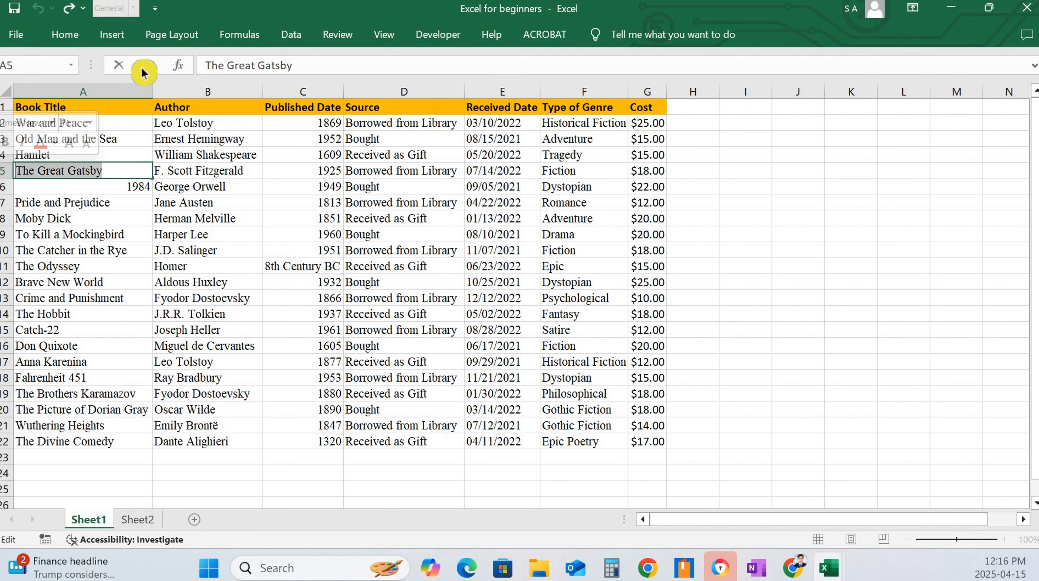
pyautogui.click(66, 34)
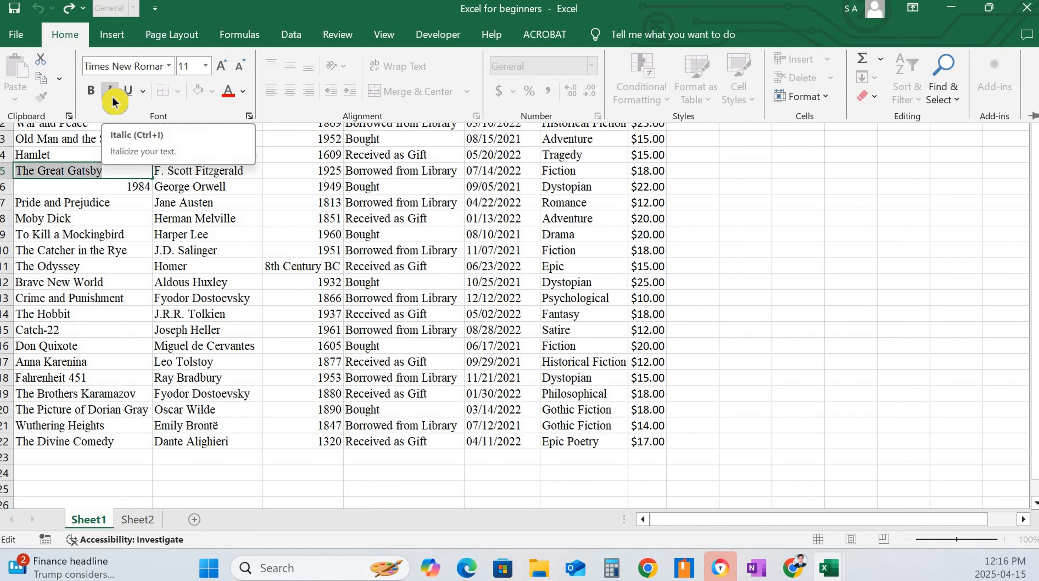
pyautogui.click(127, 98)
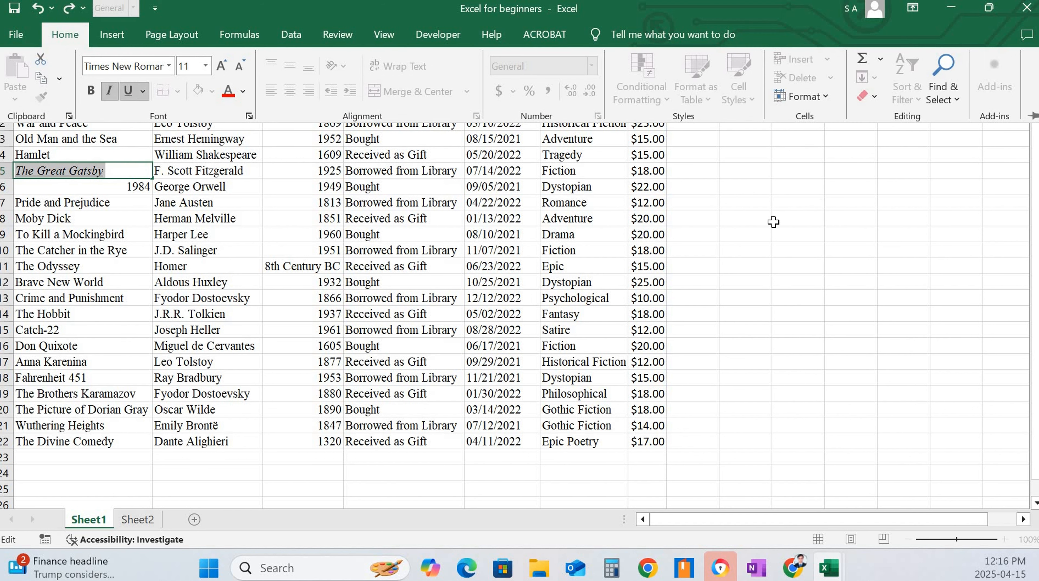
pyautogui.click(701, 254)
pyautogui.click(701, 254)
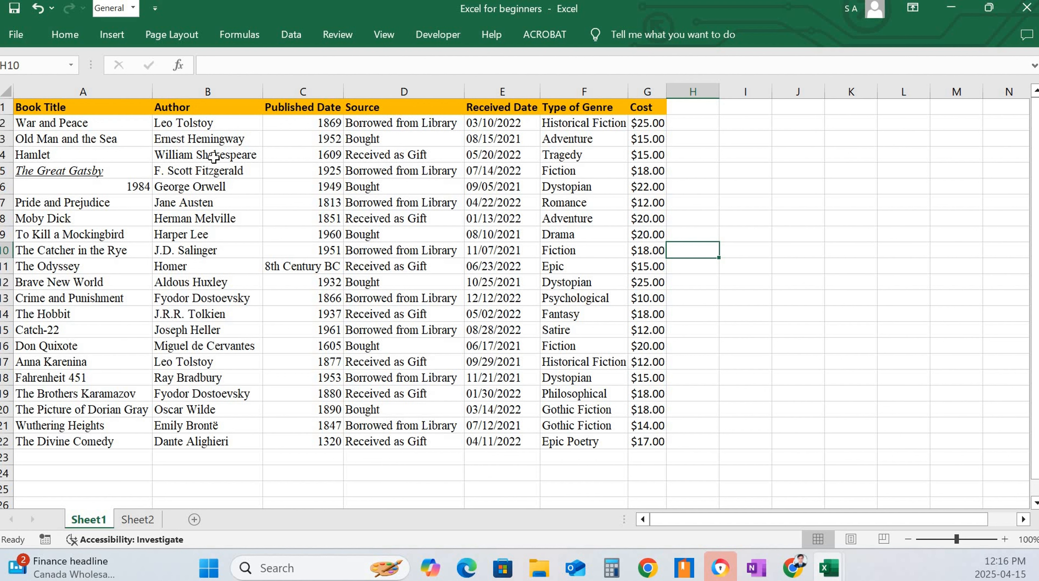
# Edit the author of Hamlet in cell B4 to read Williams Shakespeare
pyautogui.click(204, 155)
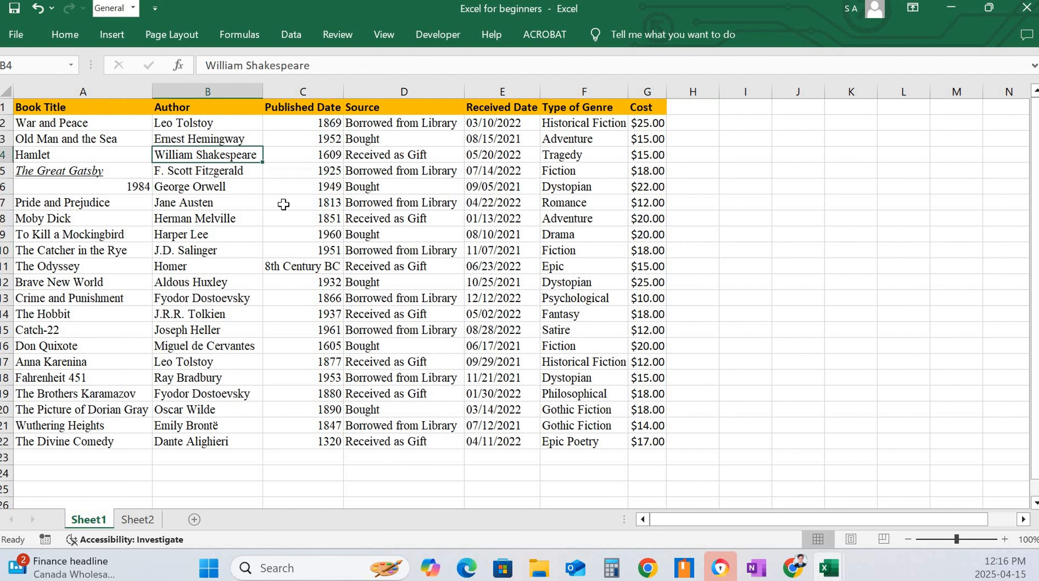
pyautogui.click(284, 205)
pyautogui.click(220, 155)
pyautogui.write('s')
pyautogui.click(254, 203)
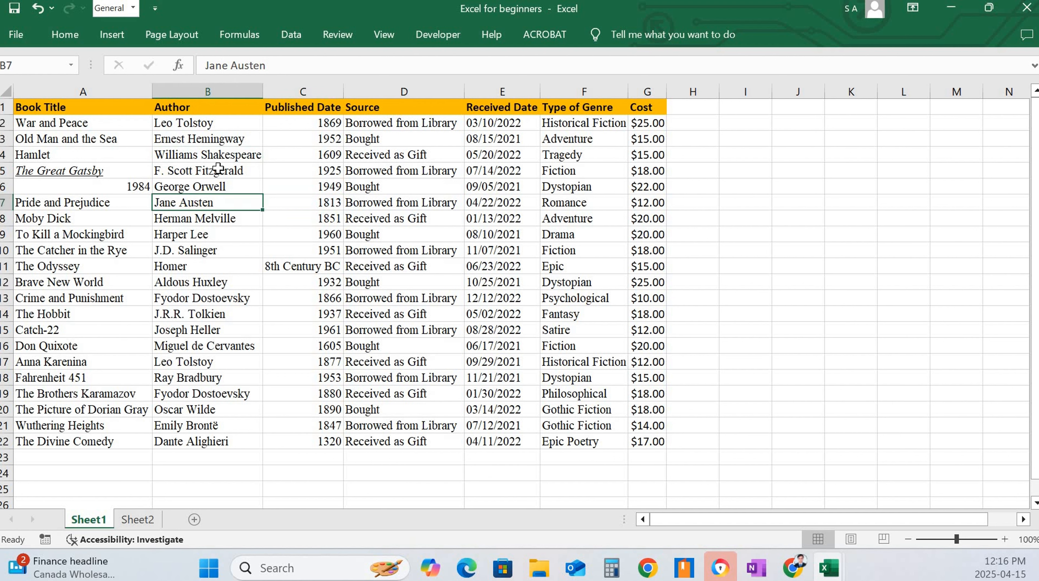
# Retype the whole author entry for Hamlet in cell B4 as Williams Shakespeare
pyautogui.click(203, 154)
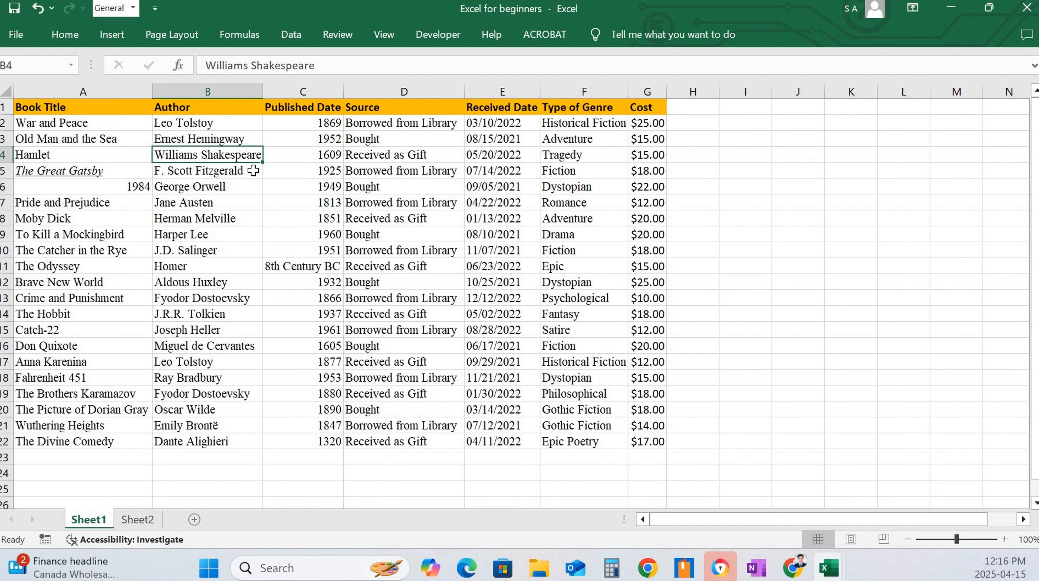
pyautogui.click(292, 269)
pyautogui.click(211, 158)
pyautogui.write('W')
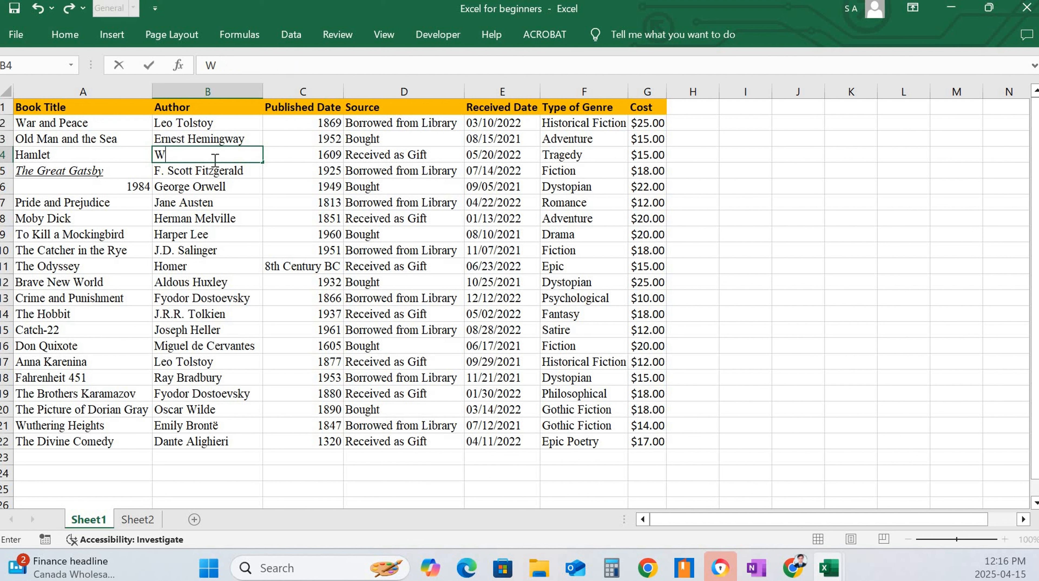
pyautogui.write('illiams Shakespeare')
pyautogui.click(768, 202)
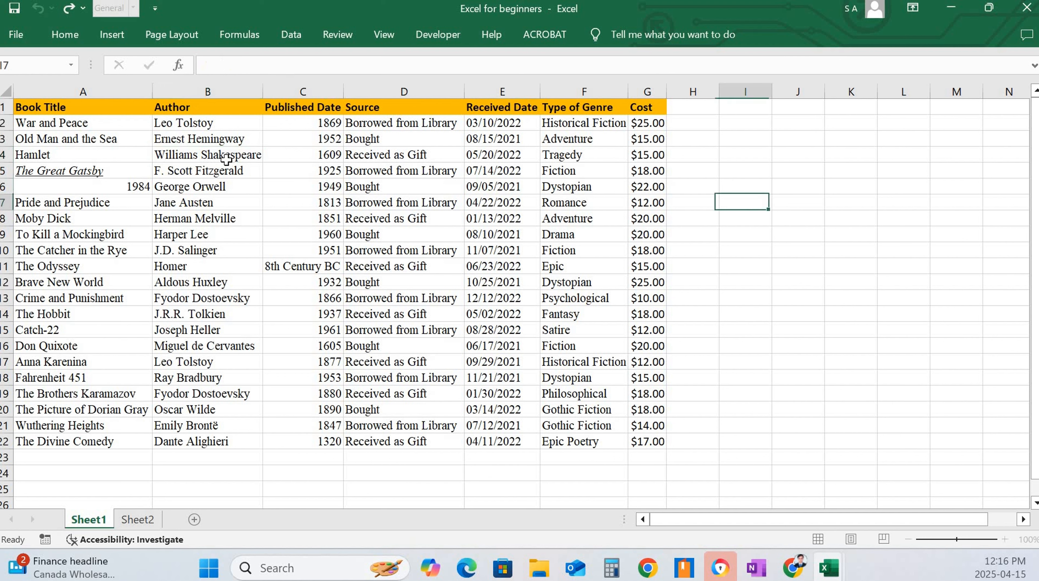
# Correct the author of Hamlet in cell B4 to William Shakespeare by editing within the existing text
pyautogui.click(209, 155)
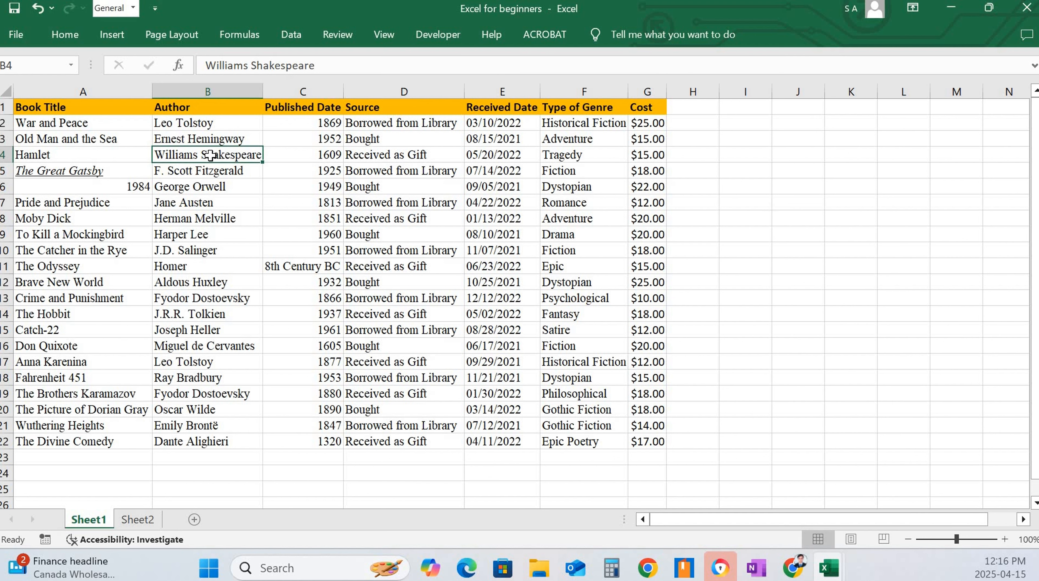
pyautogui.doubleClick(204, 156)
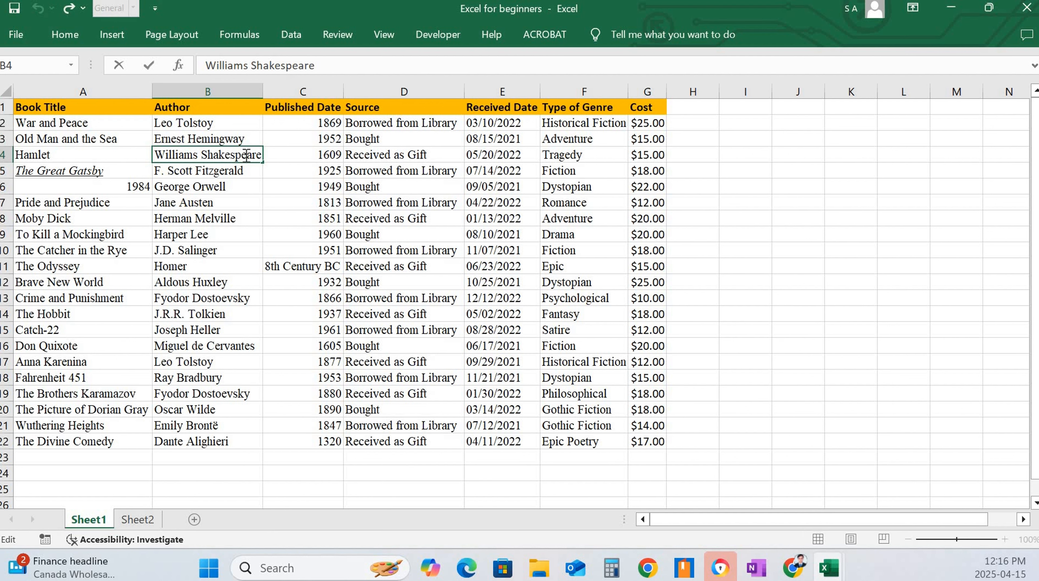
pyautogui.click(246, 156)
pyautogui.press('BackSpace')
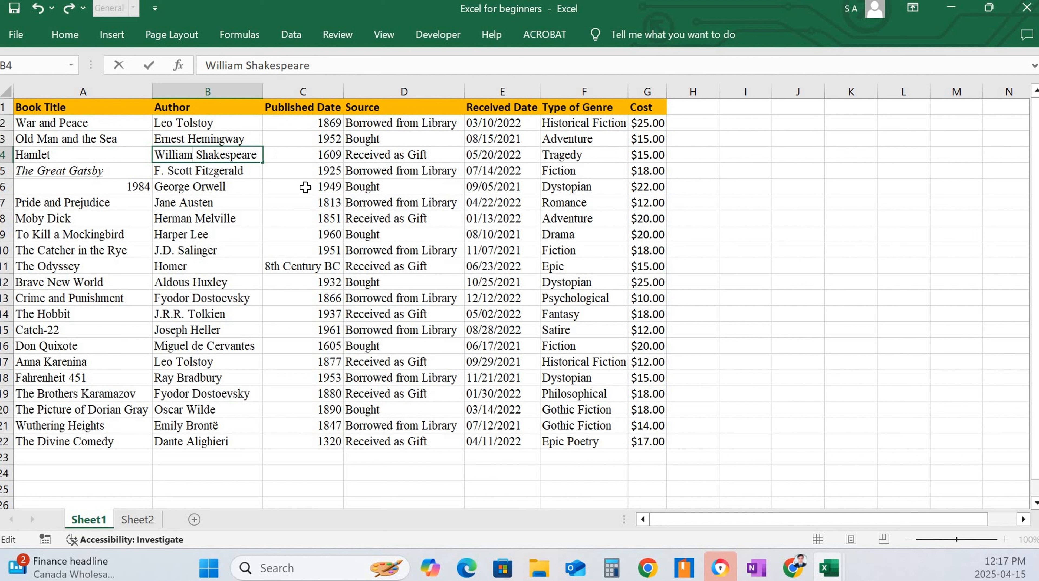
pyautogui.press('Tab')
pyautogui.click(209, 151)
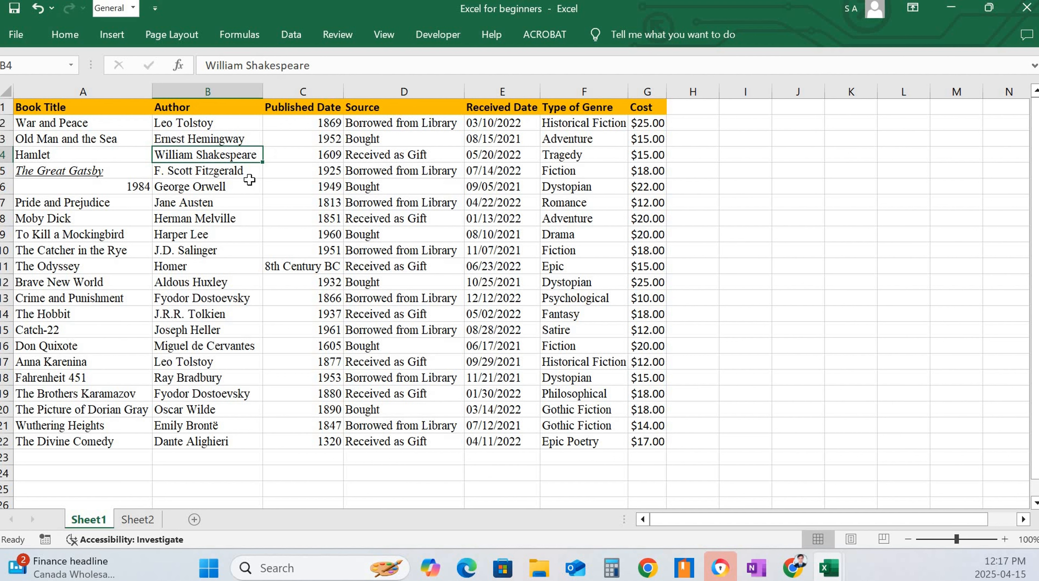
pyautogui.click(269, 212)
pyautogui.click(214, 156)
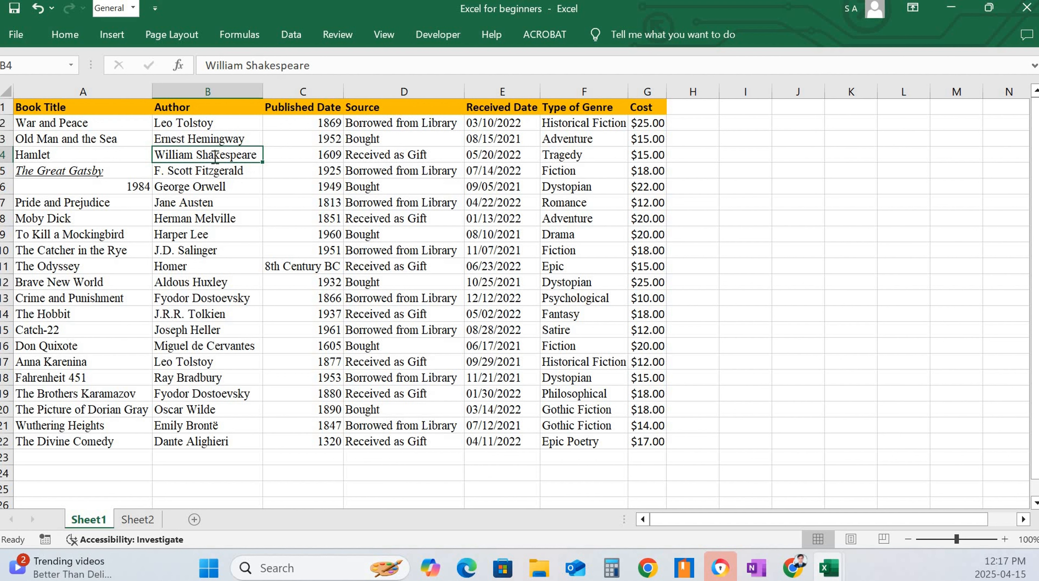
pyautogui.write('i')
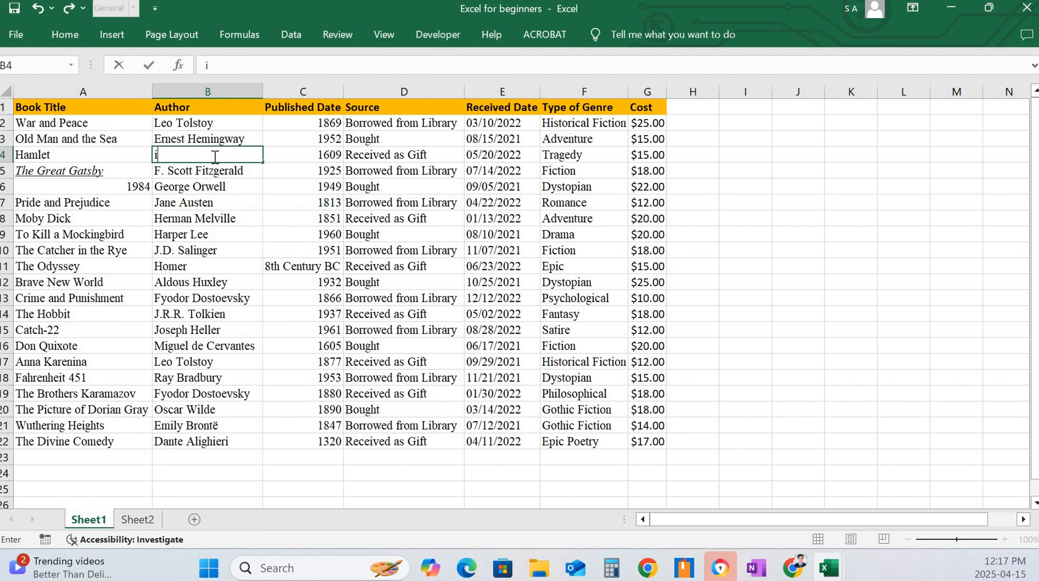
pyautogui.press('Escape')
pyautogui.click(273, 190)
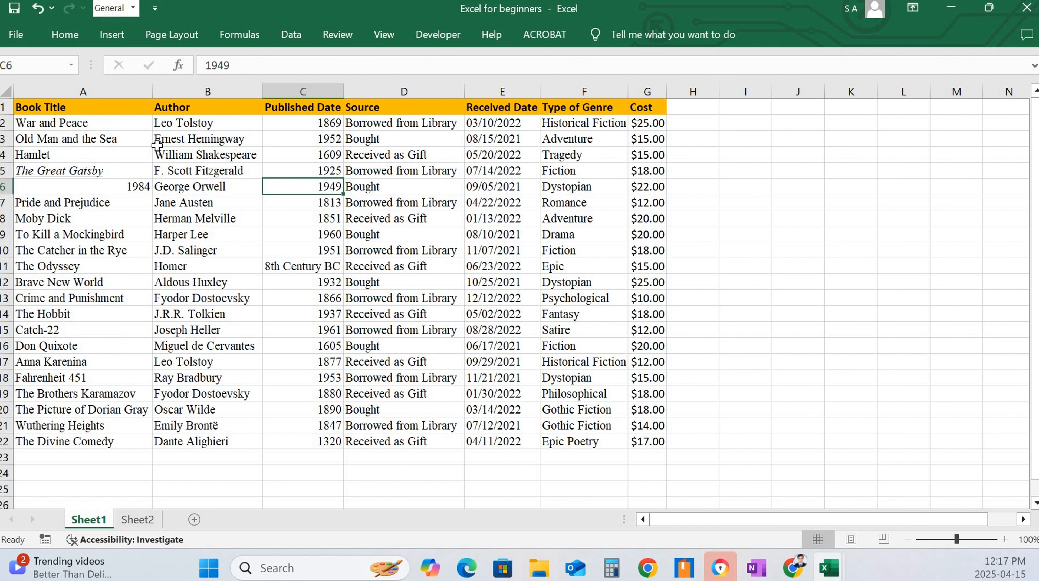
# Freeze the top row of Sheet1 so the column headings stay in view above the book records
pyautogui.scroll(-12, 453, 193)
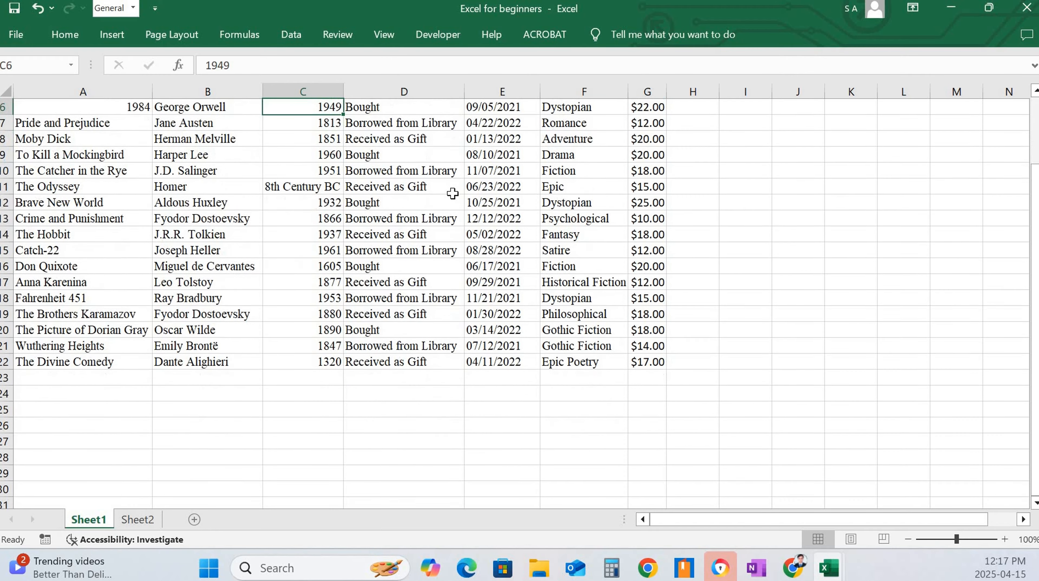
pyautogui.scroll(11, 456, 219)
pyautogui.scroll(2, 402, 150)
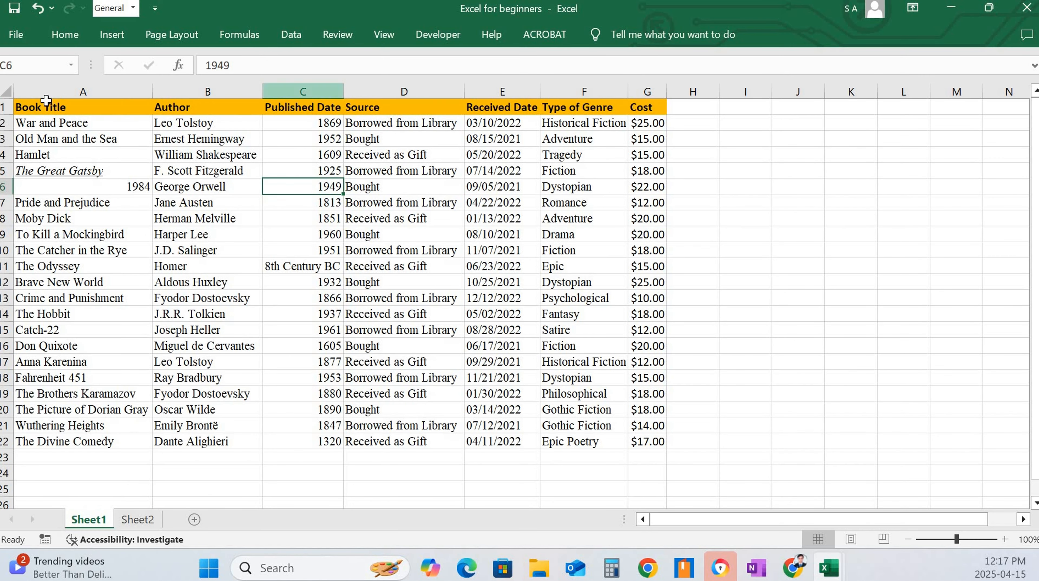
pyautogui.scroll(-5, 423, 287)
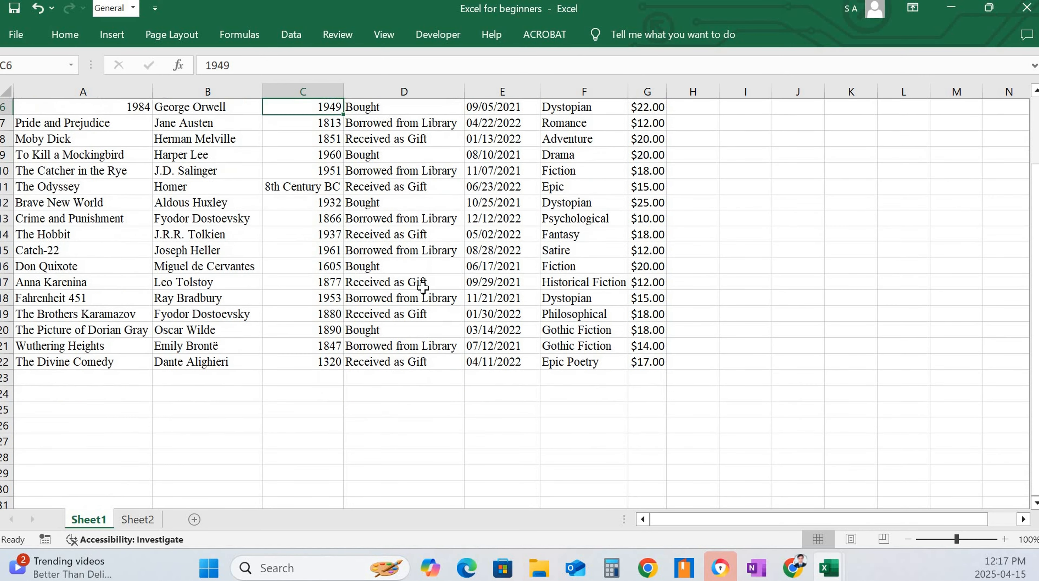
pyautogui.scroll(5, 424, 287)
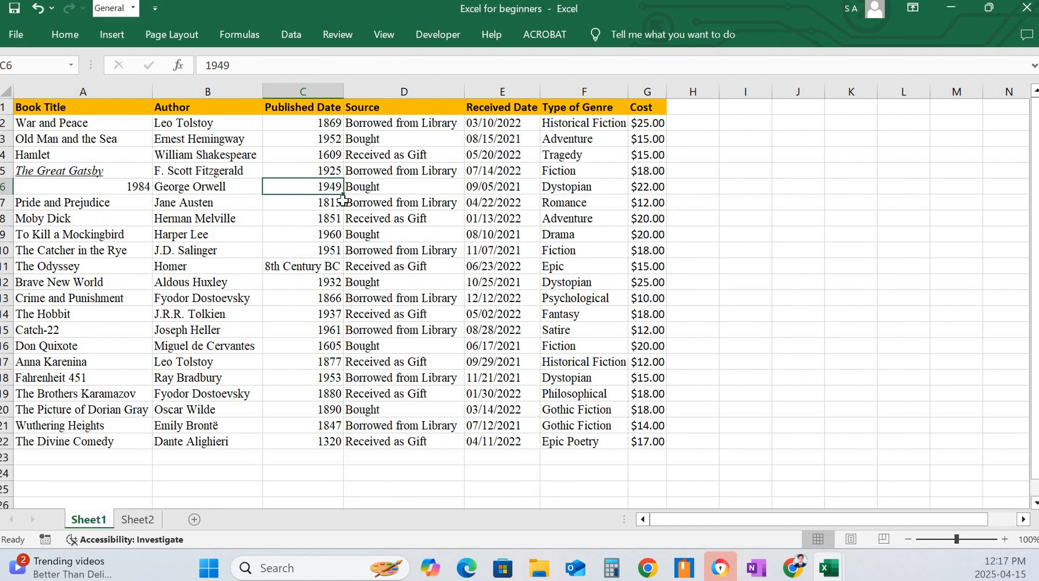
pyautogui.hotkey('ctrl', 'Home')
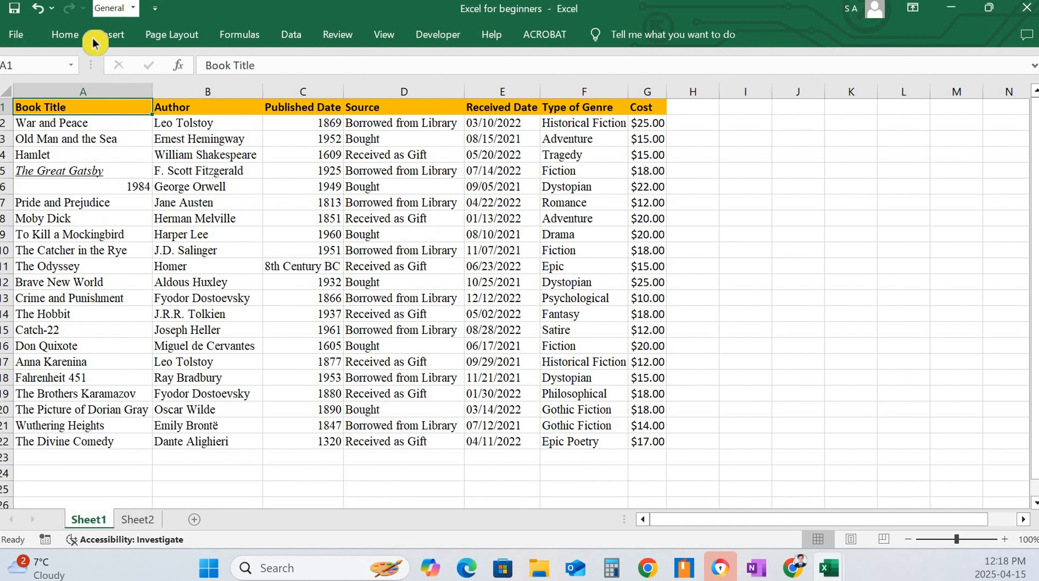
pyautogui.click(383, 41)
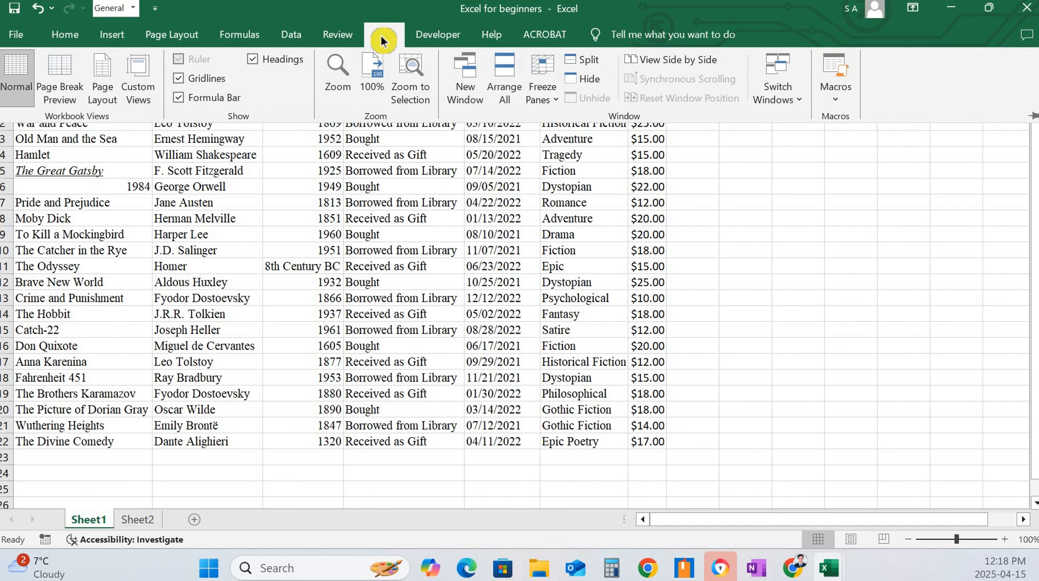
pyautogui.click(558, 104)
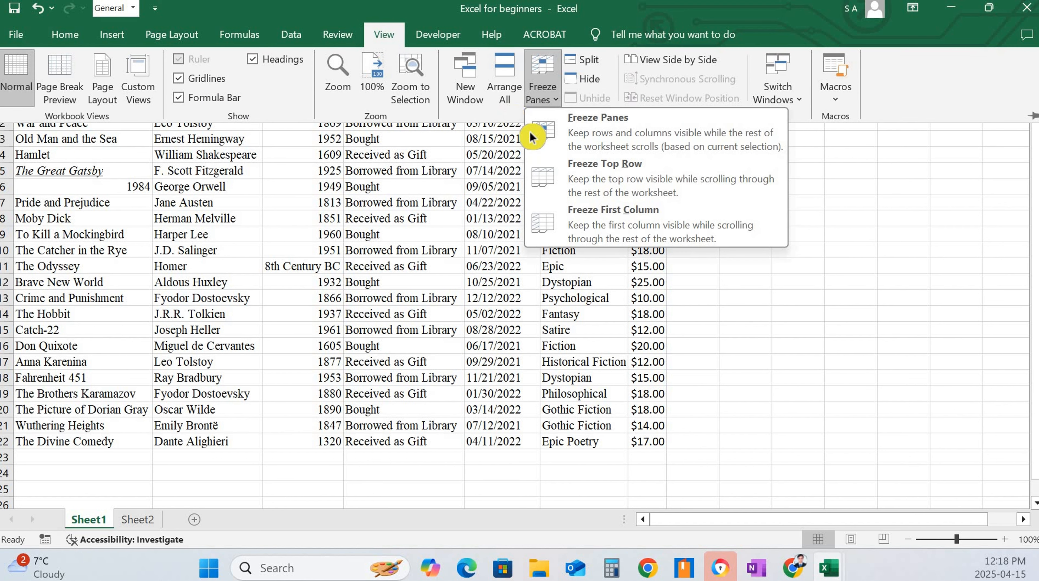
pyautogui.click(617, 185)
pyautogui.scroll(-5, 707, 299)
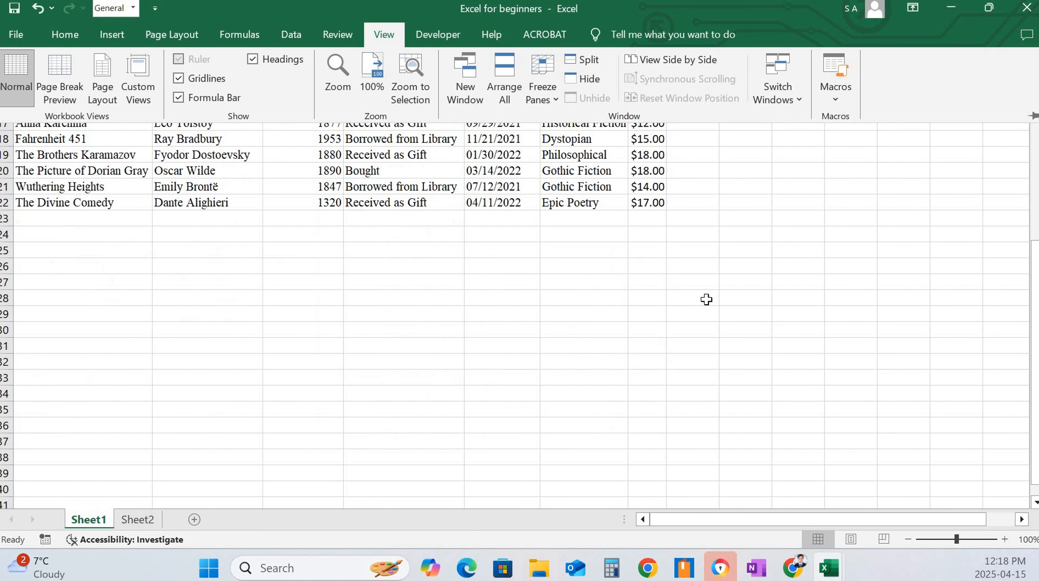
pyautogui.scroll(5, 707, 299)
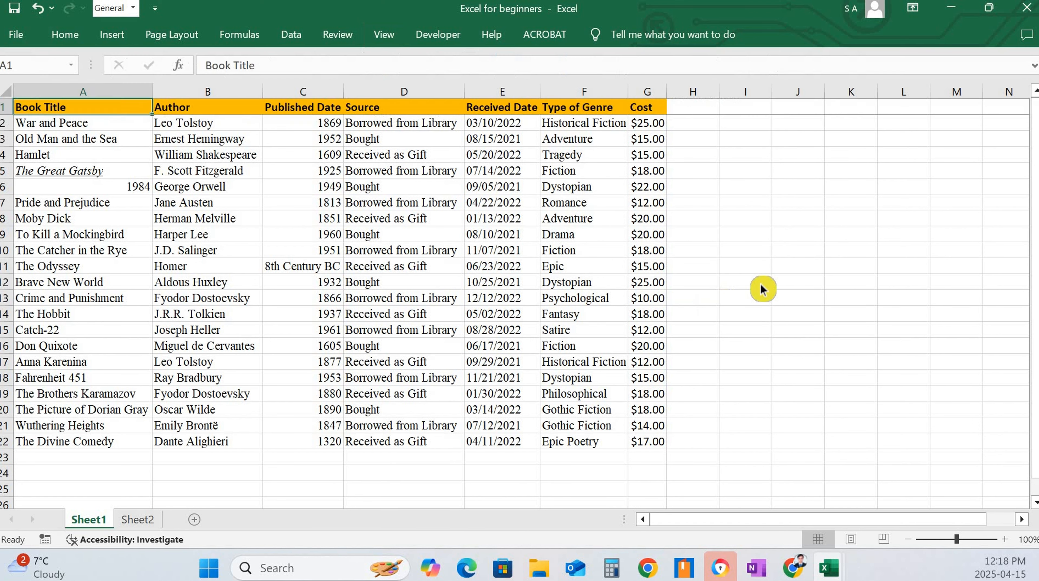
pyautogui.rightClick(707, 298)
pyautogui.click(729, 286)
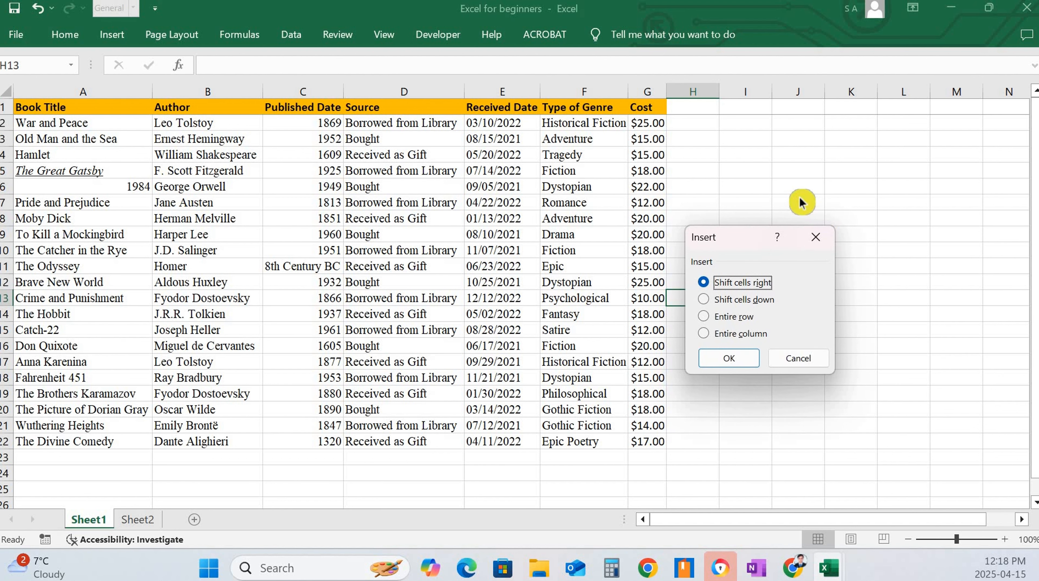
pyautogui.click(816, 237)
pyautogui.click(745, 202)
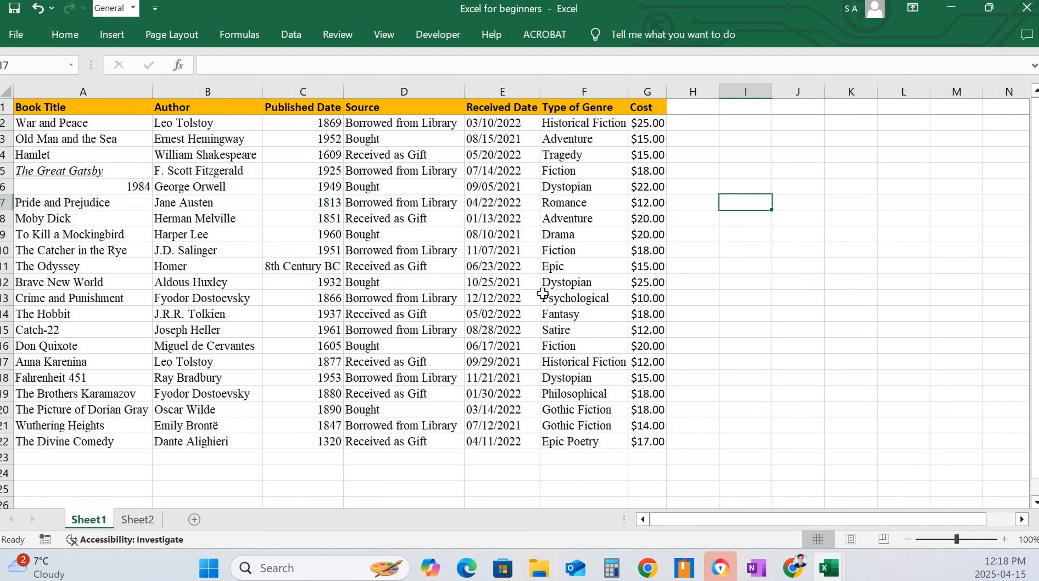
pyautogui.scroll(-8, 541, 287)
pyautogui.scroll(8, 535, 285)
pyautogui.scroll(-3, 474, 231)
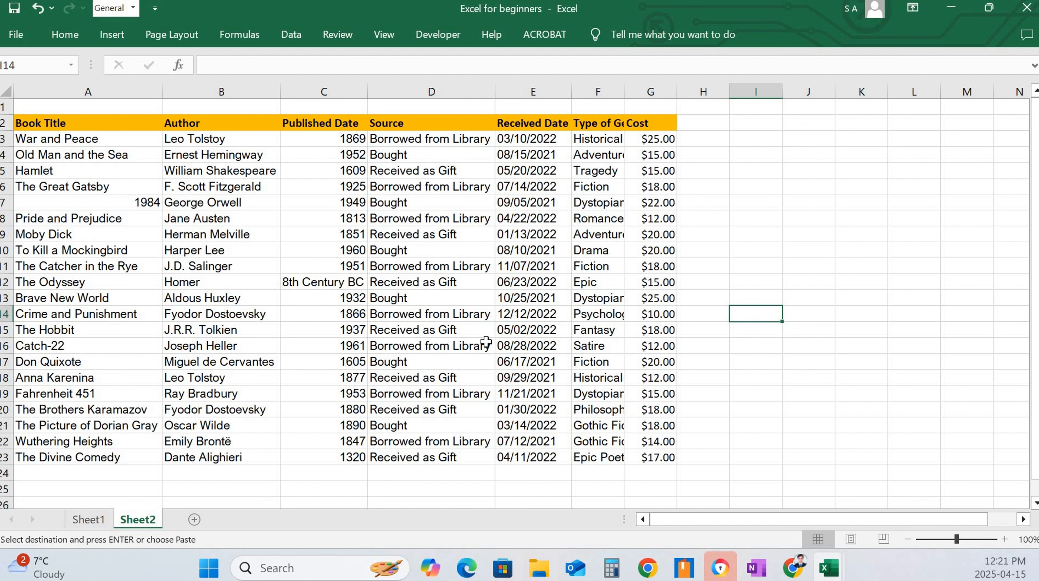
# Enter the title About Books in cell B1 above the book table on Sheet2
pyautogui.click(239, 106)
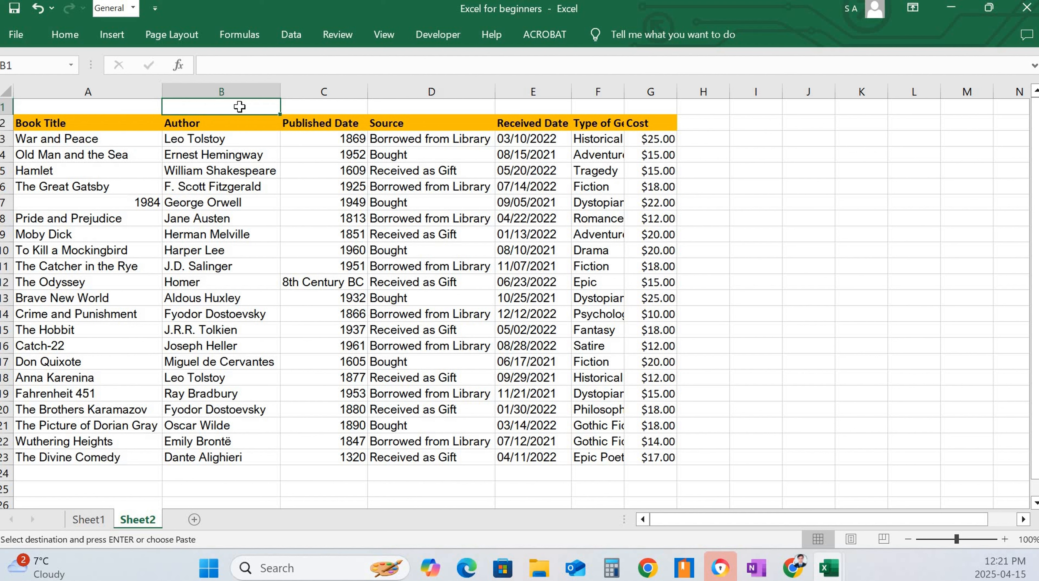
pyautogui.write('A')
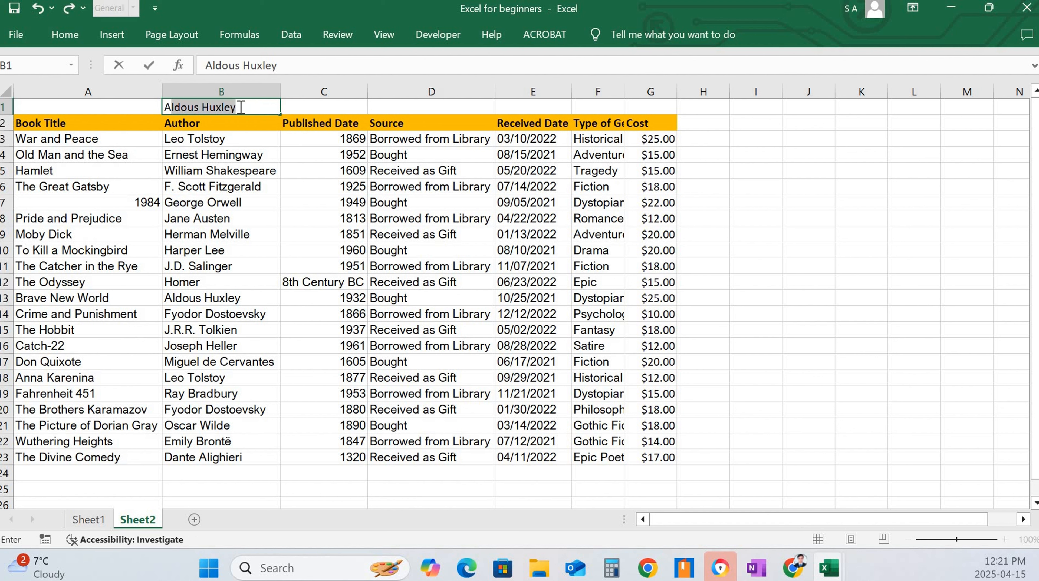
pyautogui.write('bo')
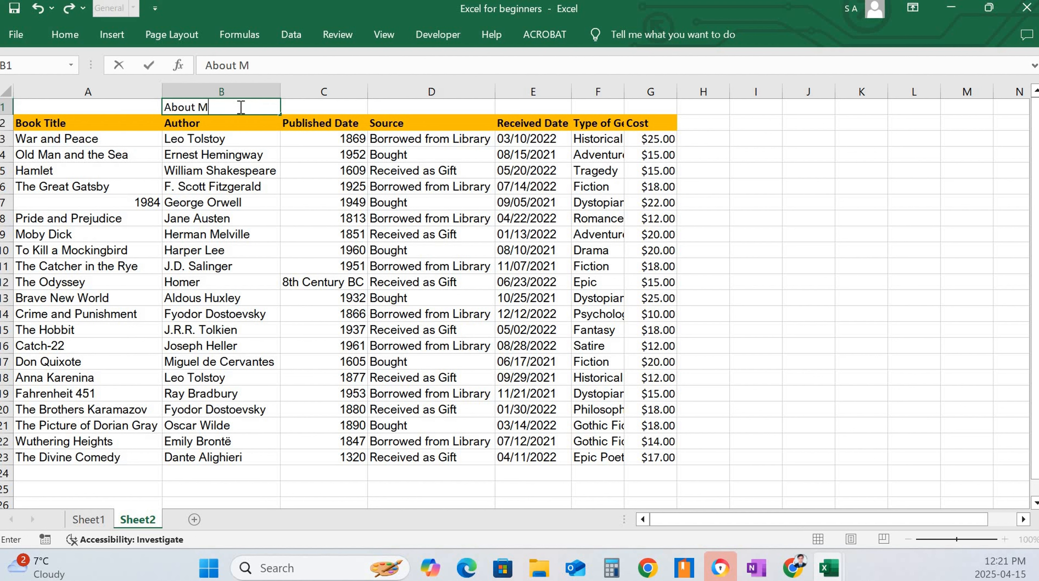
pyautogui.write('ut Books')
pyautogui.click(794, 202)
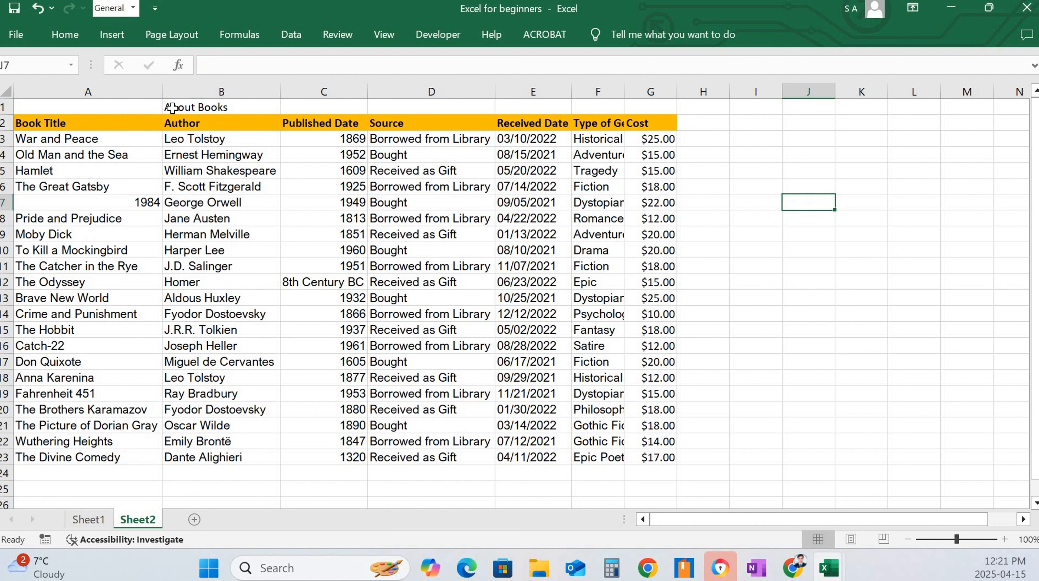
# Make the About Books title in cell B1 bold and set its font size to 18, then raise it to 28
pyautogui.click(228, 110)
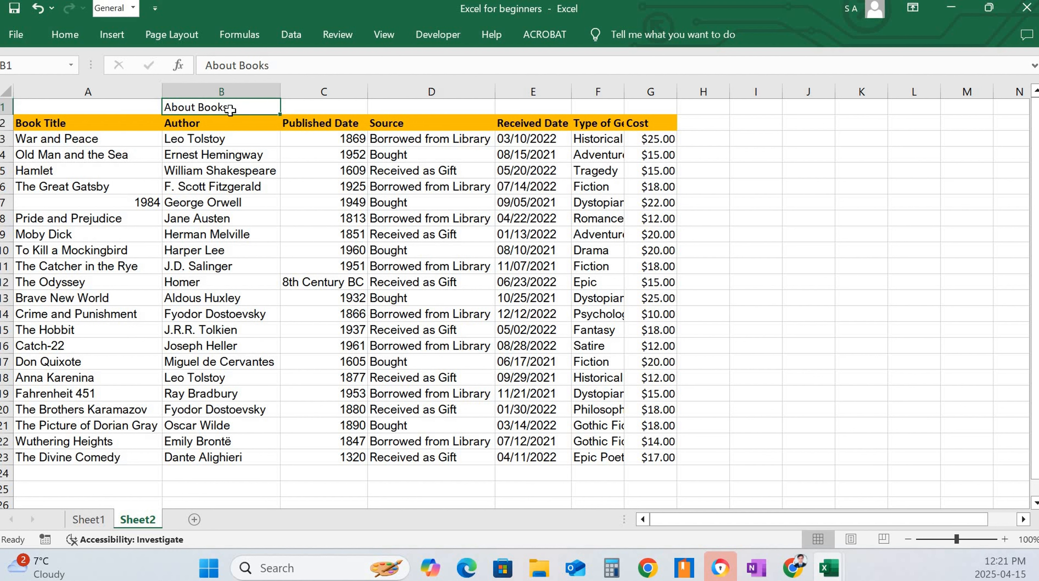
pyautogui.click(65, 34)
pyautogui.click(205, 66)
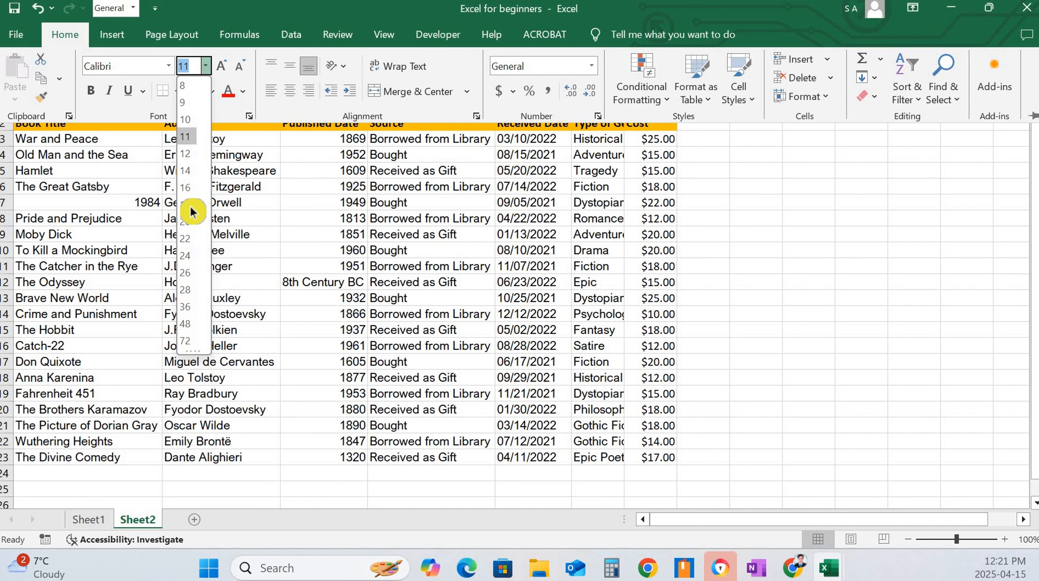
pyautogui.click(192, 211)
pyautogui.click(90, 90)
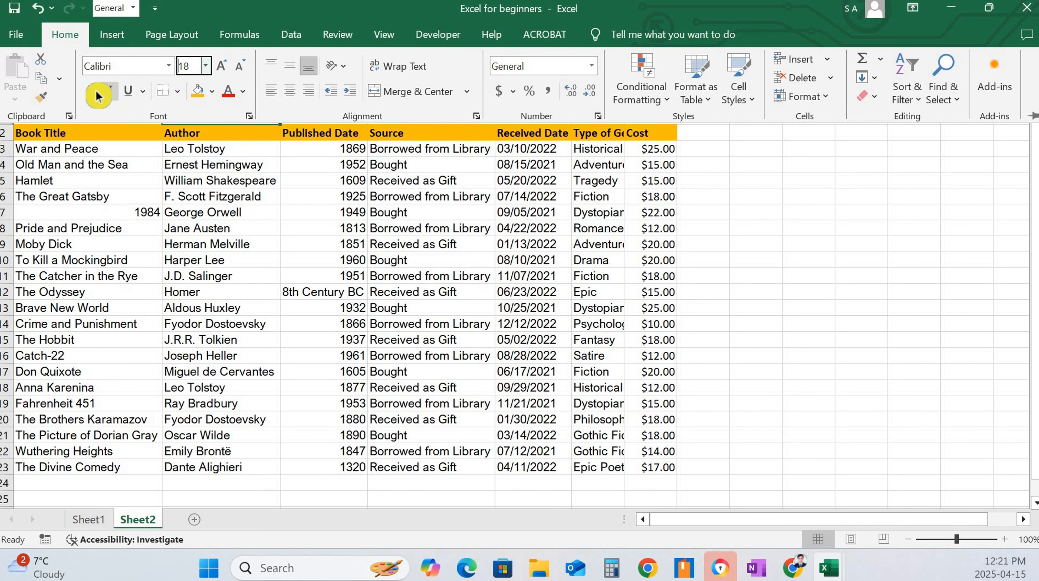
pyautogui.click(206, 66)
pyautogui.click(202, 297)
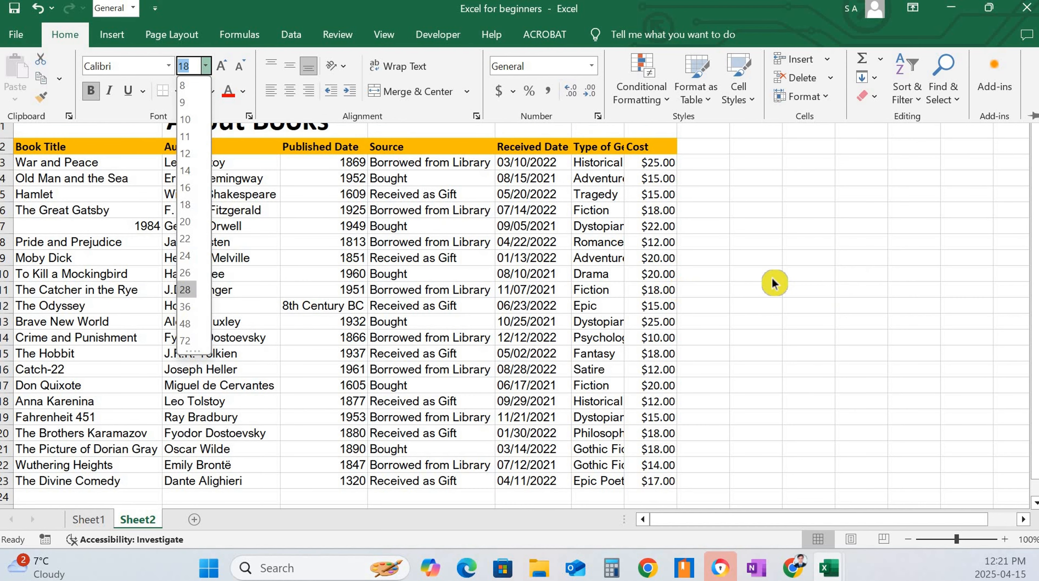
pyautogui.click(785, 299)
pyautogui.click(855, 179)
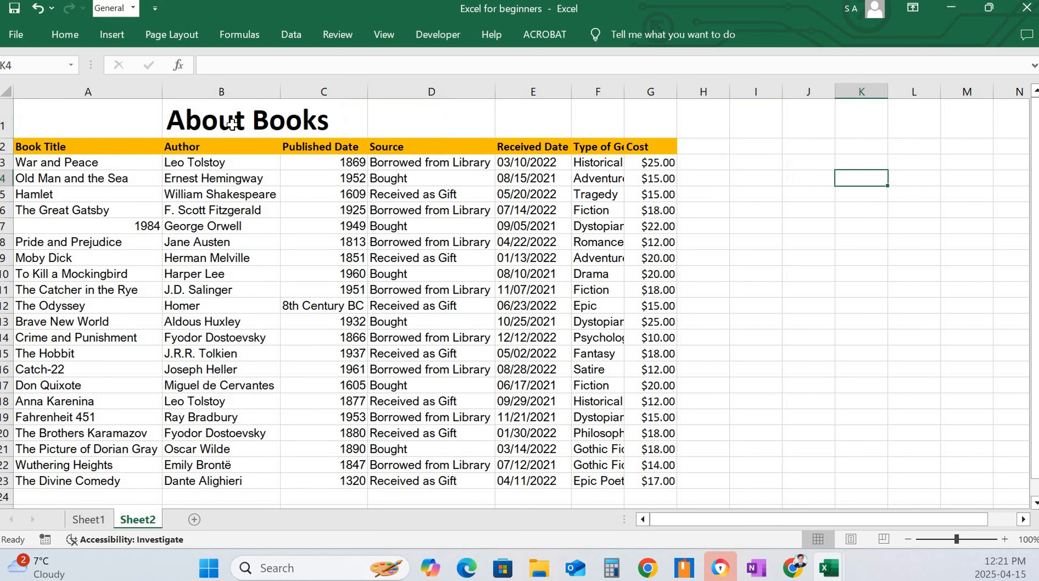
# Merge cells A1 to G1 on Sheet2 and center the About Books title across the width of the book table
pyautogui.click(202, 122)
pyautogui.click(333, 123)
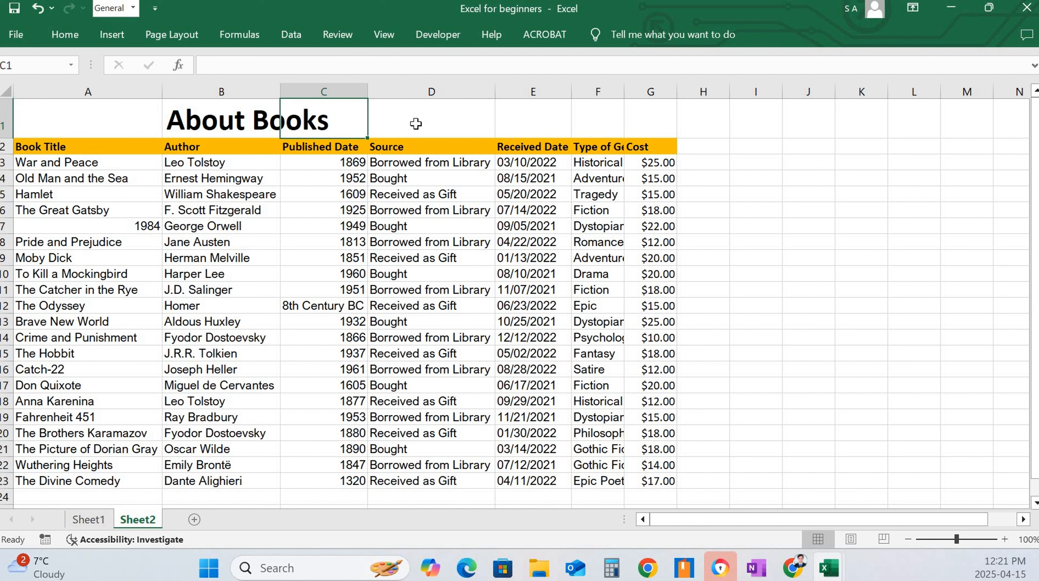
pyautogui.click(138, 113)
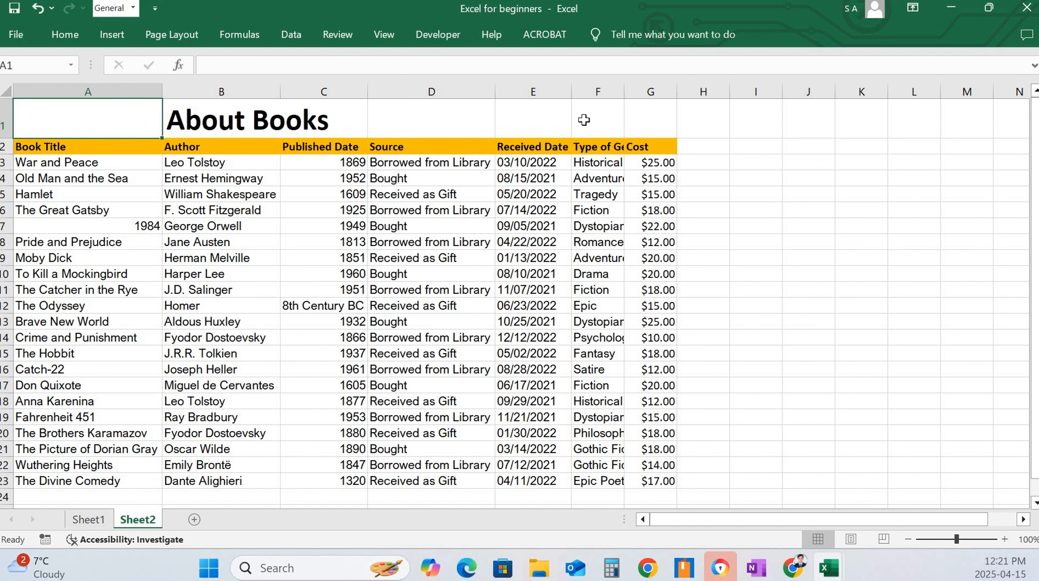
pyautogui.click(679, 126)
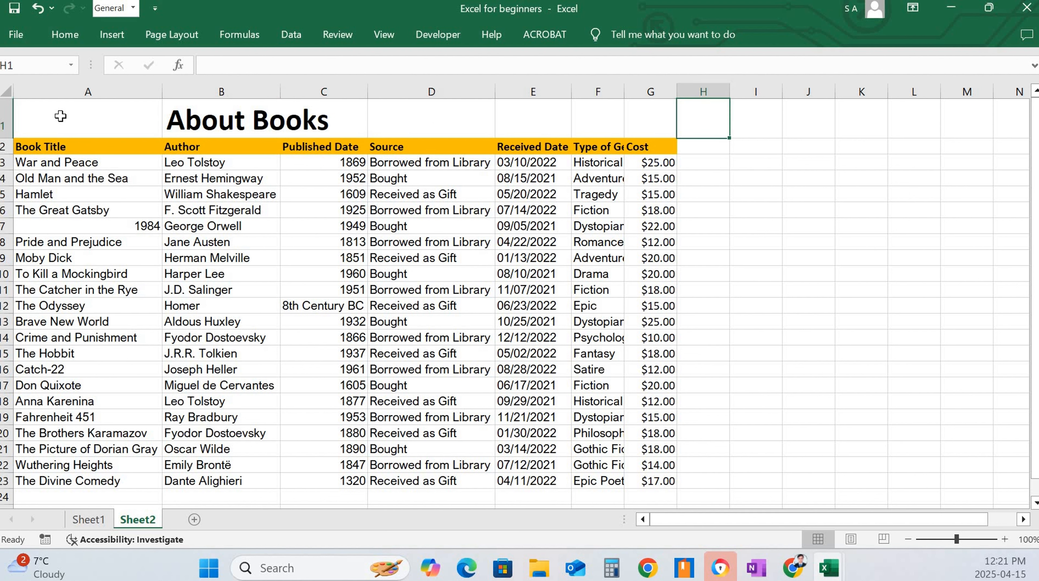
pyautogui.moveTo(65, 120); pyautogui.dragTo(649, 124)
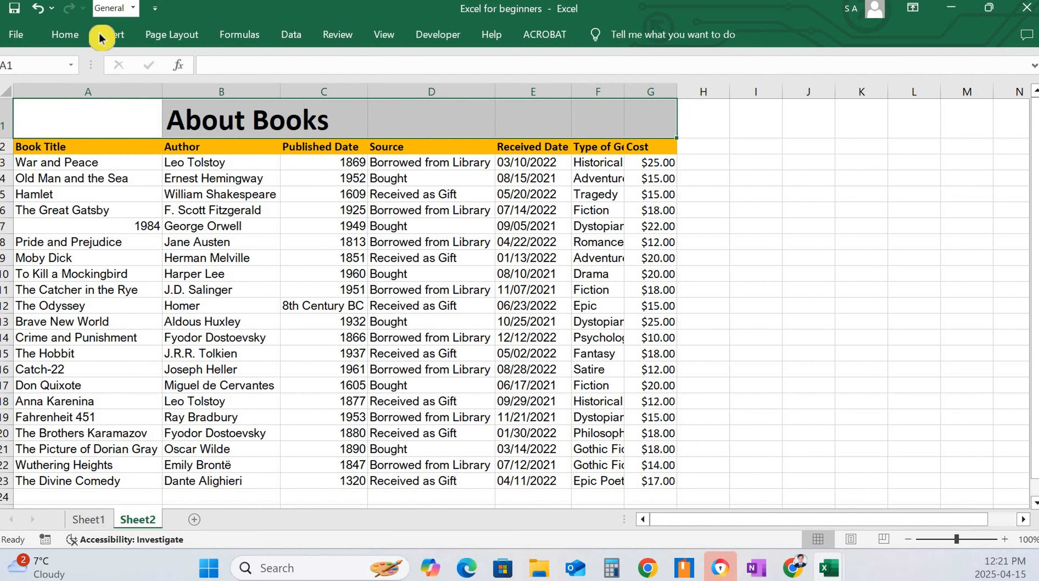
pyautogui.click(67, 38)
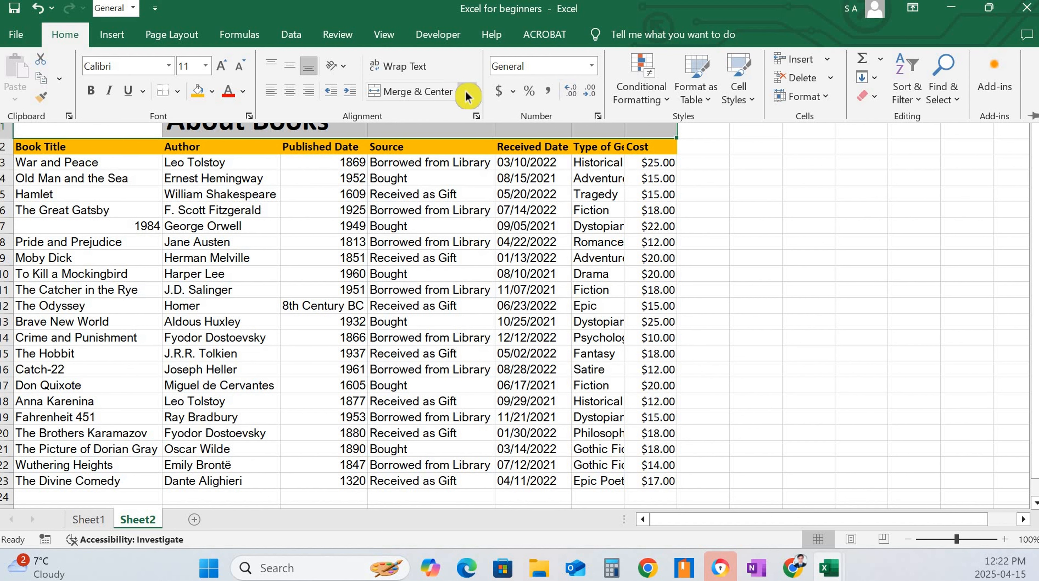
pyautogui.click(431, 95)
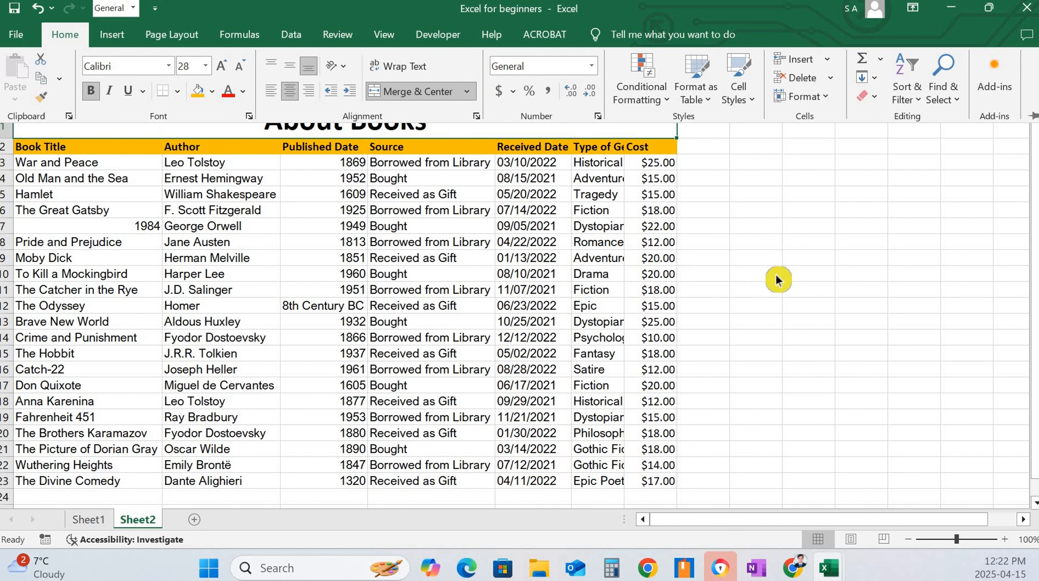
pyautogui.hotkey('ctrl', 'F1')
pyautogui.click(758, 176)
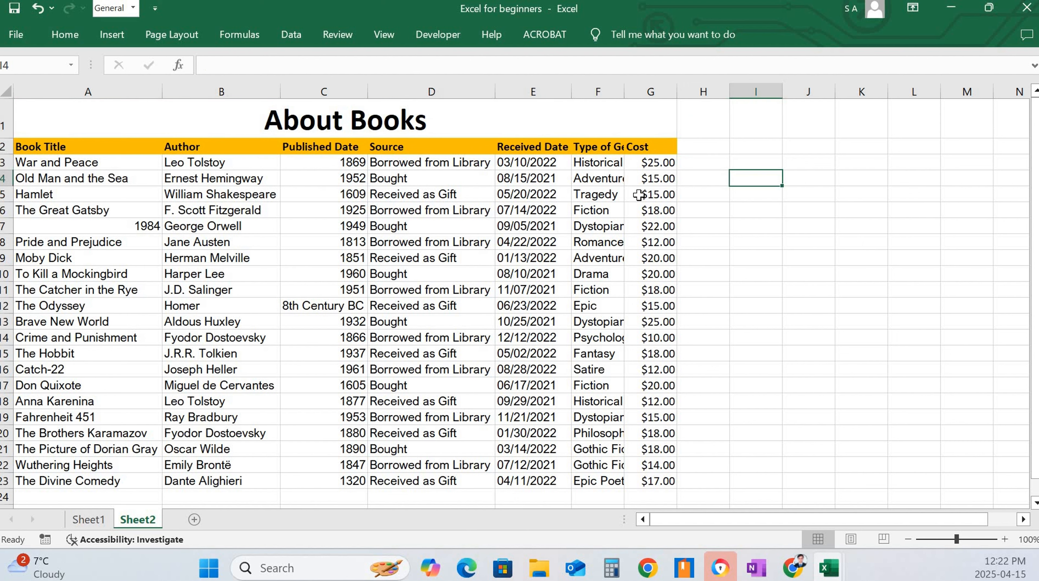
# Move the active cell from I4 two columns across and four rows down to K8, one cell at a time
pyautogui.press('Right')
pyautogui.press('Right')
pyautogui.press('Down')
pyautogui.press('Down')
pyautogui.press('Down')
pyautogui.press('Down')
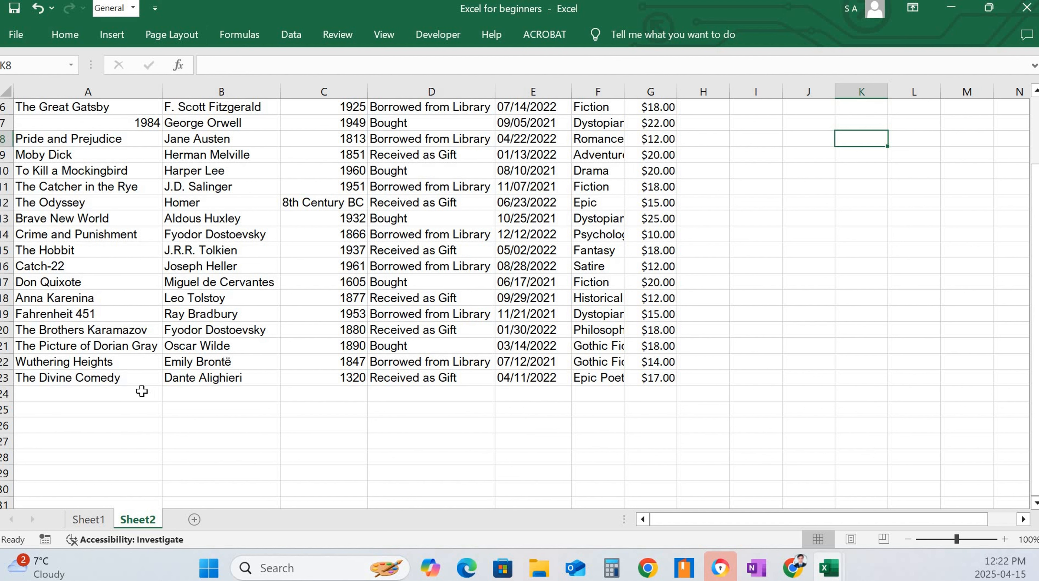
# Move the active cell along the Divine Comedy row from A23 to H23, back to A23, and across to H23 again
pyautogui.click(40, 382)
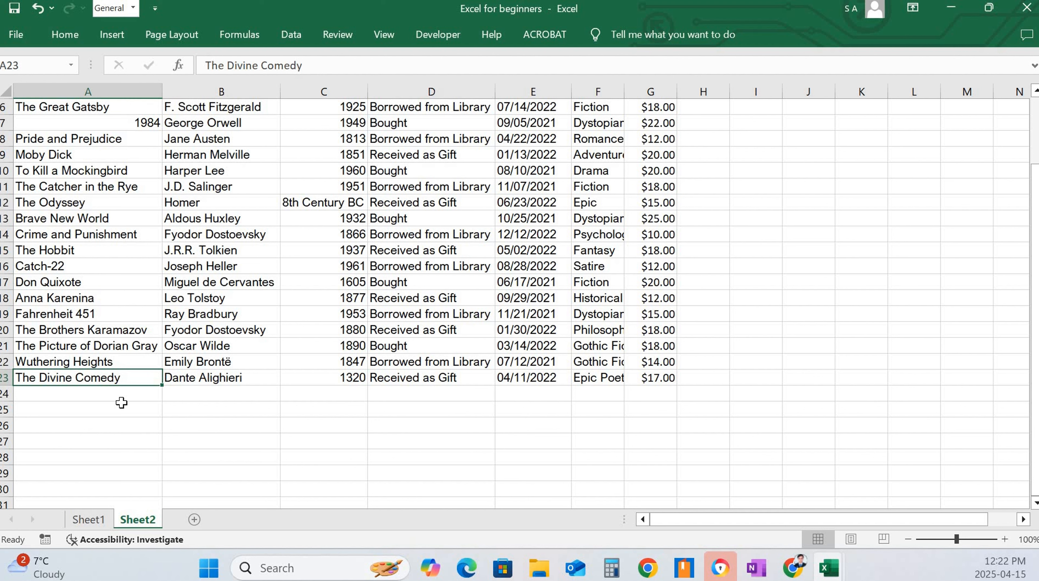
pyautogui.press('Right')
pyautogui.press('Right')
pyautogui.press('Right')
pyautogui.press('Right')
pyautogui.press('Right')
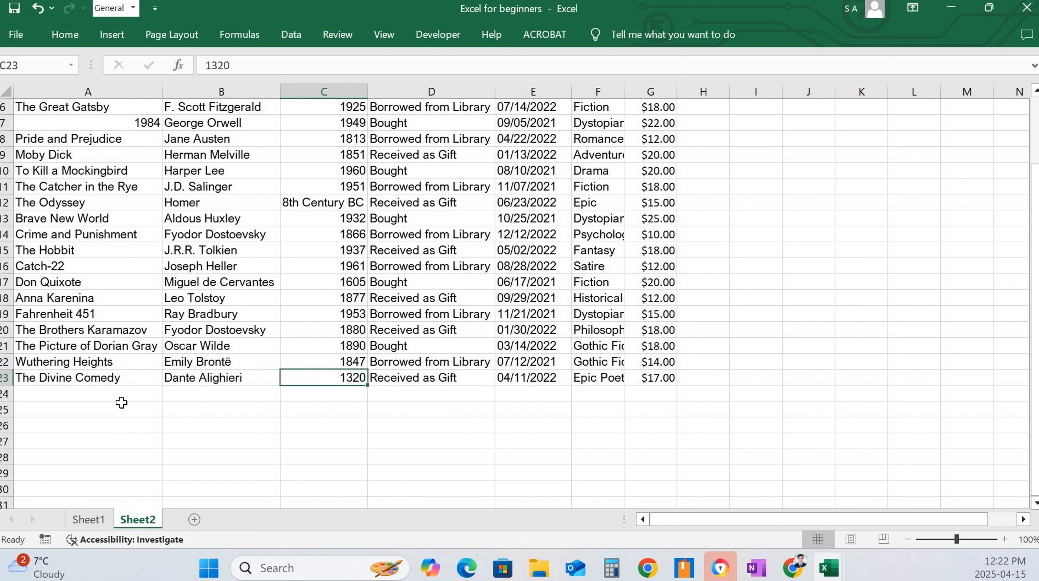
pyautogui.press('Right')
pyautogui.press('Right')
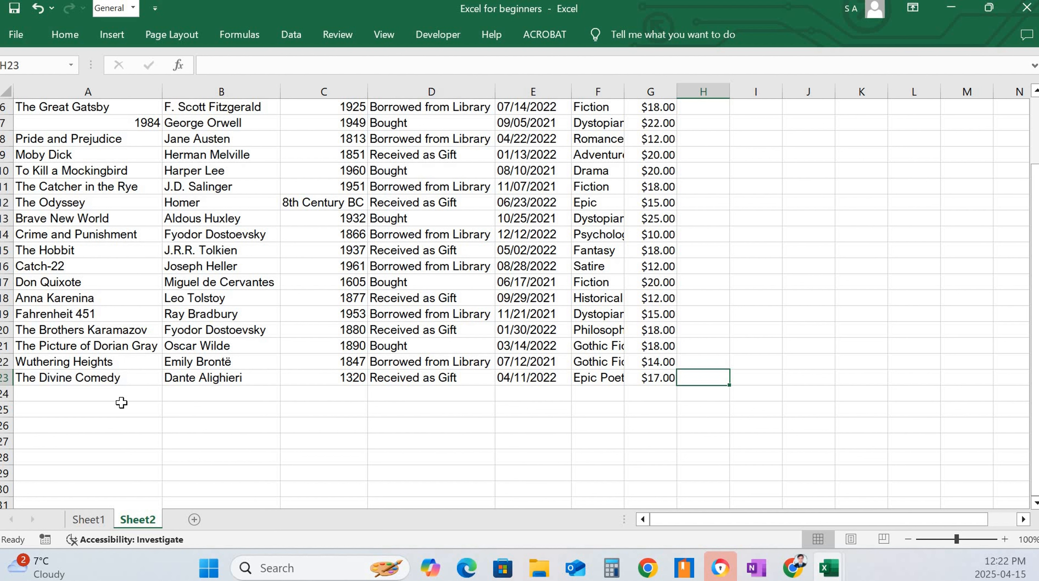
pyautogui.press('Left')
pyautogui.press('Left')
pyautogui.press('Left')
pyautogui.press('Left')
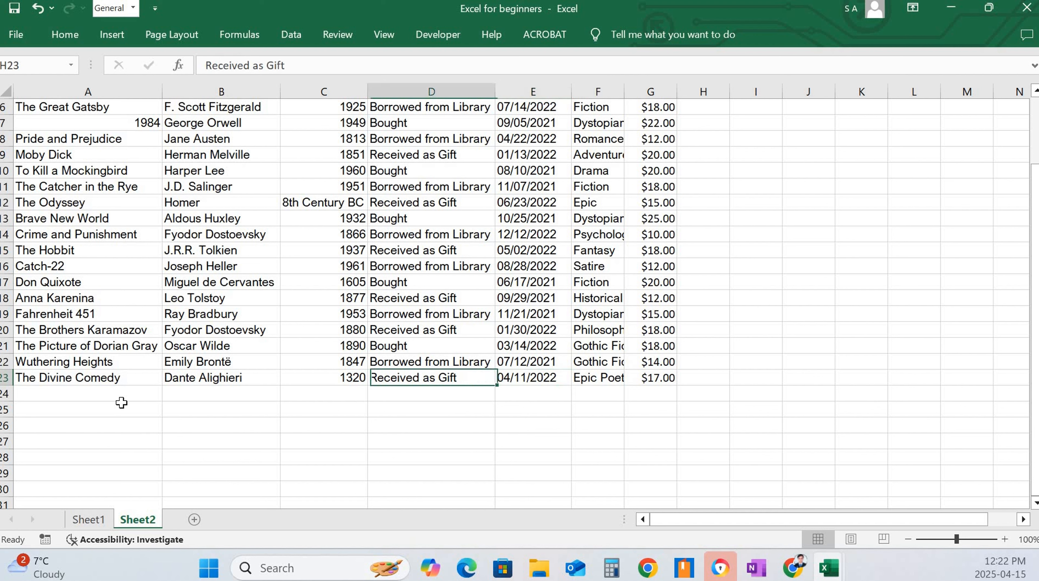
pyautogui.press('Left')
pyautogui.press('Left')
pyautogui.press('Left')
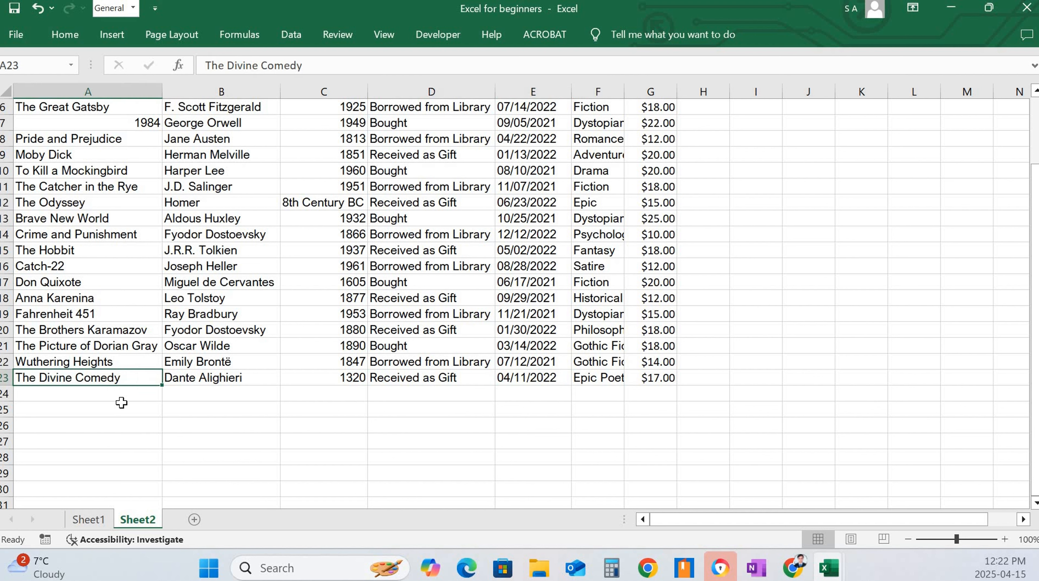
pyautogui.press('Right')
pyautogui.press('Right')
pyautogui.press('Right')
pyautogui.press('Right')
pyautogui.press('Right')
pyautogui.press('Right')
pyautogui.press('Right')
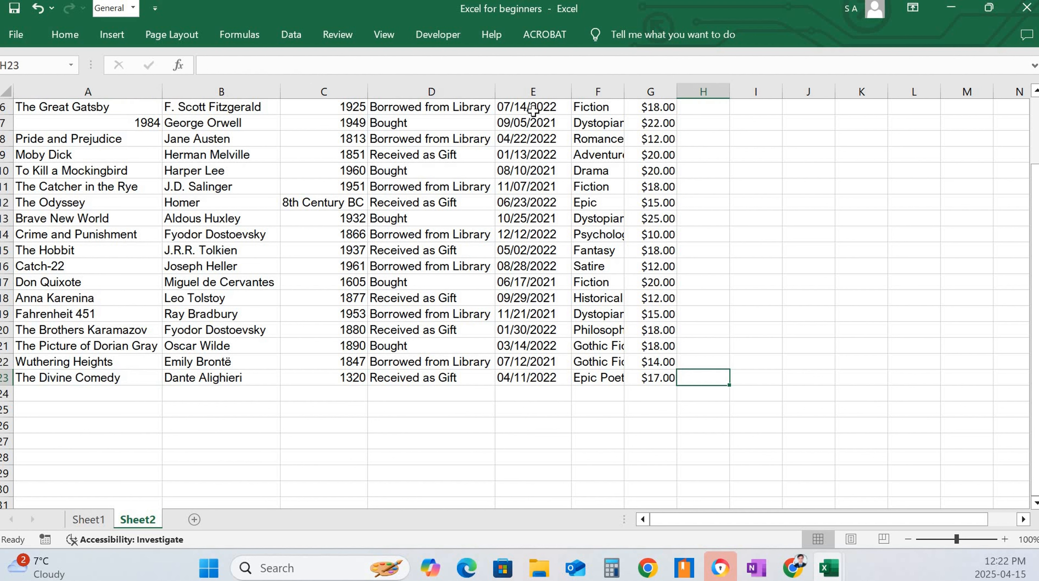
# Move the active cell down the Source column from D6 to D21, then back up to D10
pyautogui.click(464, 113)
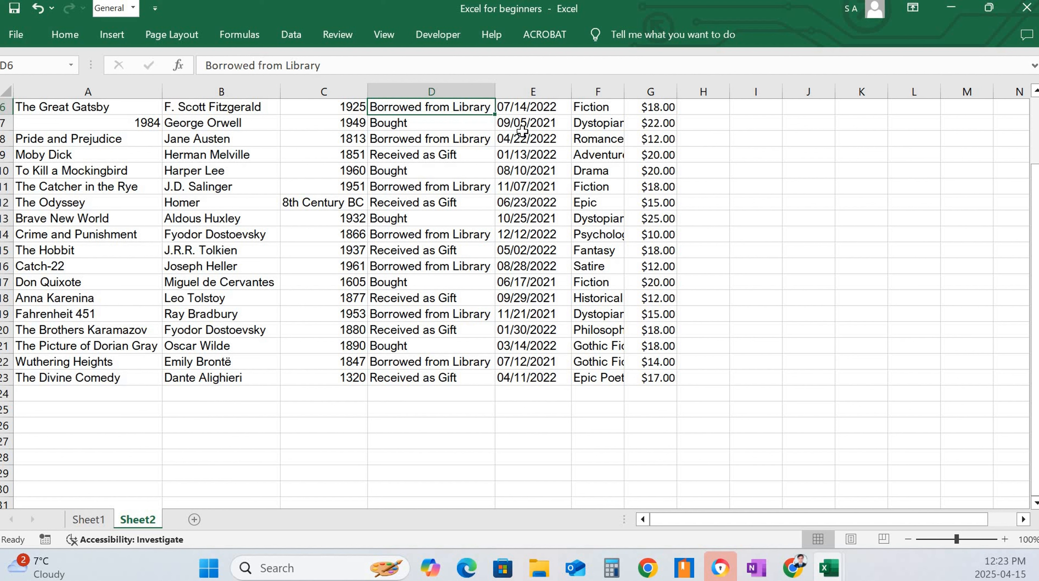
pyautogui.press('Down')
pyautogui.press('Down')
pyautogui.press('Down')
pyautogui.press('Down')
pyautogui.press('Down')
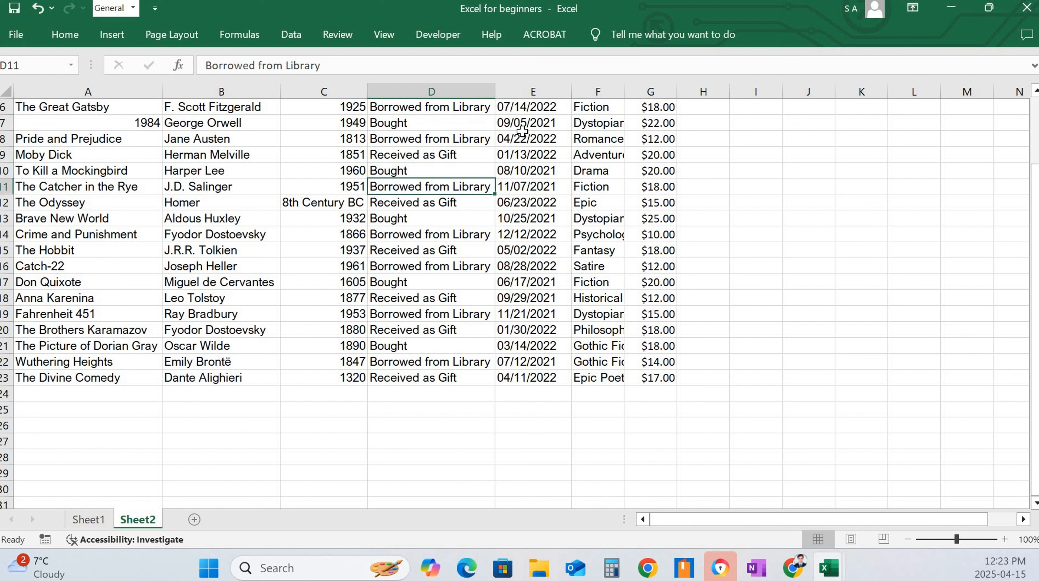
pyautogui.press('Down')
pyautogui.press('Down')
pyautogui.press('Down')
pyautogui.press('Down')
pyautogui.press('Down')
pyautogui.press('Down')
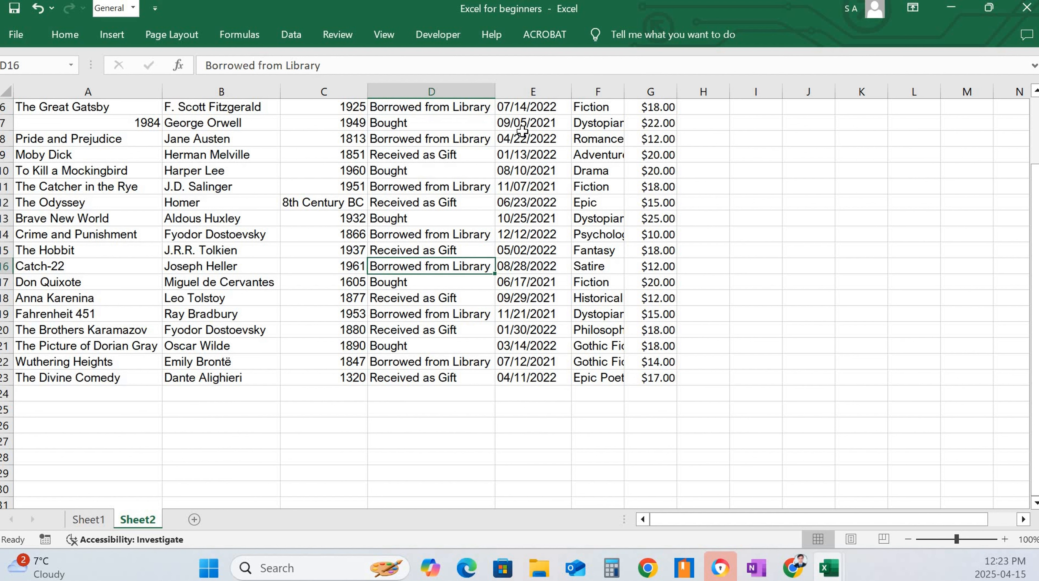
pyautogui.press('Down')
pyautogui.press('Down')
pyautogui.press('Down')
pyautogui.press('Down')
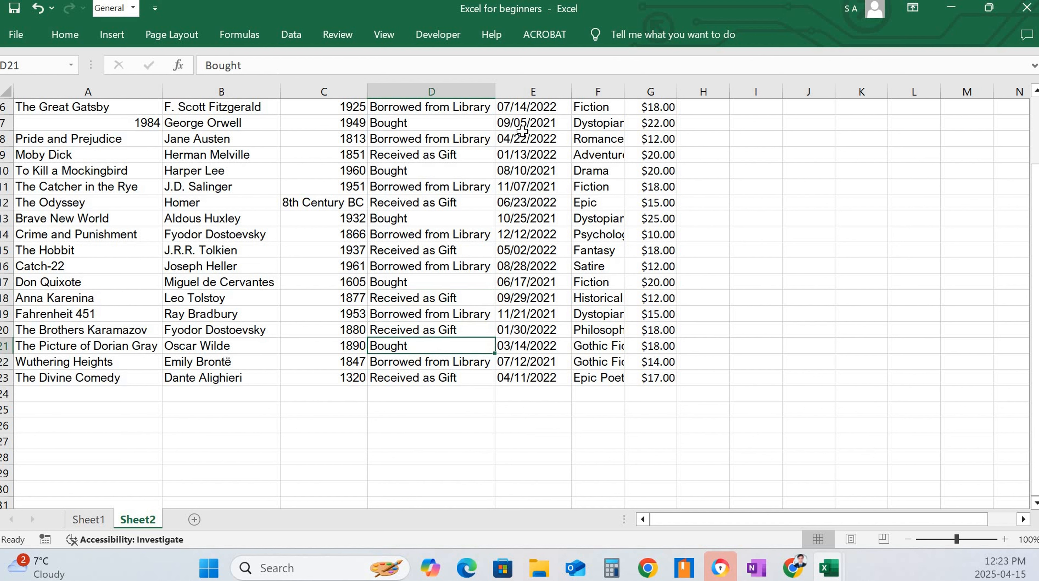
pyautogui.press('Up')
pyautogui.press('Up')
pyautogui.press('Up')
pyautogui.press('Up')
pyautogui.press('Up')
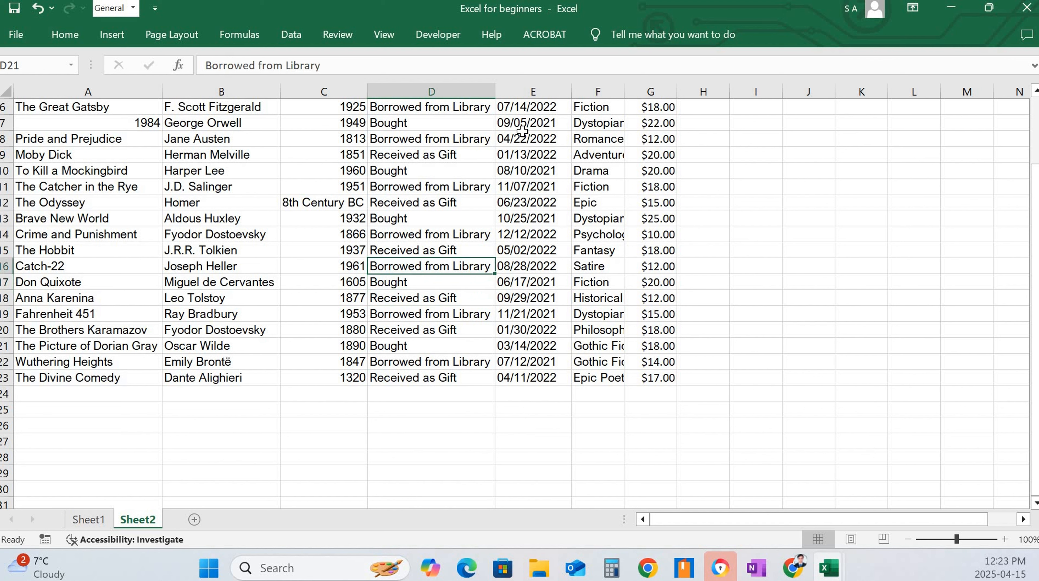
pyautogui.press('Up')
pyautogui.press('Up')
pyautogui.press('Up')
pyautogui.press('Up')
pyautogui.press('Up')
pyautogui.press('Up')
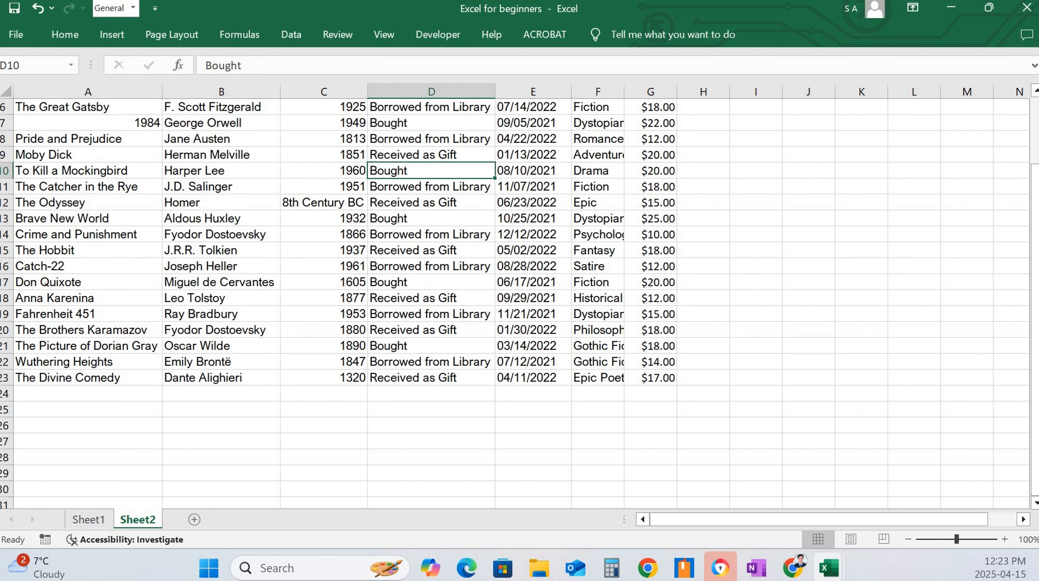
# Move the active cell across row 10 past the Cost column and back, then up and down the Source column
pyautogui.press('Right')
pyautogui.press('Right')
pyautogui.press('Right')
pyautogui.press('Right')
pyautogui.press('Right')
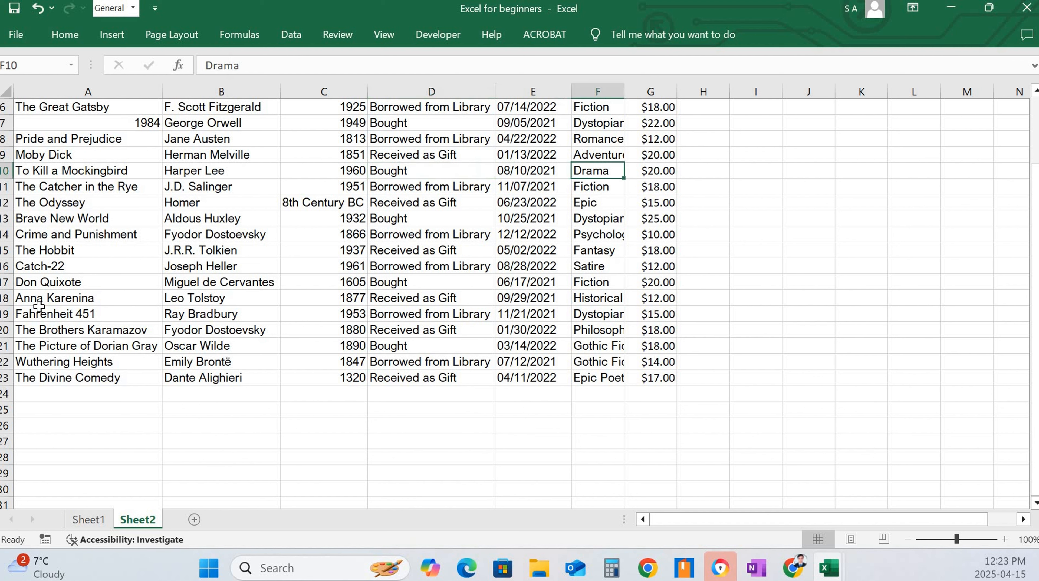
pyautogui.press('Left')
pyautogui.press('Left')
pyautogui.press('Left')
pyautogui.press('Left')
pyautogui.press('Left')
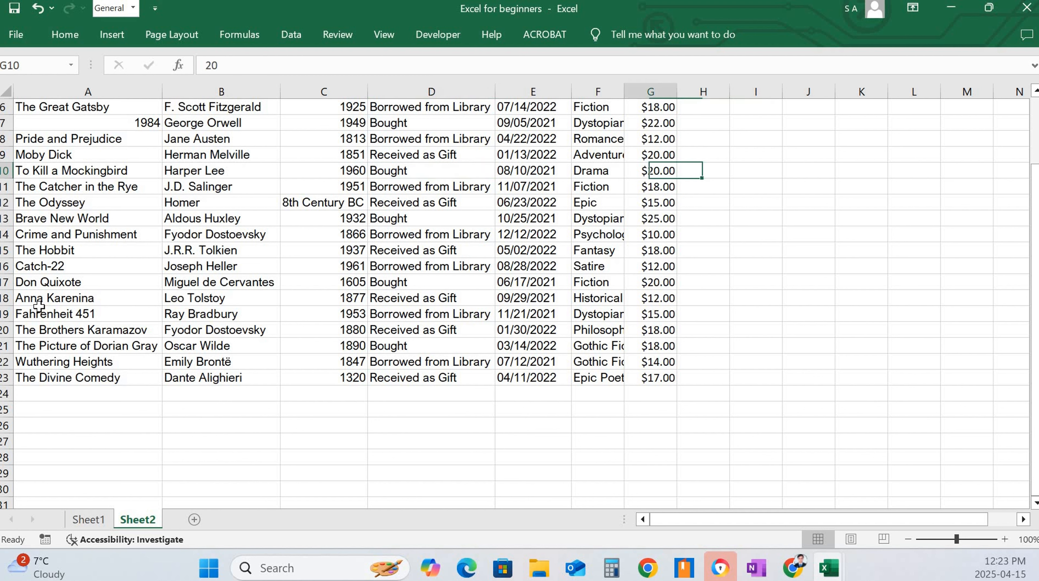
pyautogui.press('Up')
pyautogui.press('Up')
pyautogui.press('Up')
pyautogui.press('Up')
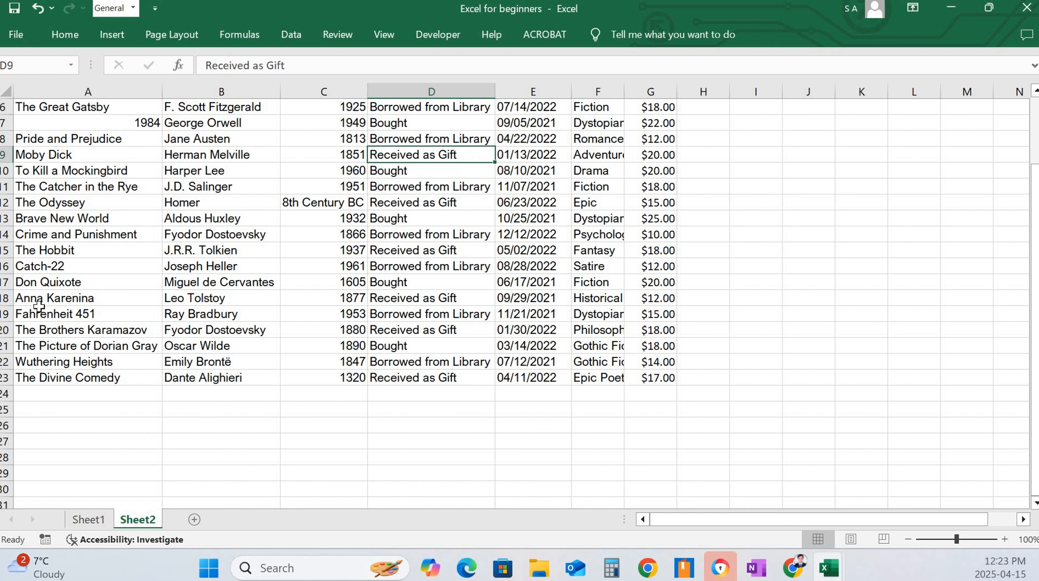
pyautogui.press('Down')
pyautogui.press('Down')
pyautogui.press('Down')
pyautogui.press('Down')
pyautogui.press('Down')
pyautogui.press('Down')
pyautogui.press('Down')
pyautogui.press('Down')
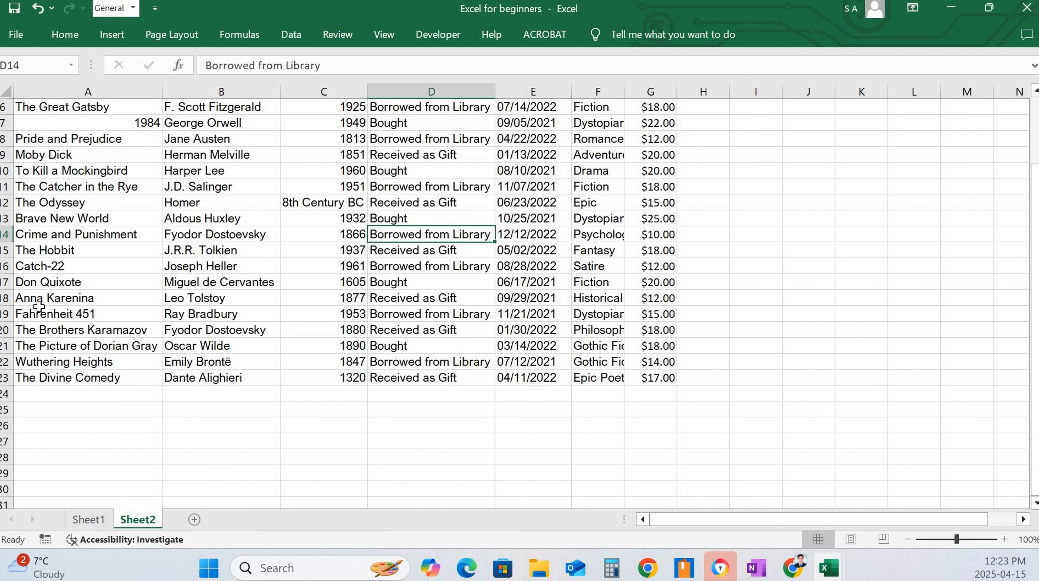
pyautogui.press('Down')
pyautogui.press('Down')
pyautogui.press('Down')
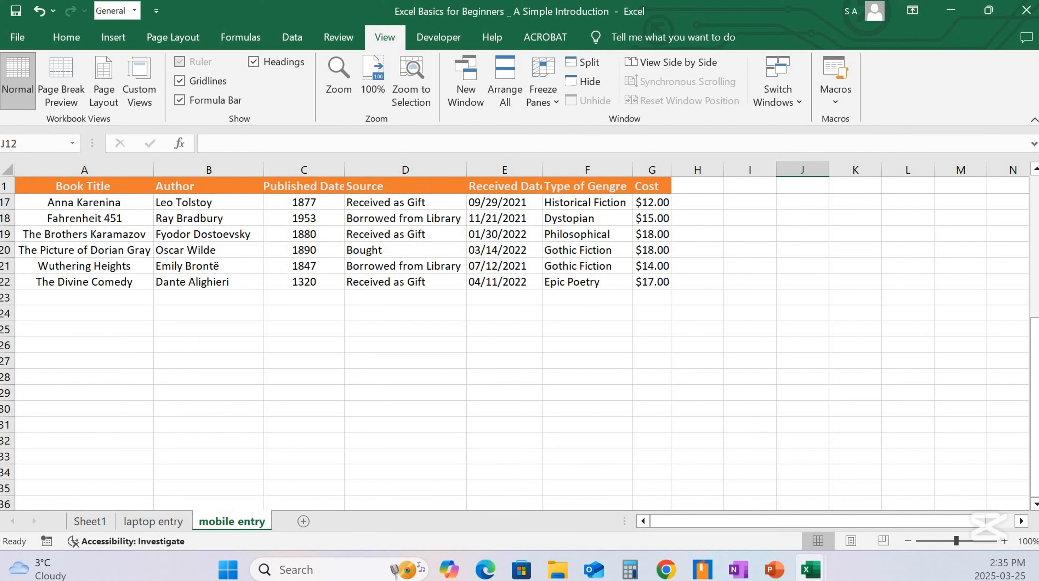
# Save the Excel Basics for Beginners _ A Simple Introduction workbook under its existing name
pyautogui.scroll(5, 452, 383)
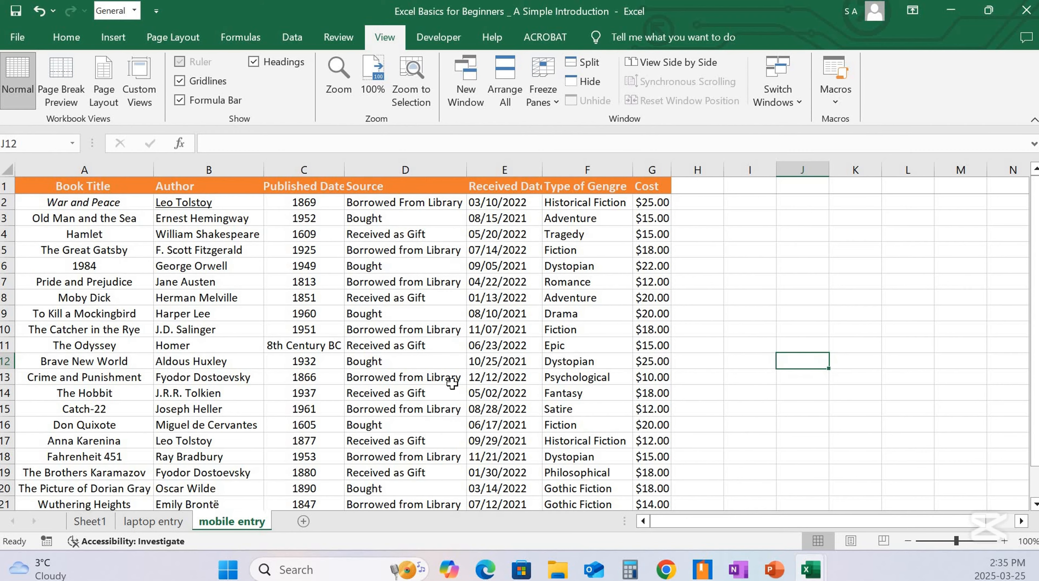
pyautogui.scroll(-3, 456, 386)
pyautogui.scroll(3, 773, 381)
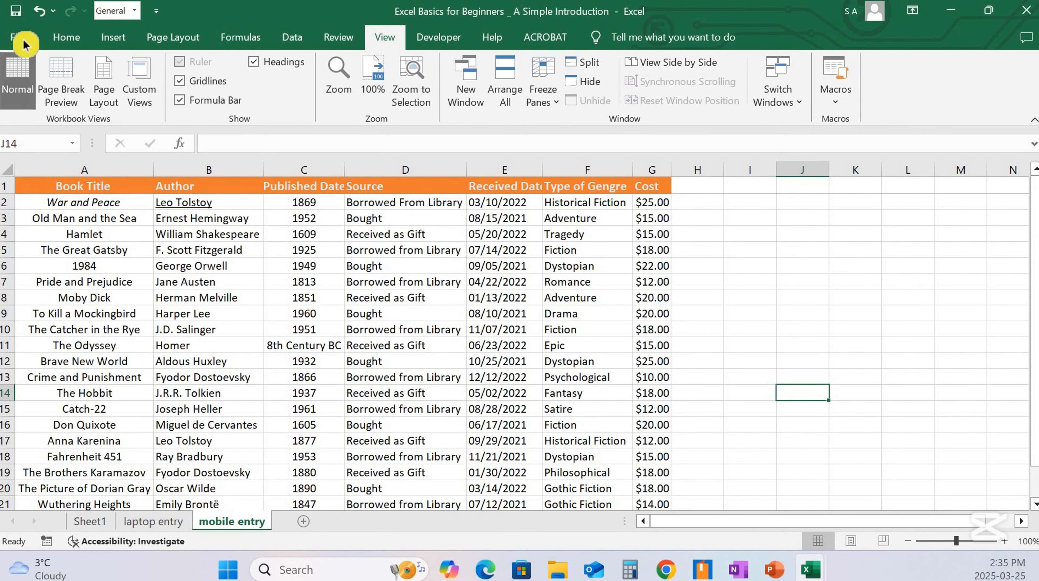
pyautogui.click(66, 37)
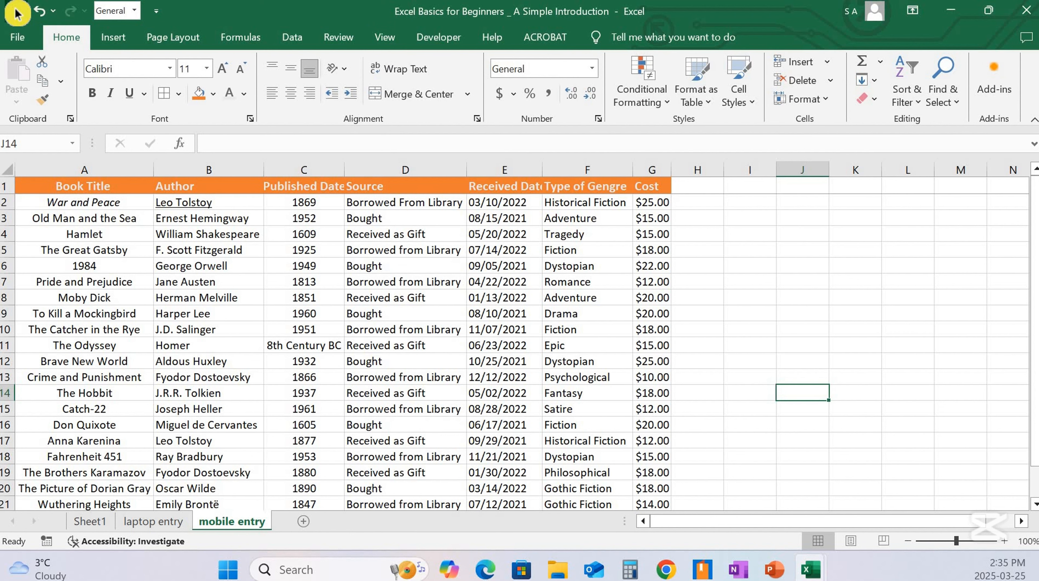
pyautogui.click(19, 44)
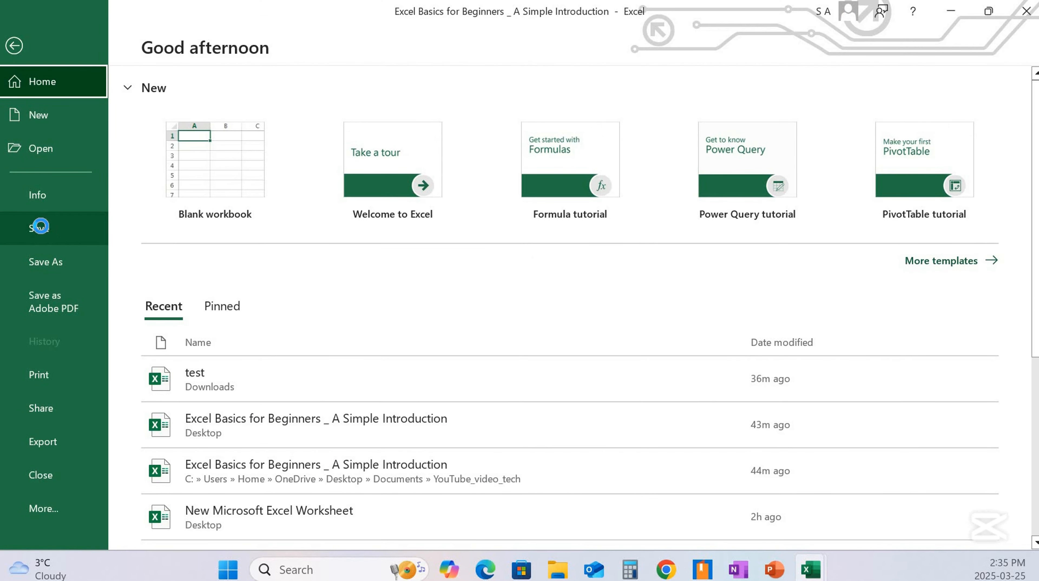
pyautogui.click(44, 230)
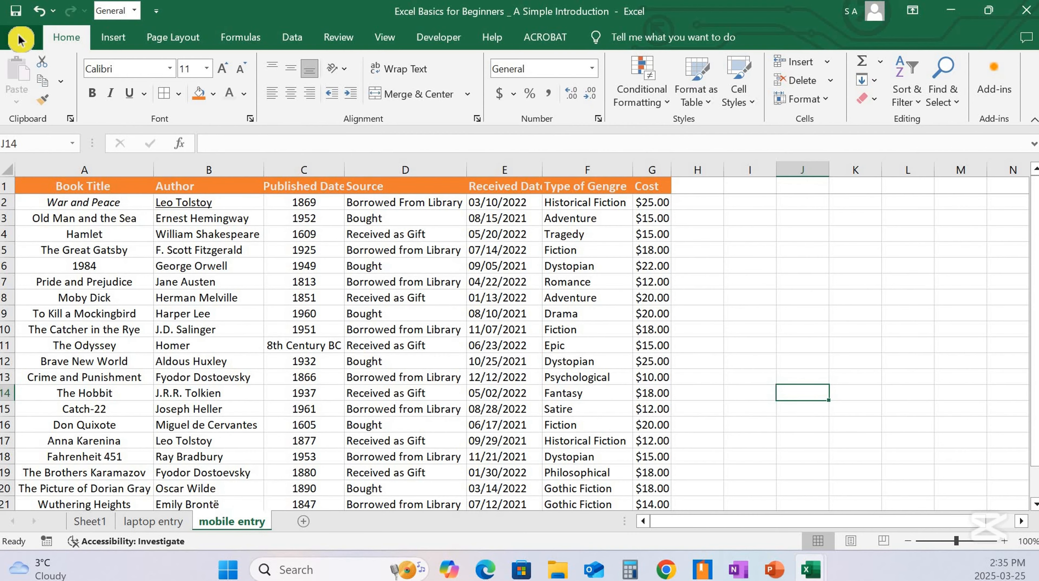
pyautogui.click(22, 39)
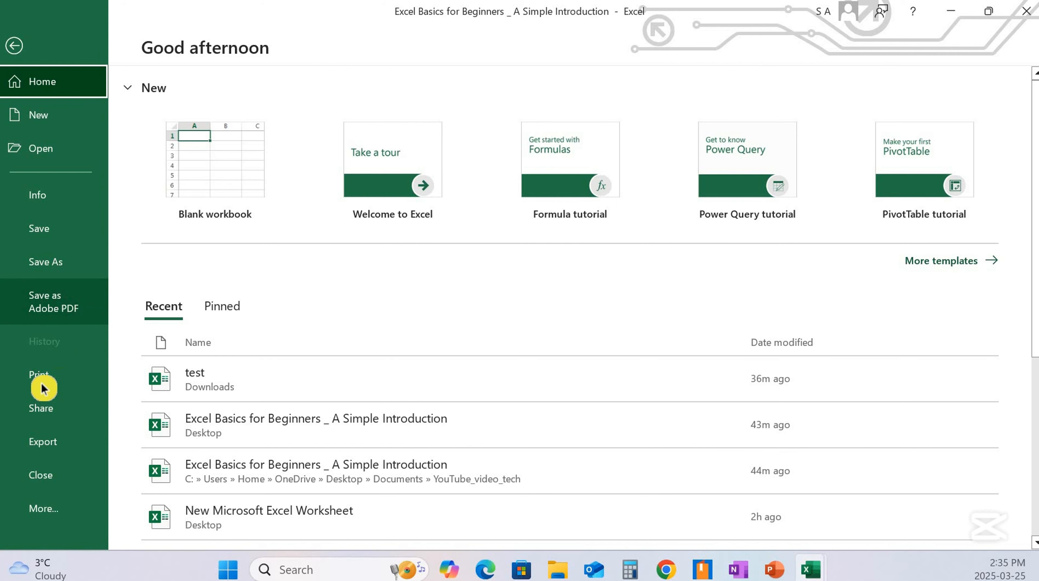
pyautogui.click(13, 45)
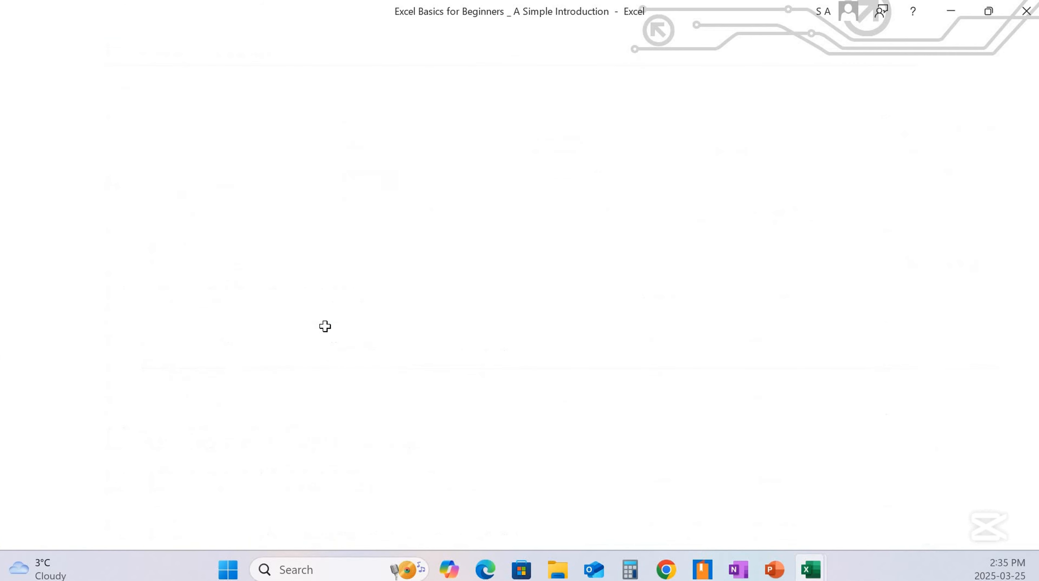
pyautogui.click(775, 299)
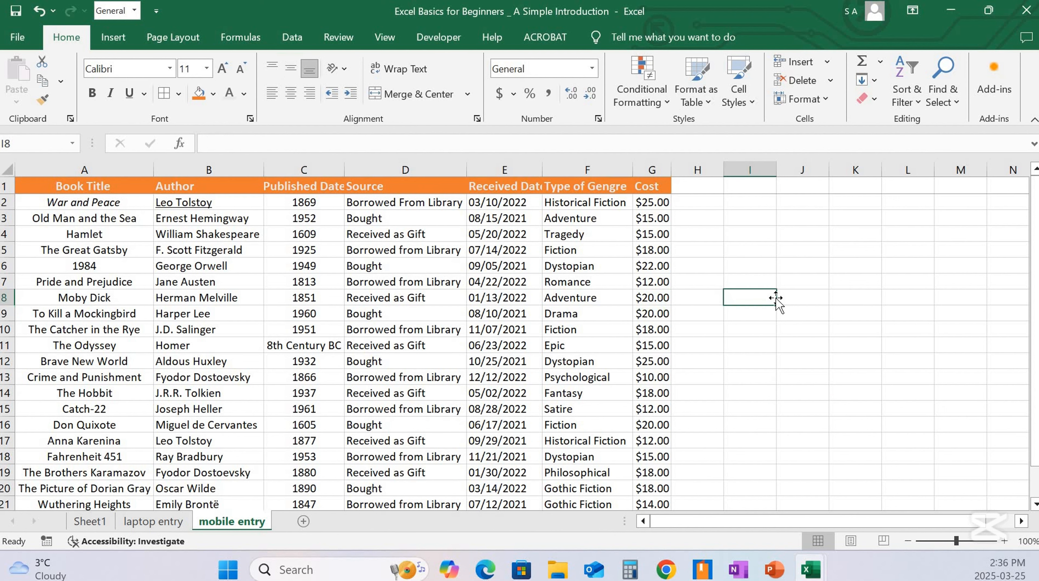
# Open the print settings for the mobile entry sheet and select the Brother HL-L2390DW printer
pyautogui.hotkey('ctrl', 'p')
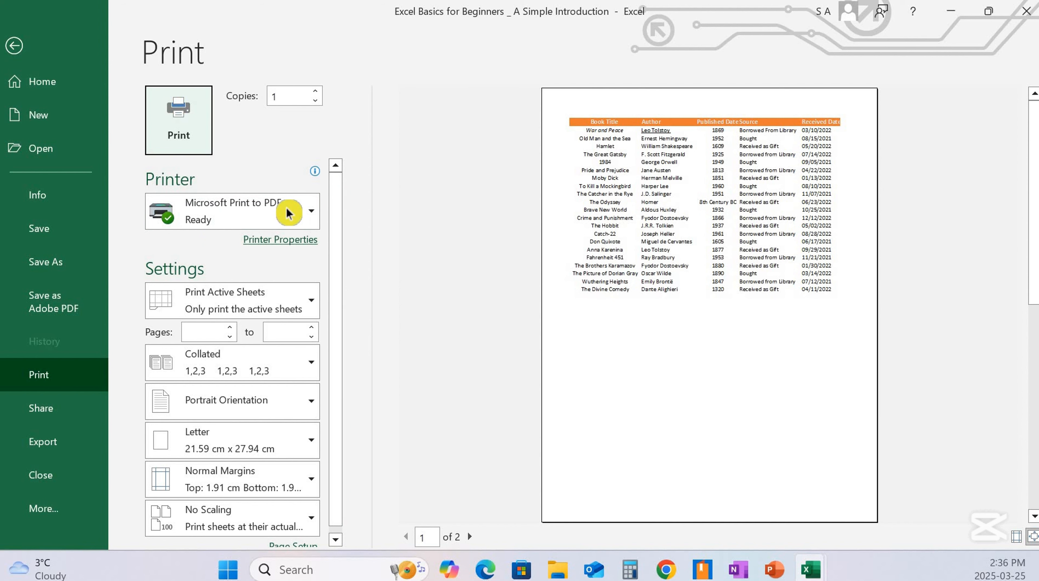
pyautogui.click(308, 212)
pyautogui.click(220, 275)
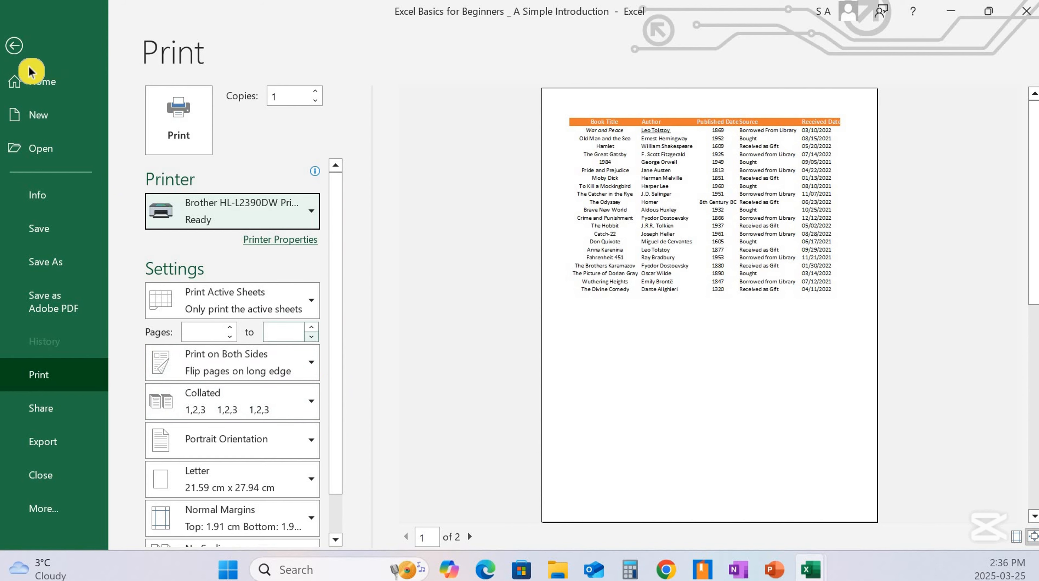
# Return to the mobile entry sheet to select its Cost column, and set the printout to Landscape Orientation
pyautogui.click(18, 46)
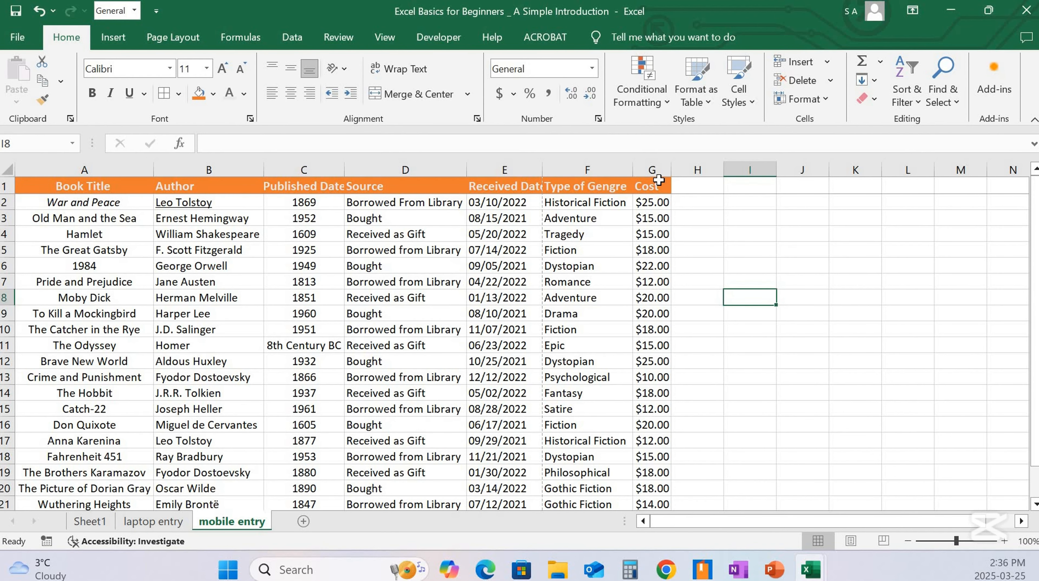
pyautogui.click(655, 167)
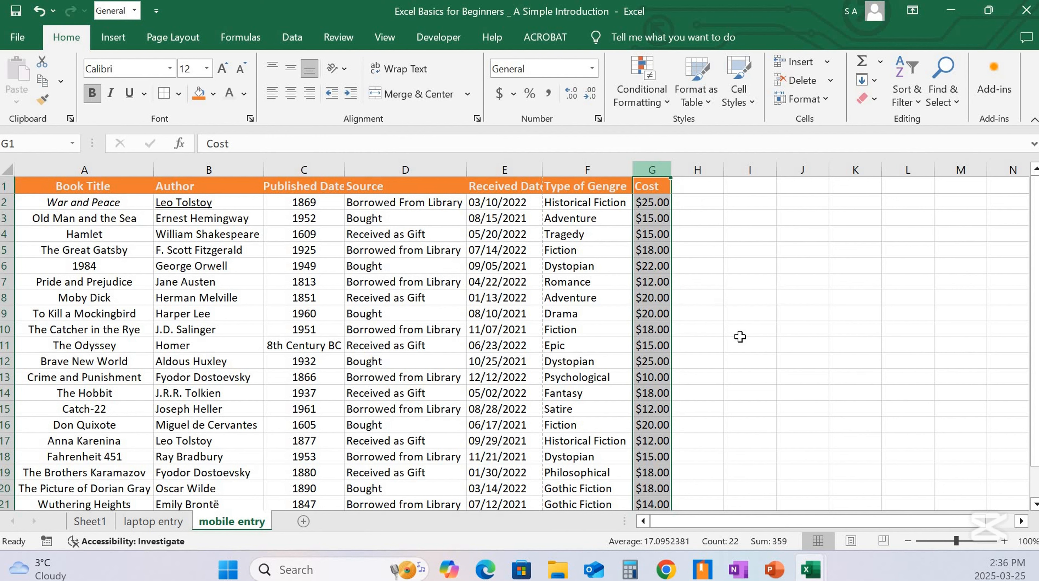
pyautogui.hotkey('ctrl', 'p')
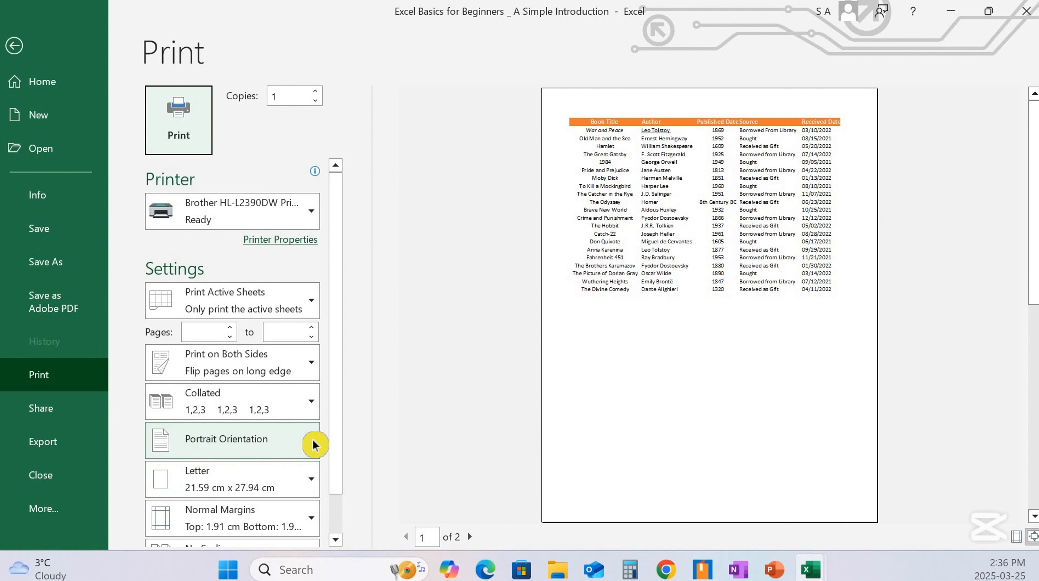
pyautogui.click(314, 444)
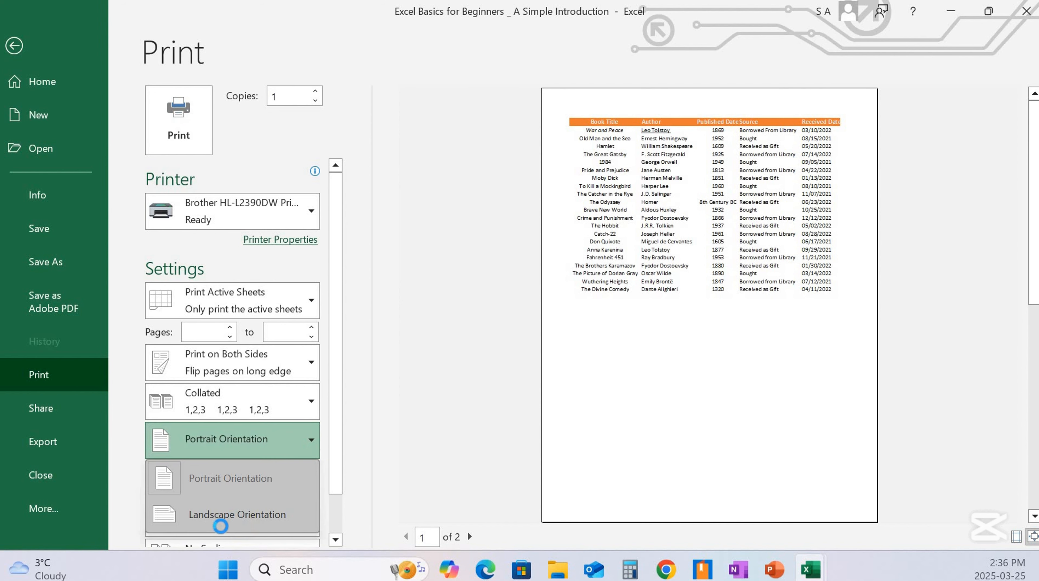
pyautogui.click(221, 515)
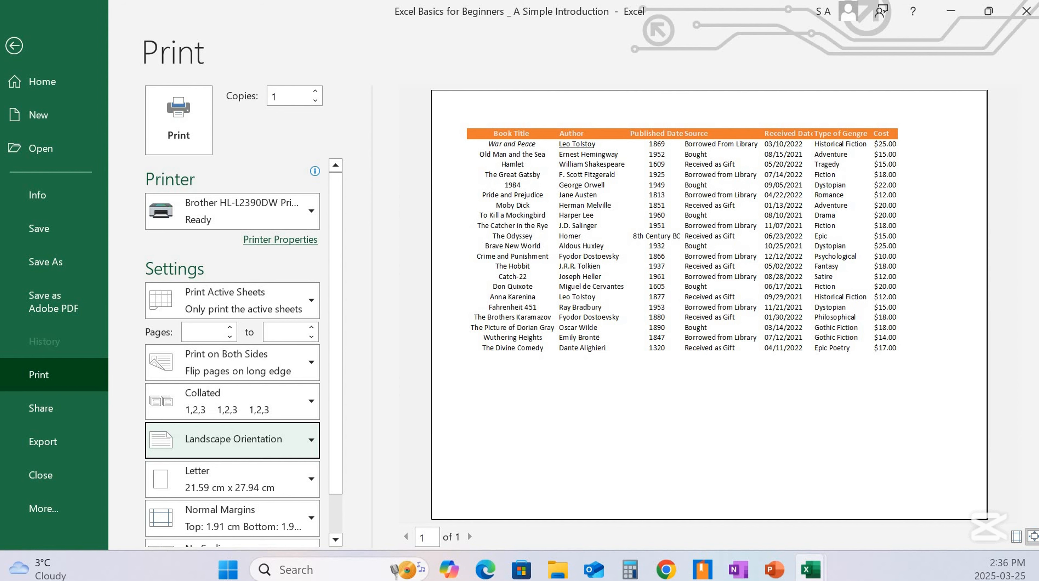
pyautogui.press('super+shift+q')
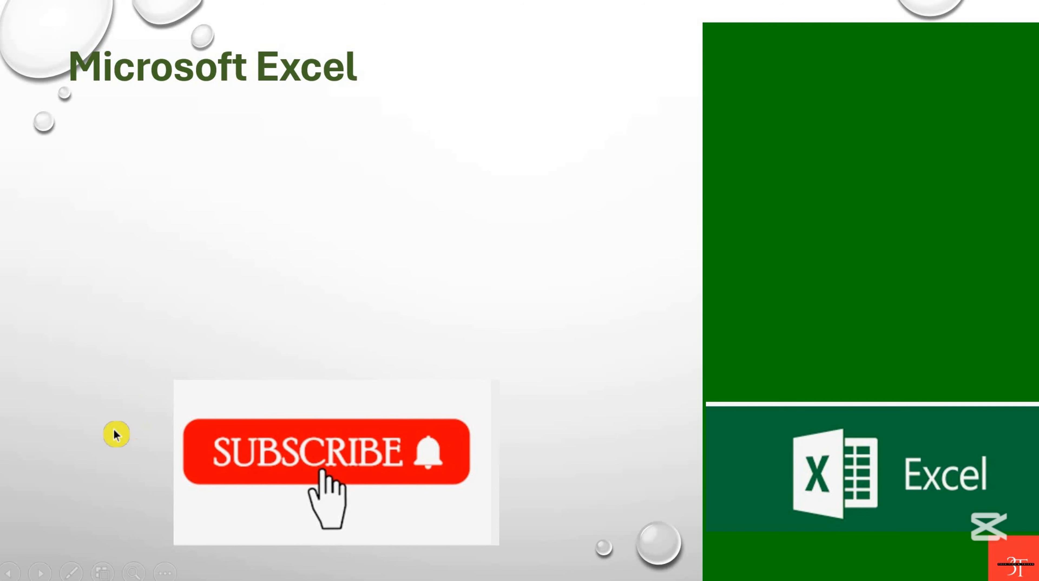
pyautogui.click(114, 430)
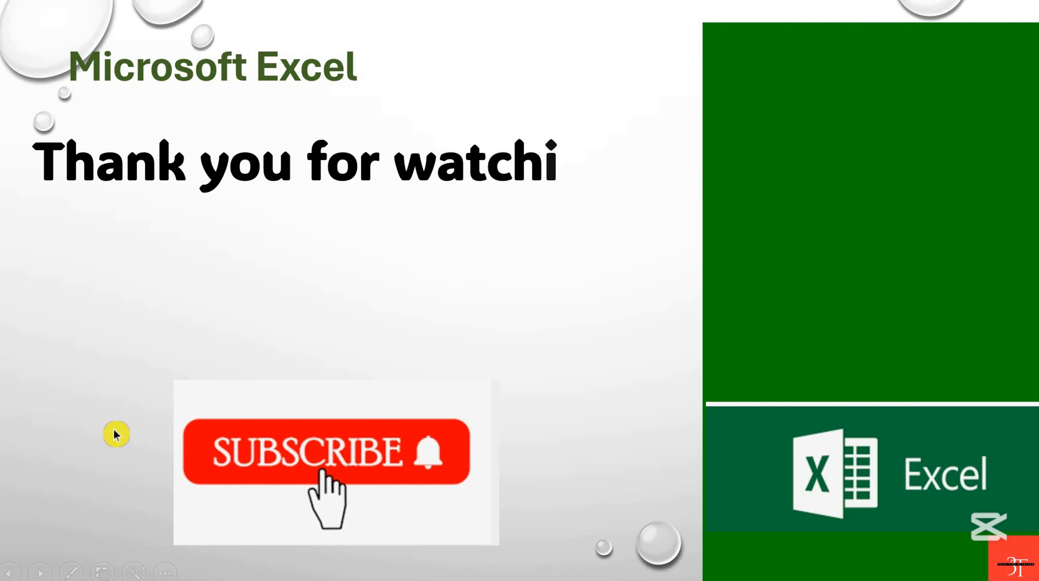